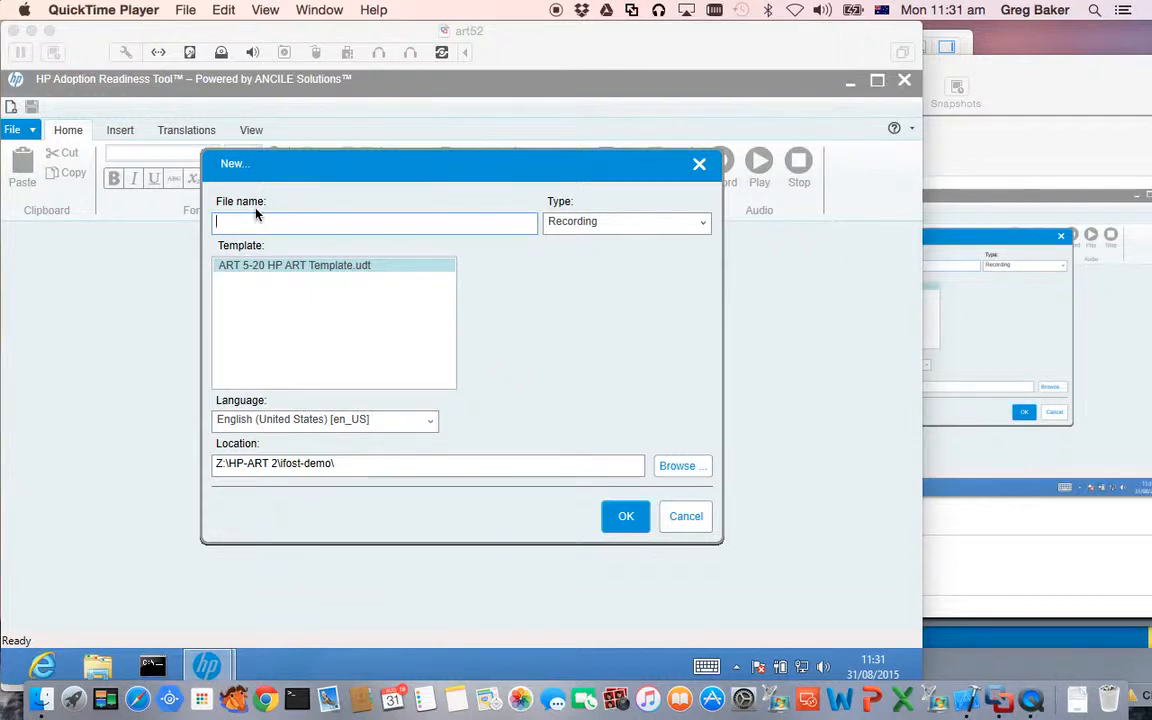
# Check the shared and mirrored folder settings of the art52 virtual machine, then close them
pyautogui.click(125, 53)
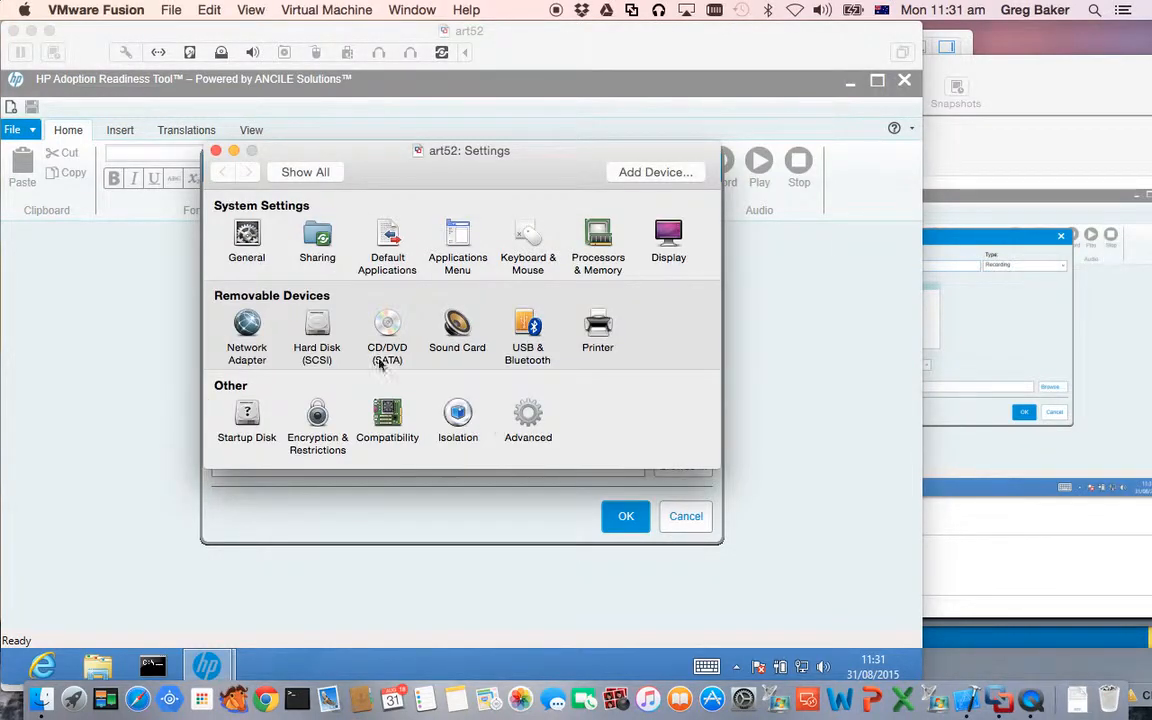
pyautogui.click(325, 247)
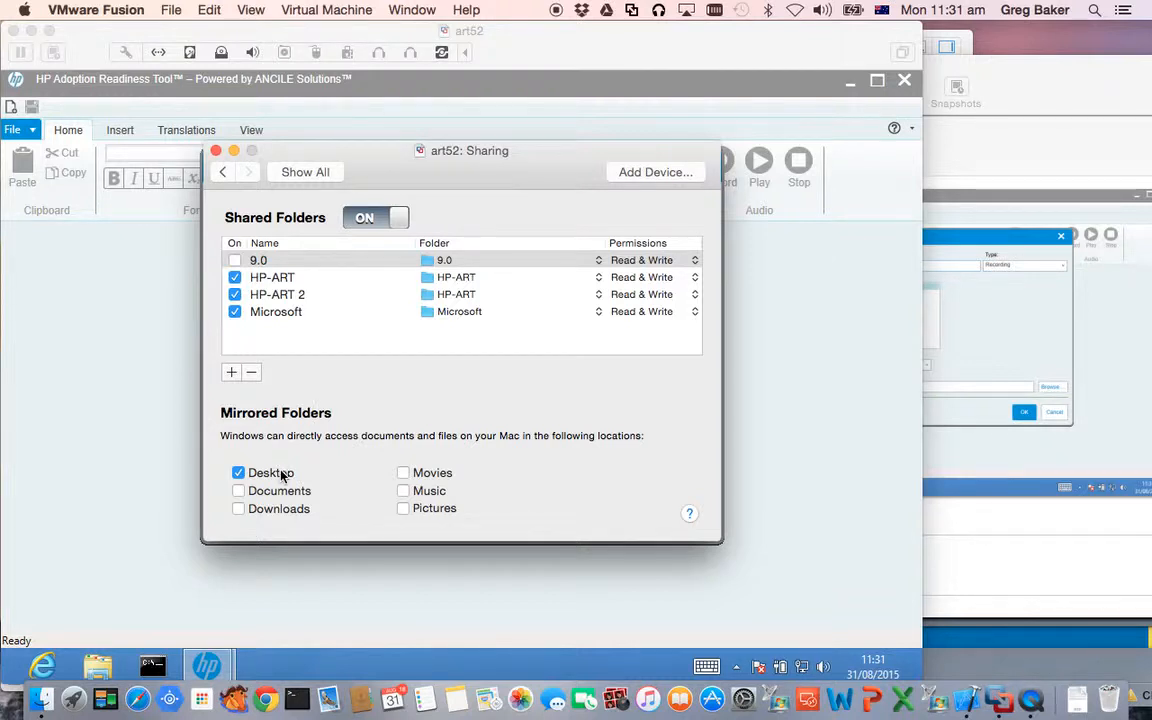
pyautogui.click(216, 151)
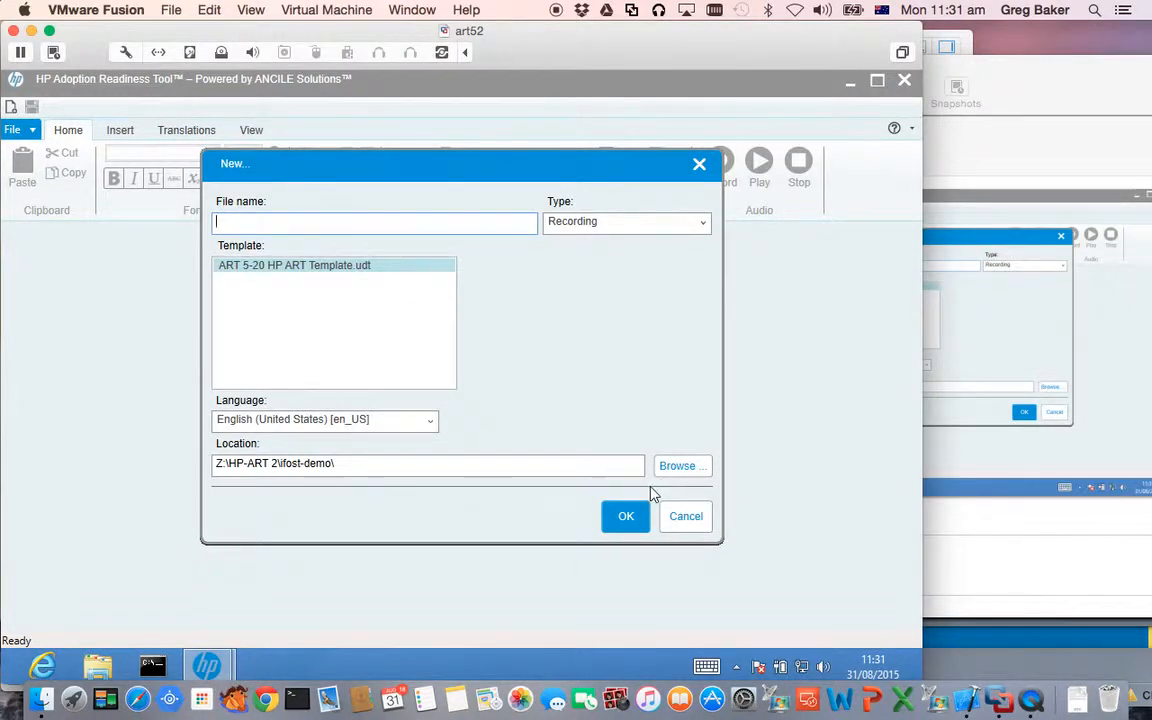
# Switch to Xcode and run the artydemo project with the iPad 2 simulator as its destination
pyautogui.click(966, 704)
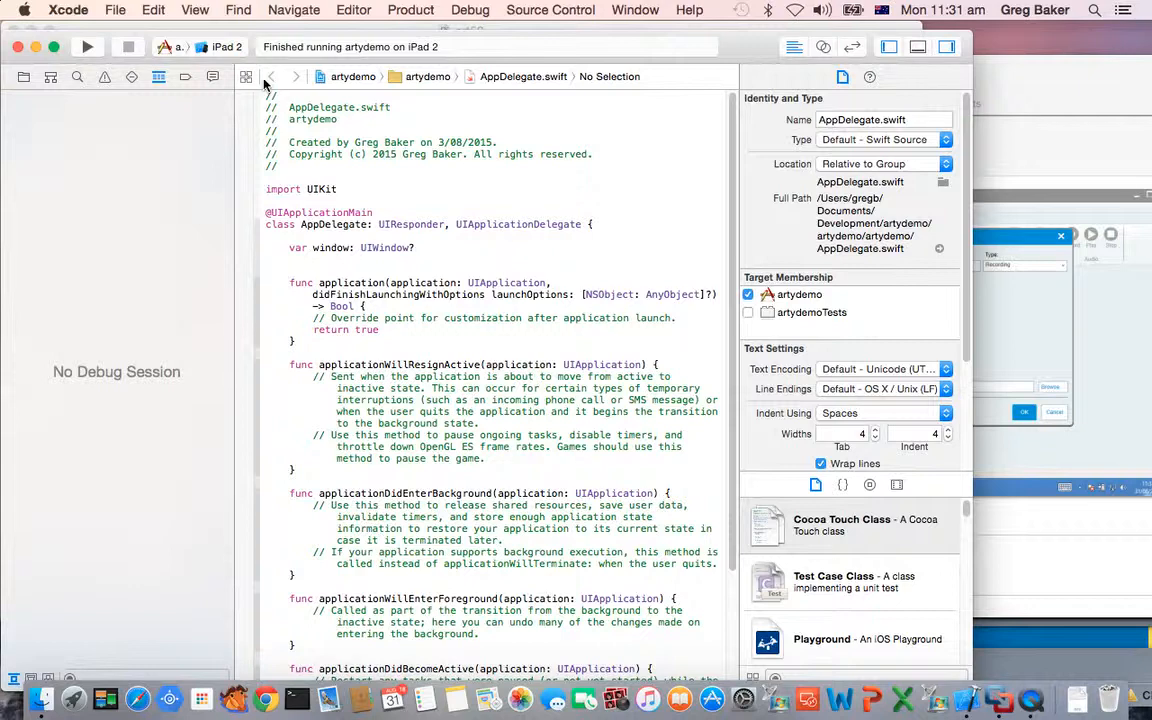
pyautogui.click(226, 47)
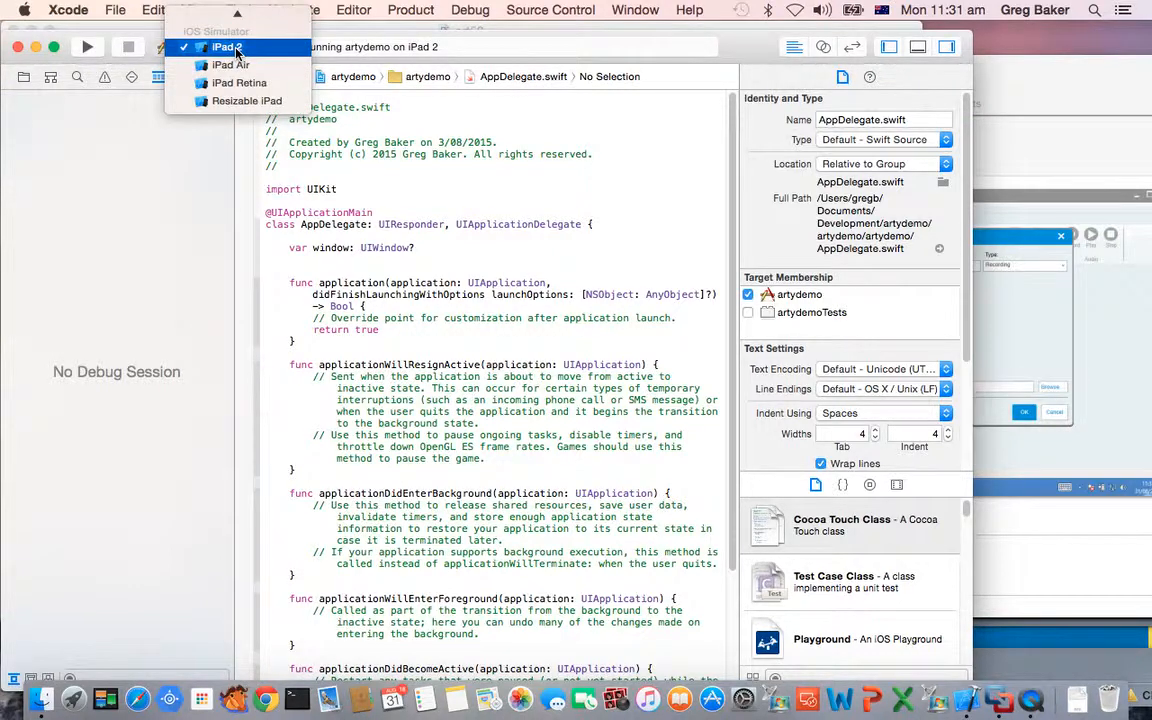
pyautogui.moveTo(238, 9)
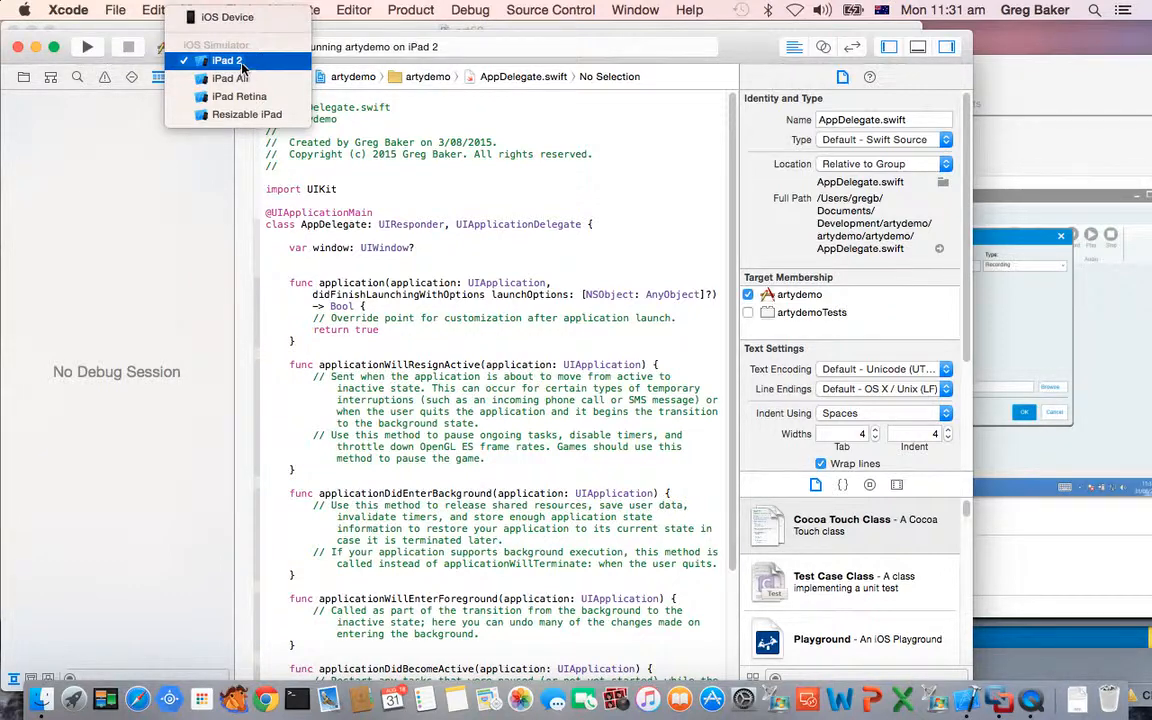
pyautogui.click(240, 62)
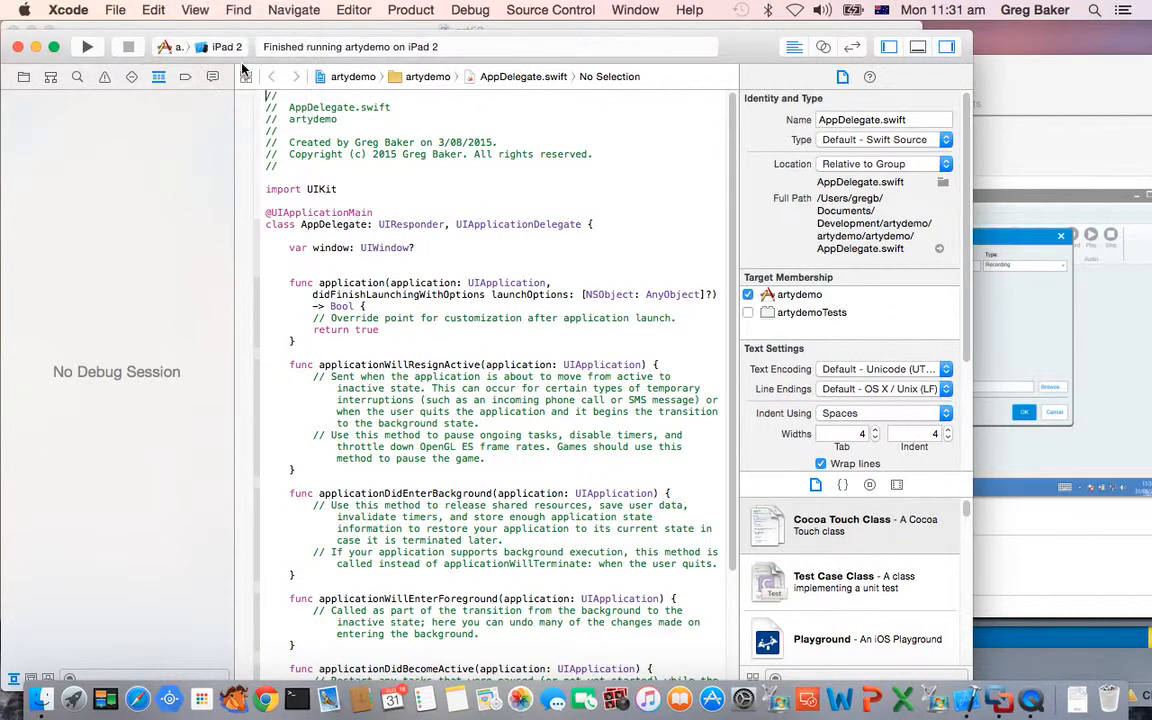
pyautogui.click(411, 10)
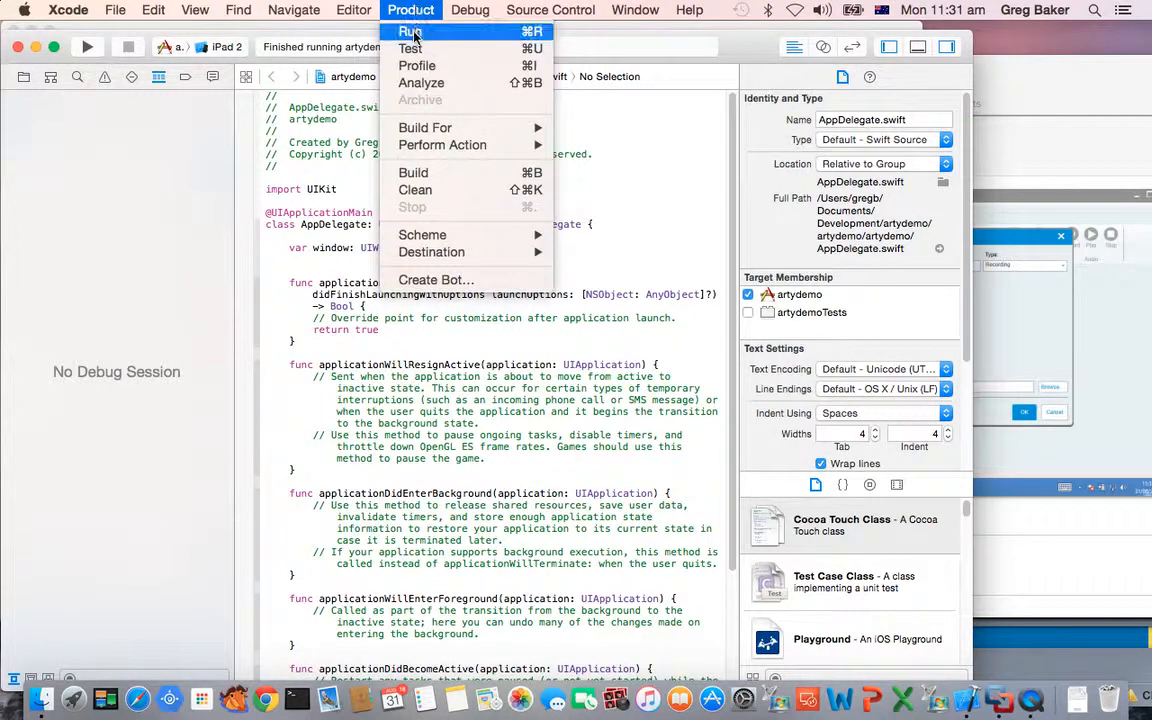
pyautogui.click(414, 36)
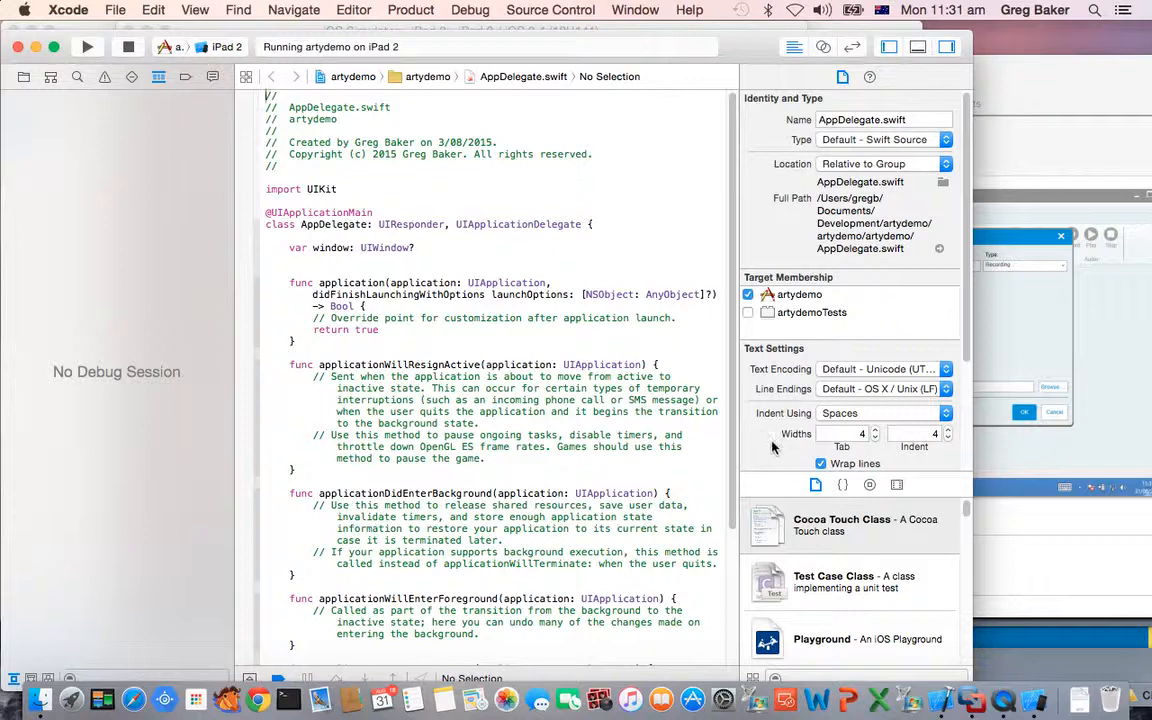
# Switch to iOS Simulator, return the simulated iPad to its home screen and rotate it left
pyautogui.click(1044, 707)
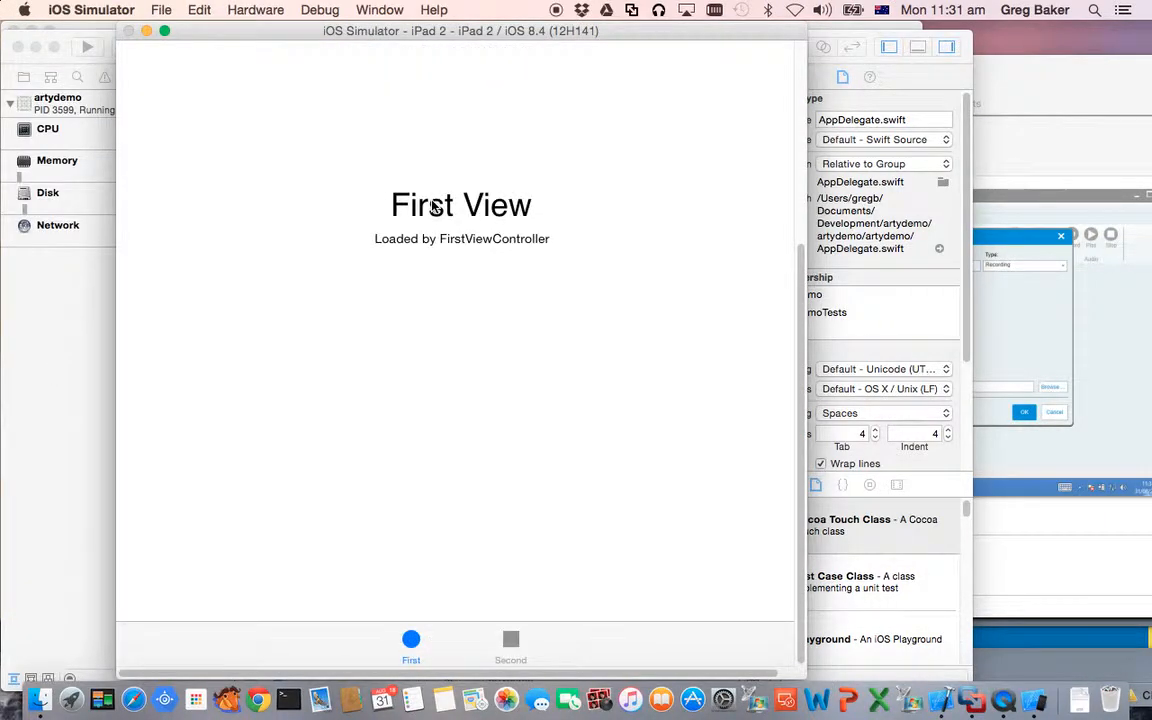
pyautogui.click(247, 10)
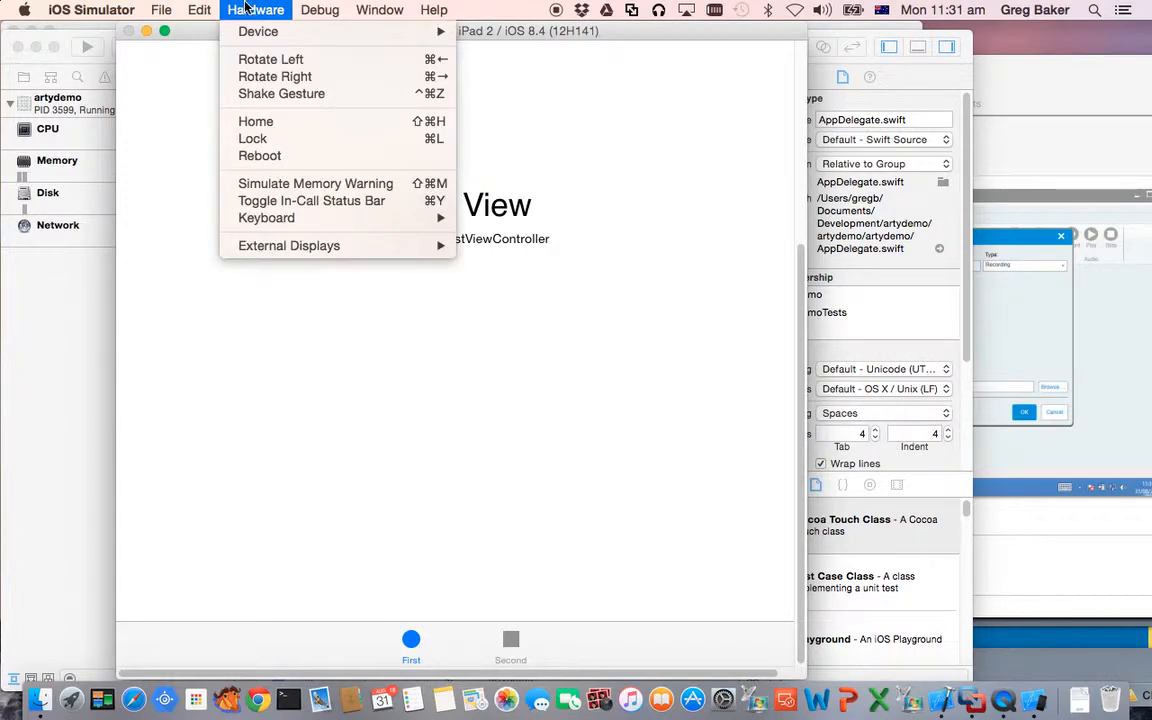
pyautogui.click(273, 122)
pyautogui.click(253, 10)
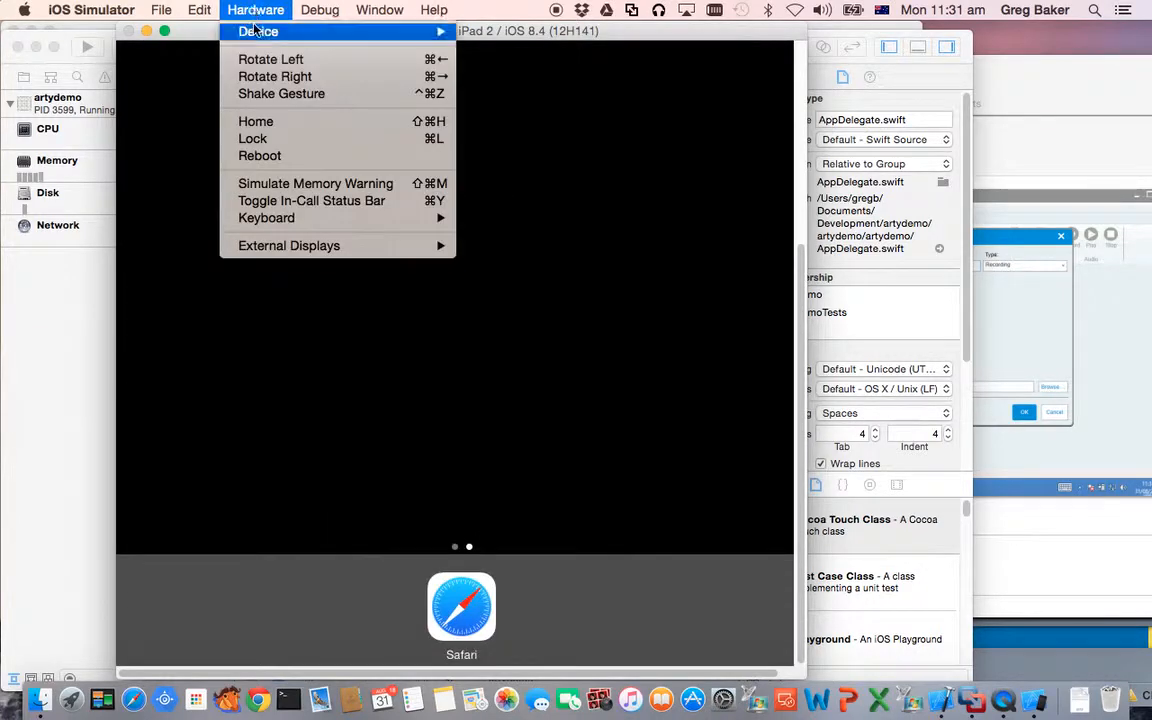
pyautogui.click(258, 60)
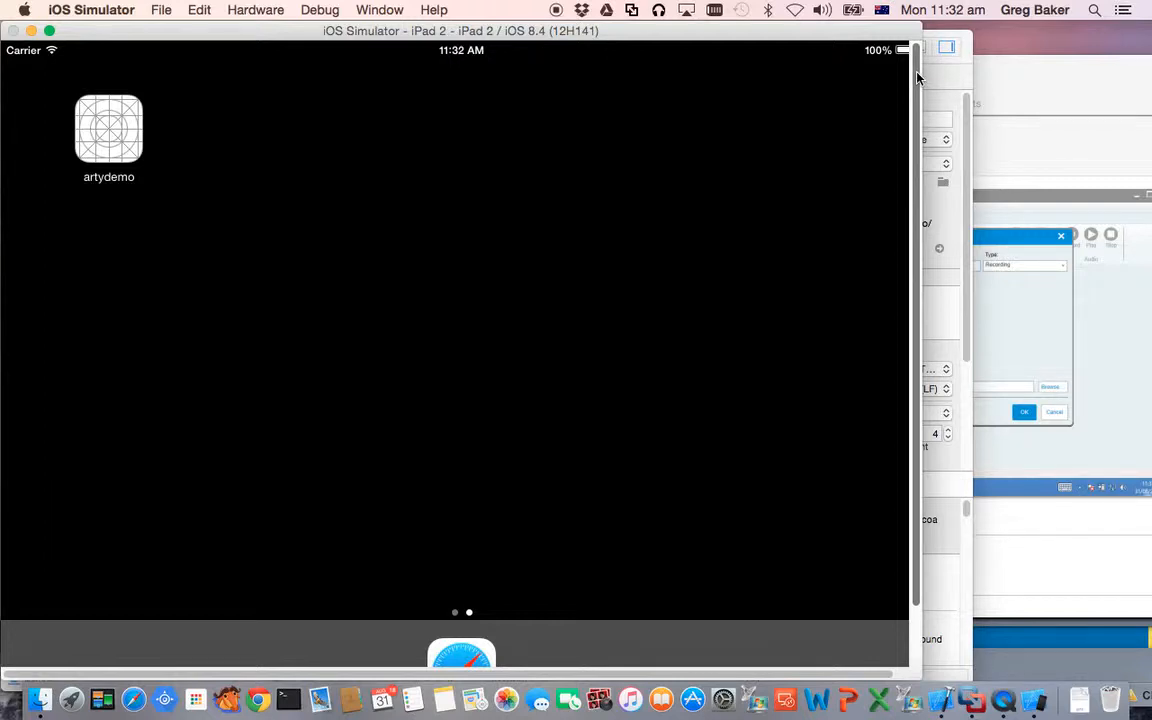
# Show the first page of the iPad home screen and save a screenshot of it
pyautogui.click(457, 614)
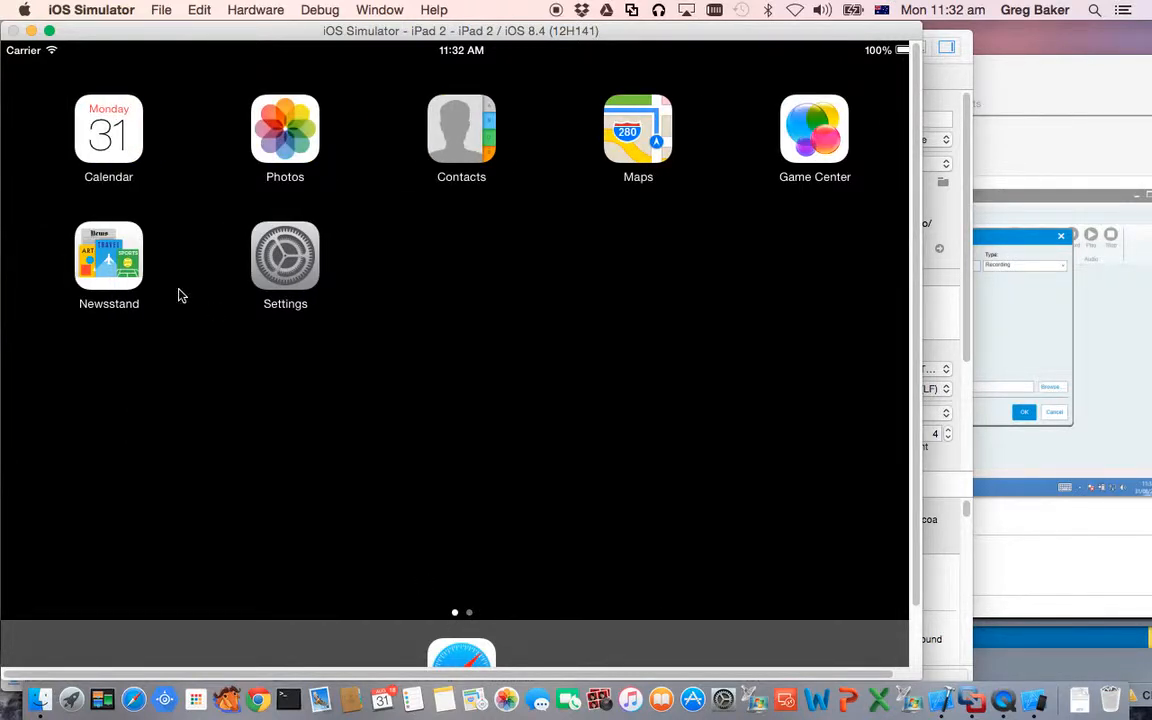
pyautogui.click(167, 10)
pyautogui.click(181, 33)
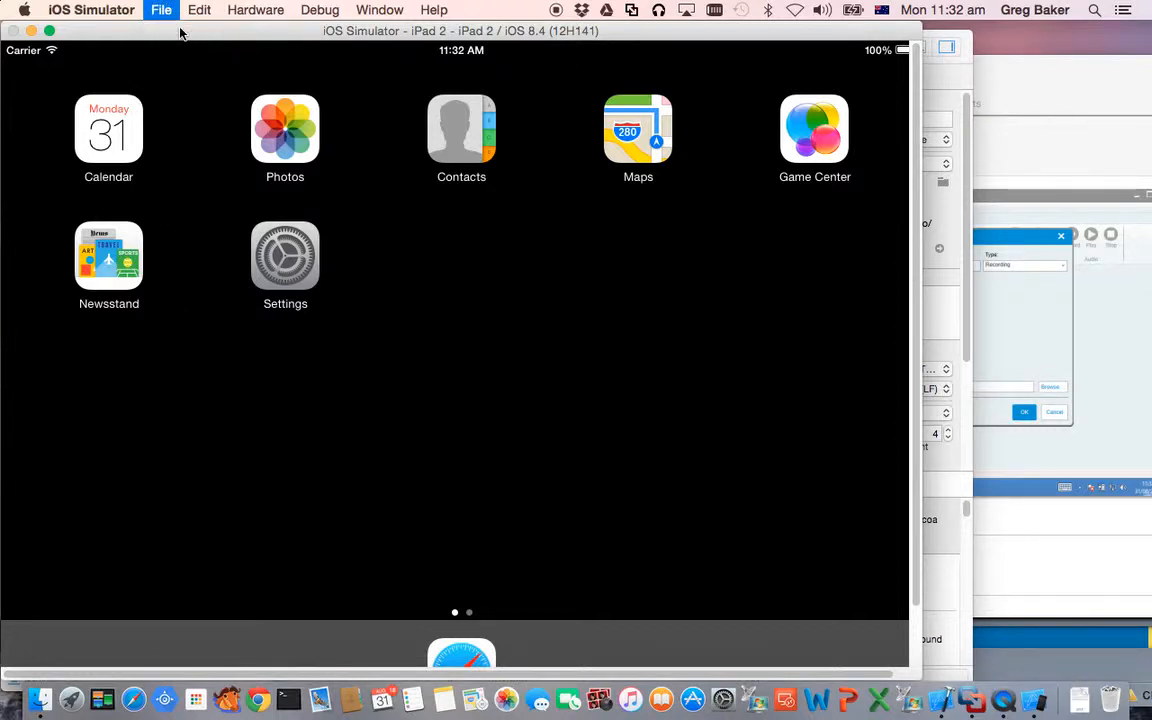
# Open the Calendar app on the simulated iPad and save a screenshot of the month view
pyautogui.click(112, 125)
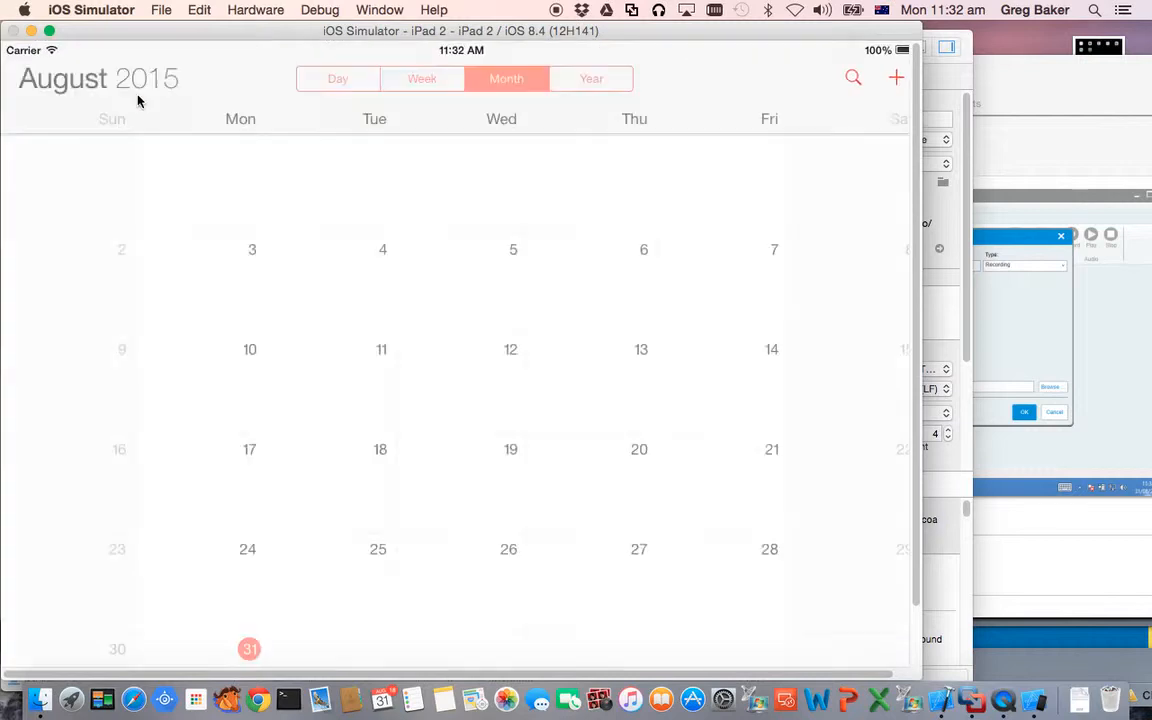
pyautogui.click(161, 10)
pyautogui.click(178, 32)
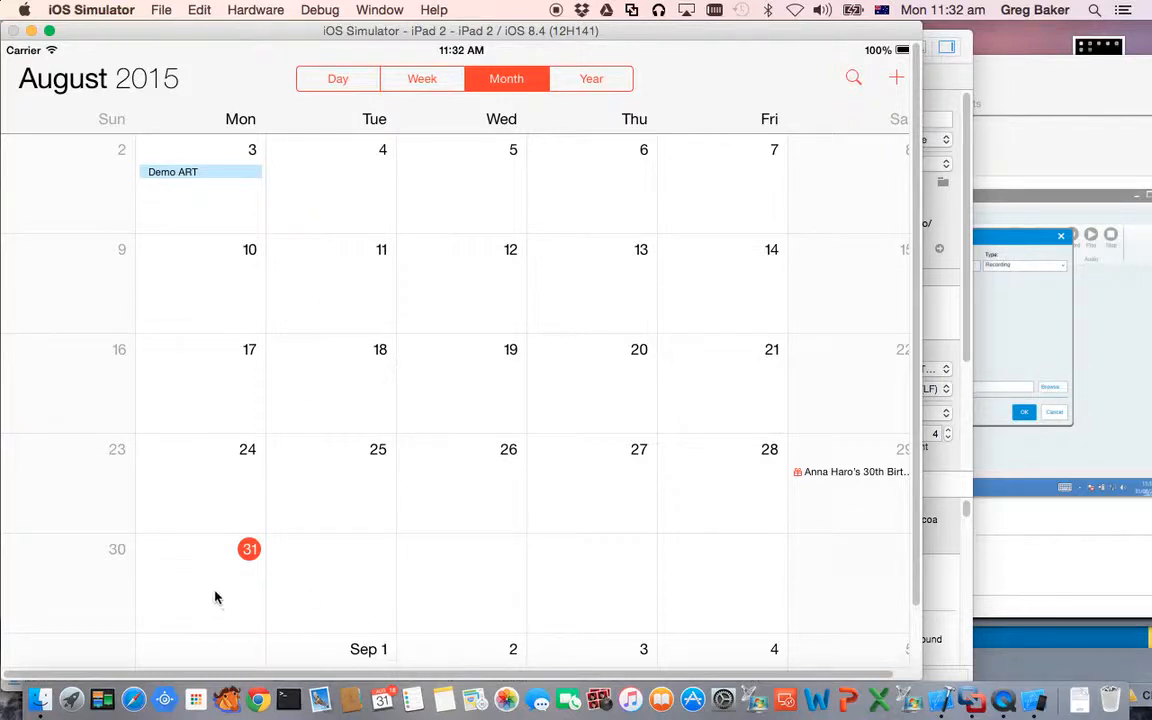
# Start a new calendar event and save a screenshot of the blank event form
pyautogui.click(896, 80)
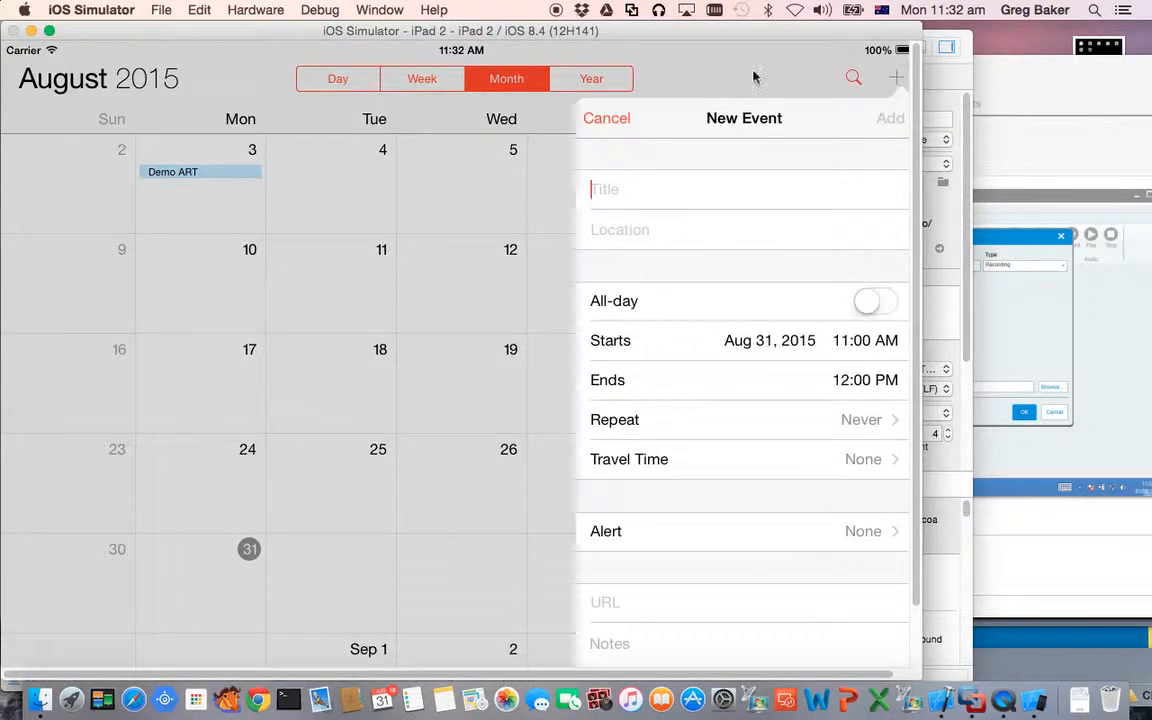
pyautogui.click(161, 10)
pyautogui.click(192, 31)
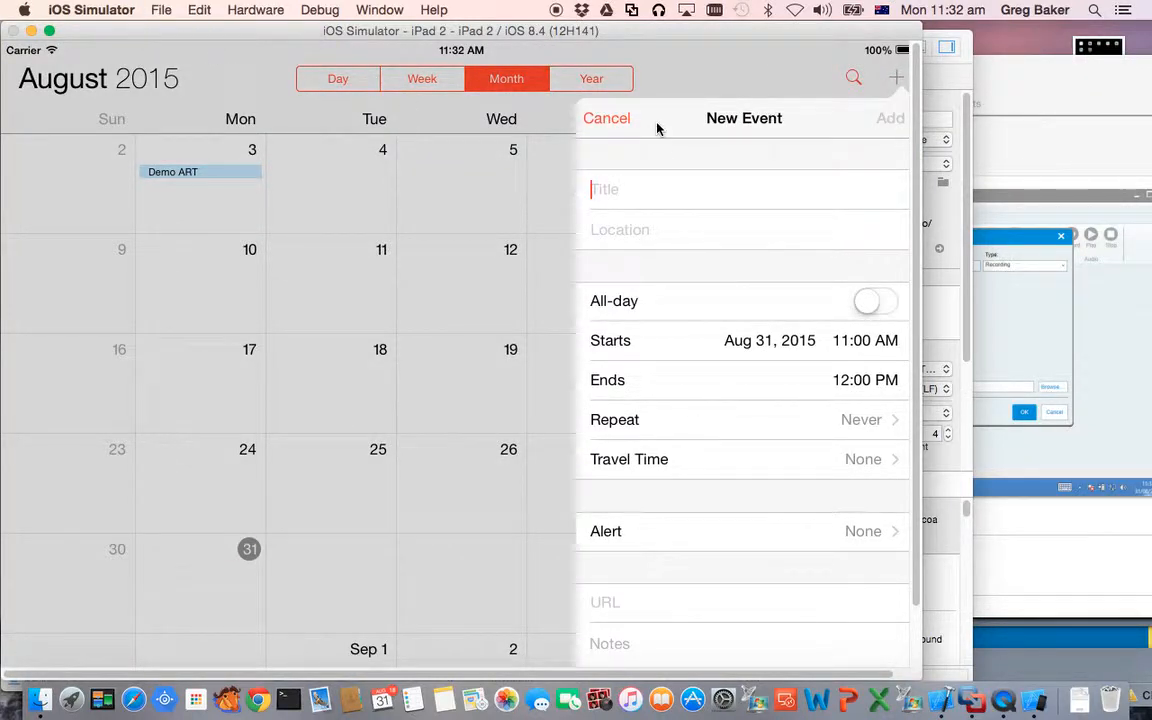
# Title the new event "this is an appointment" and save a screenshot of the completed form
pyautogui.click(639, 194)
pyautogui.write('typ')
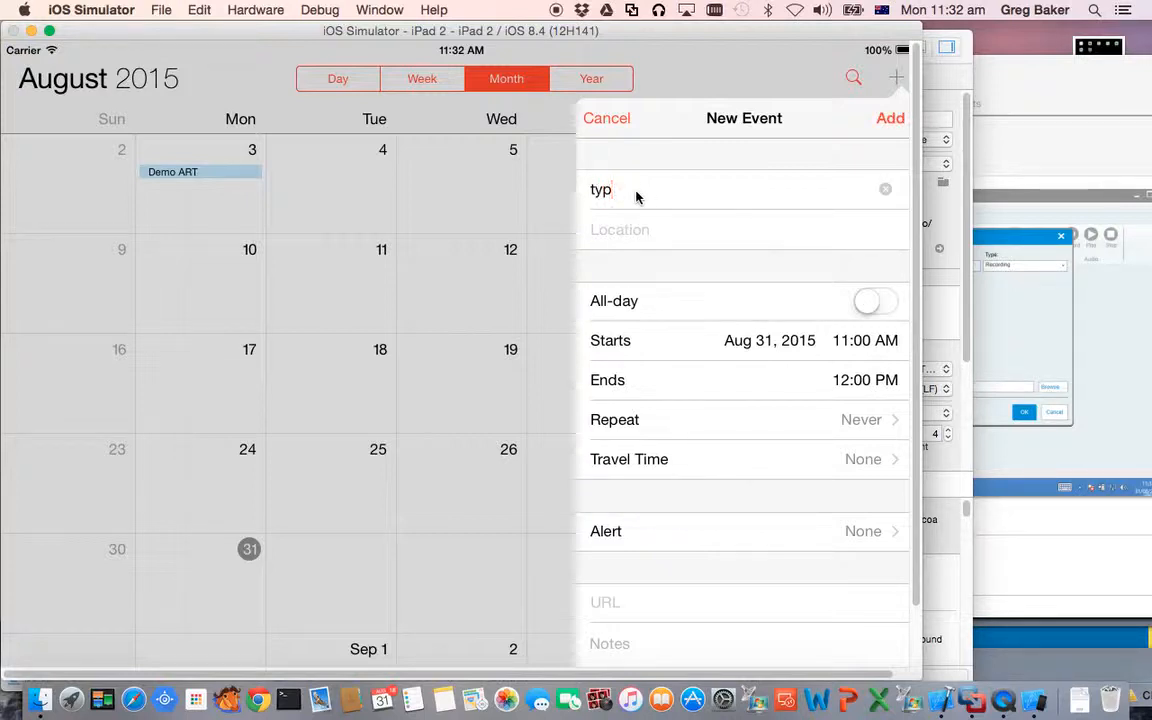
pyautogui.press('BackSpace')
pyautogui.press('BackSpace')
pyautogui.press('BackSpace')
pyautogui.write('this is an appointment')
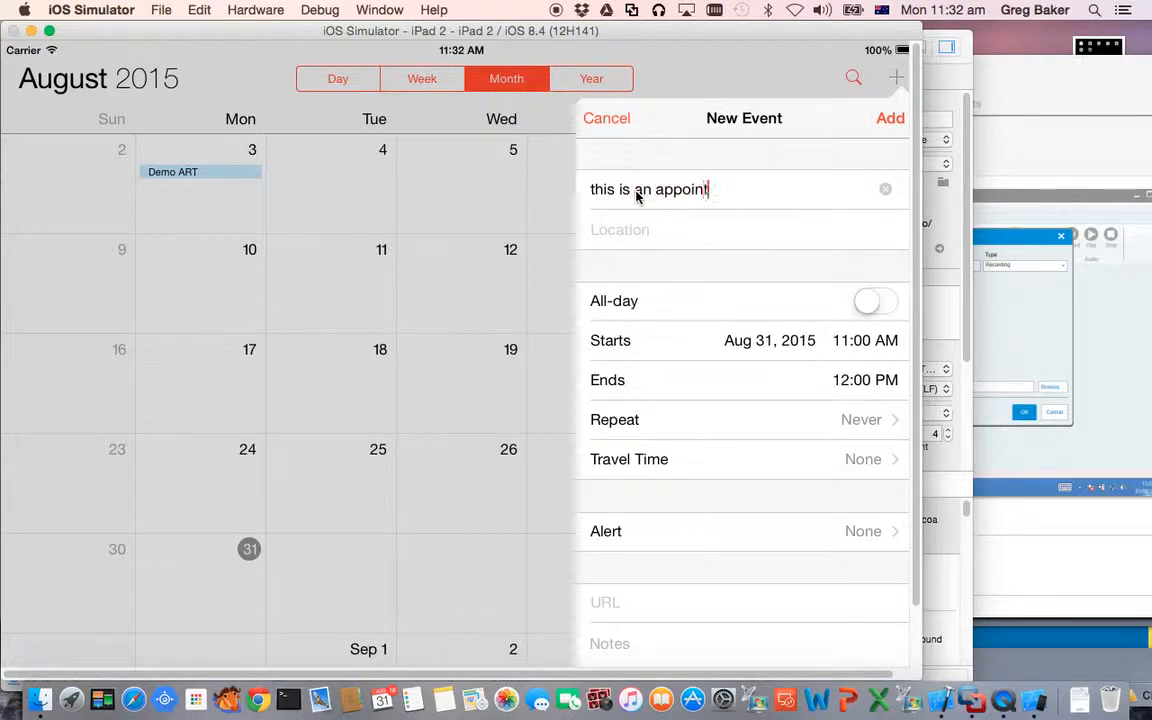
pyautogui.click(158, 12)
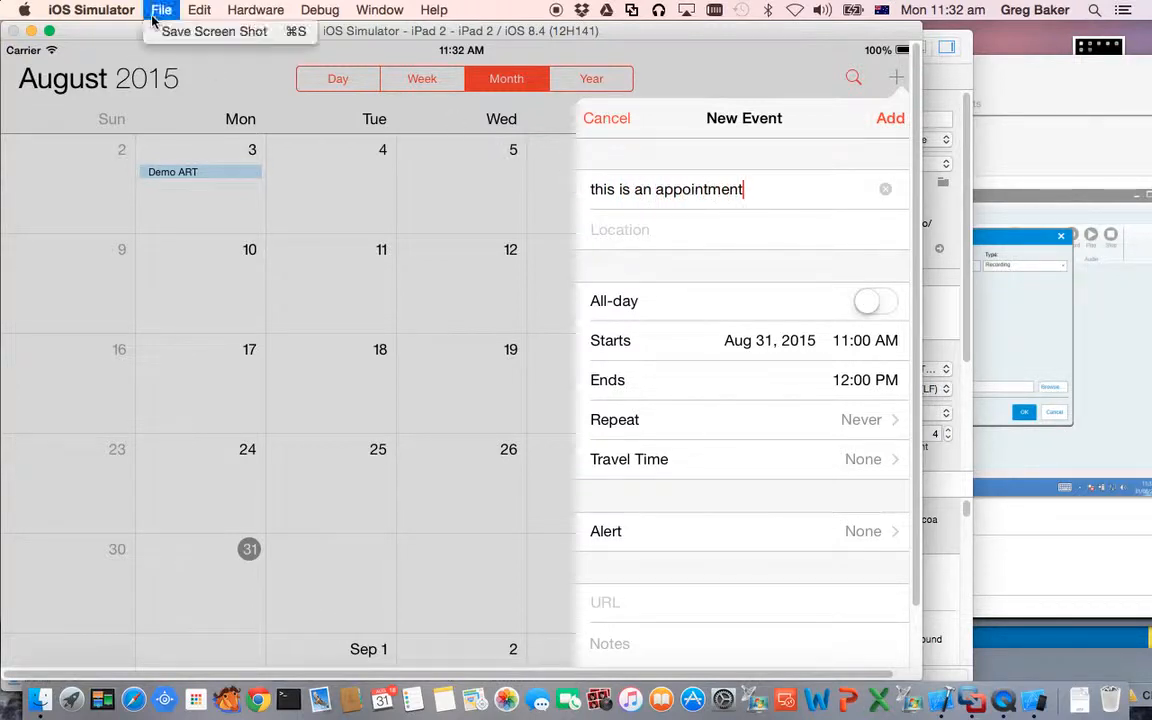
pyautogui.click(158, 32)
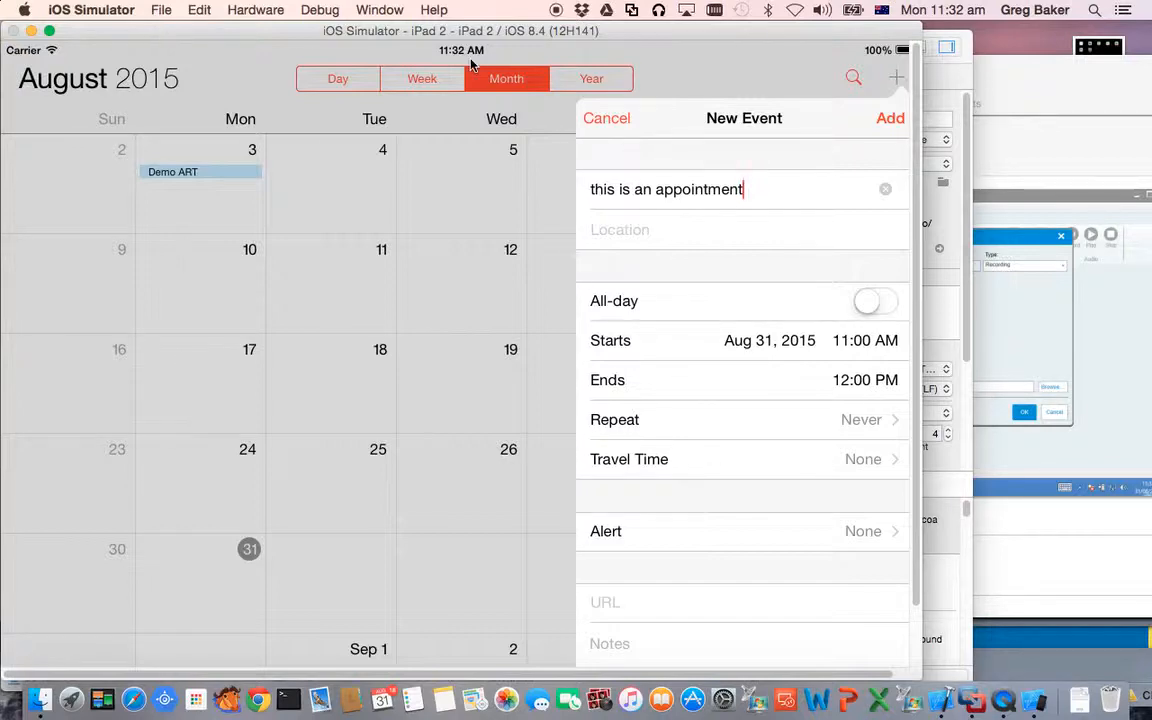
# Add the event to the calendar and save a screenshot of the updated month view
pyautogui.click(891, 120)
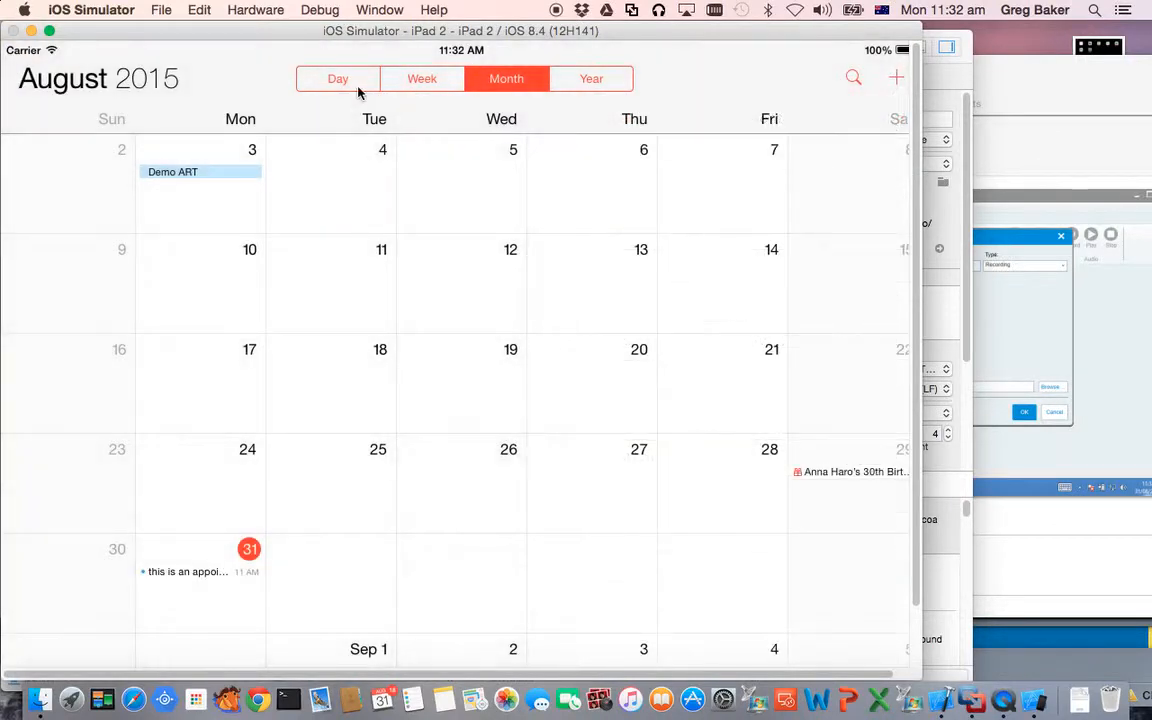
pyautogui.click(161, 10)
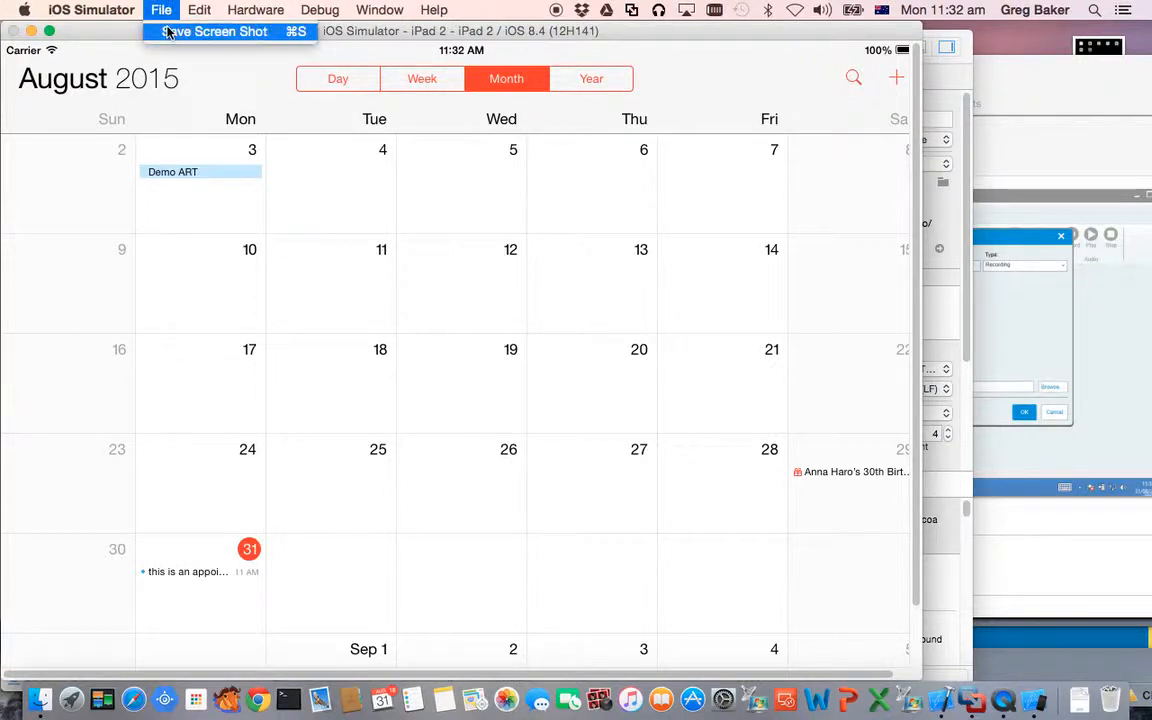
pyautogui.click(168, 31)
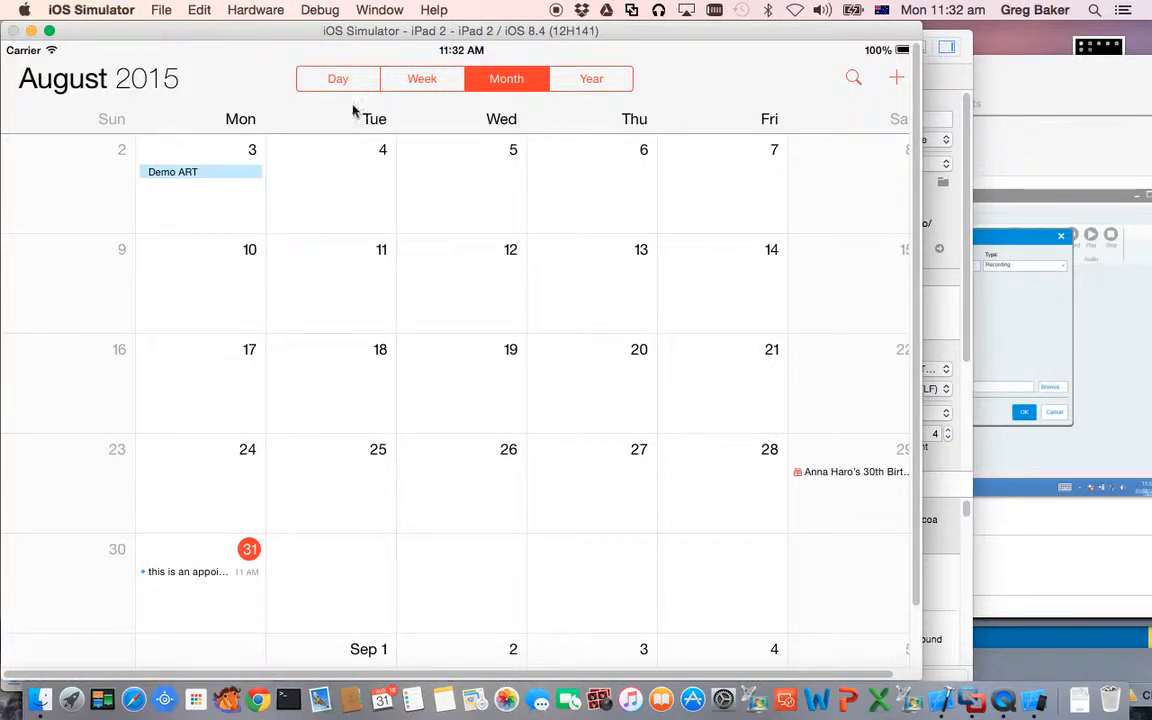
# Switch to HP Adoption Readiness Tool in the virtual machine and create a recording named ipad2-application, continuing despite the screen size mismatch
pyautogui.click(971, 703)
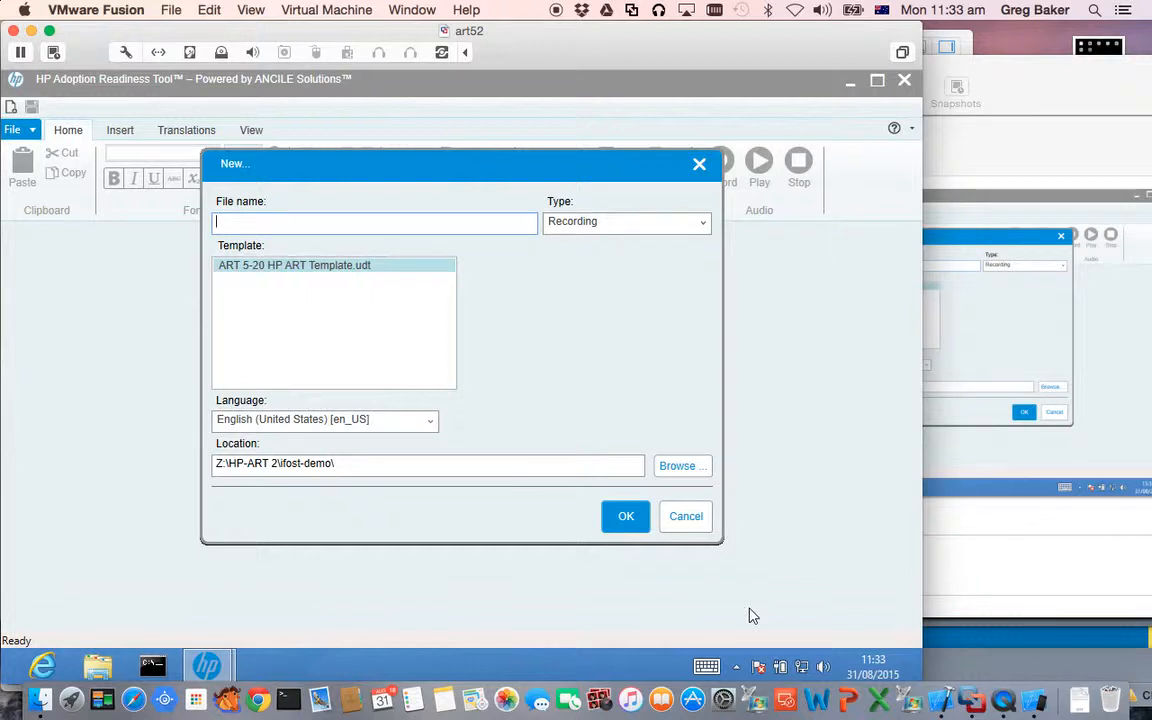
pyautogui.write('ipad2-application')
pyautogui.click(637, 522)
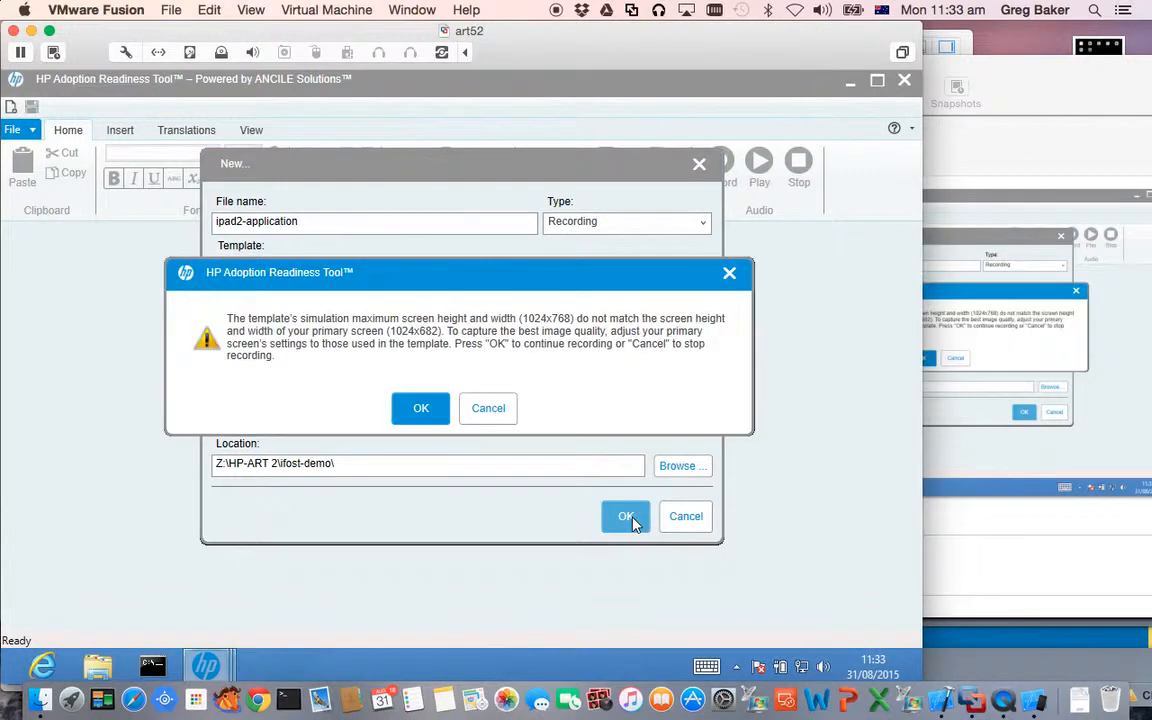
pyautogui.click(421, 409)
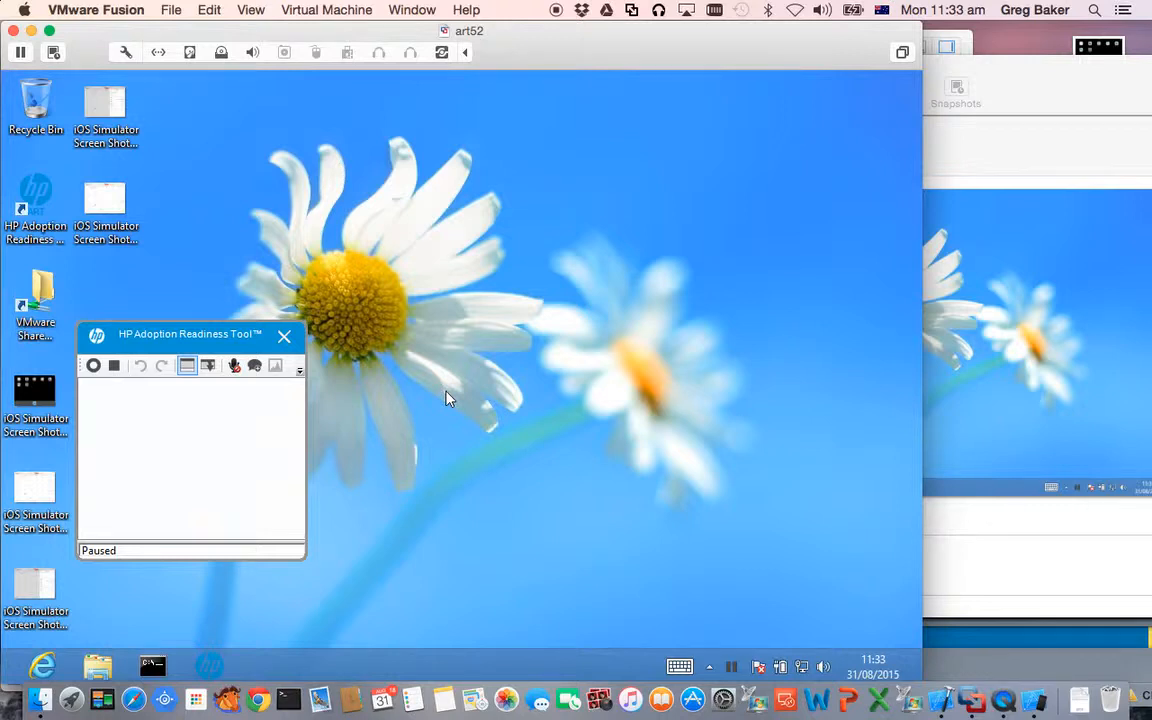
# Record one click on an empty area of the Windows desktop and stop the recording
pyautogui.click(93, 365)
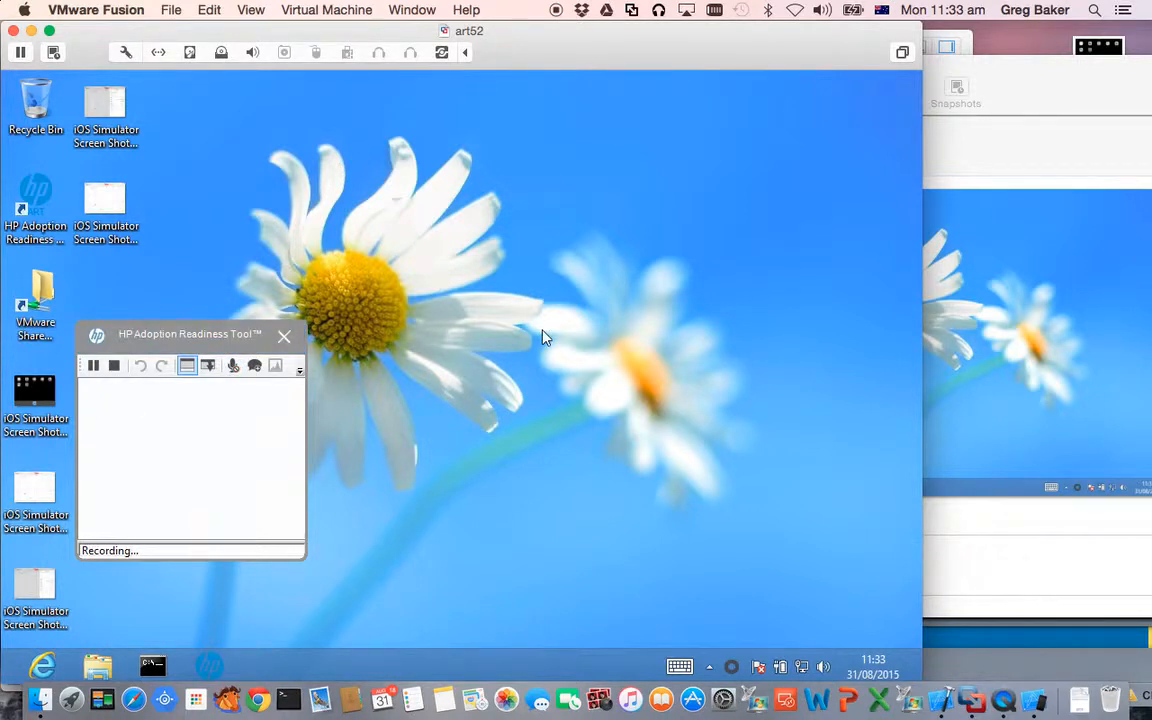
pyautogui.click(545, 337)
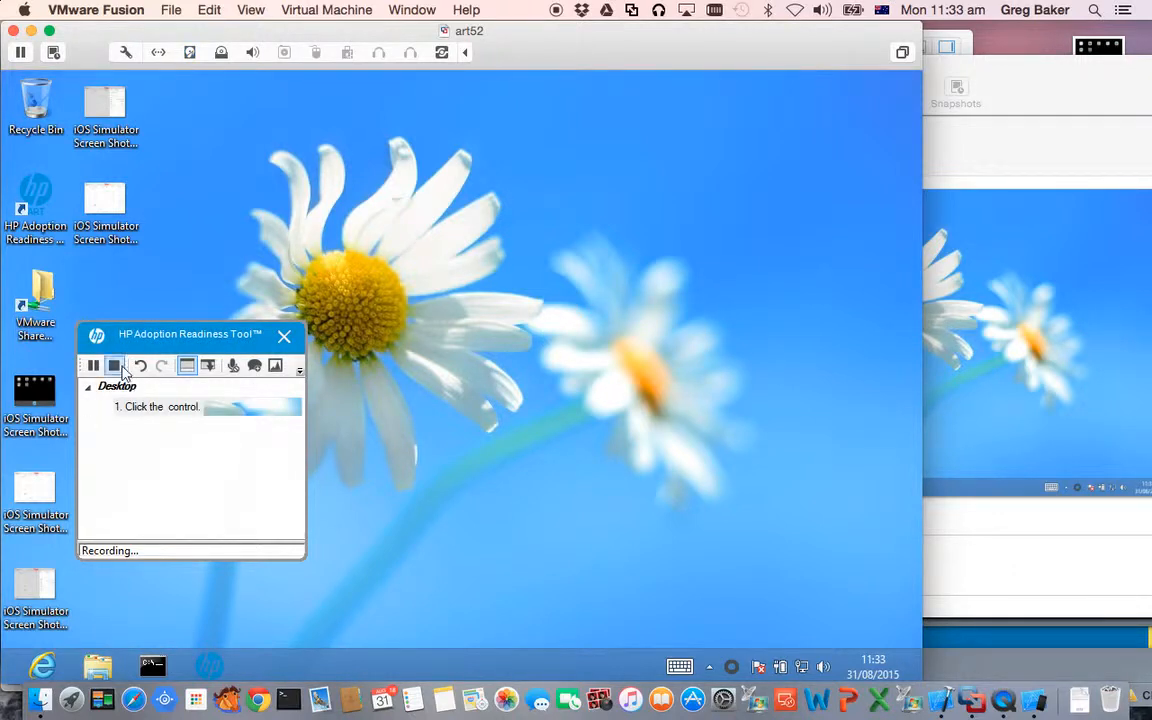
pyautogui.click(116, 367)
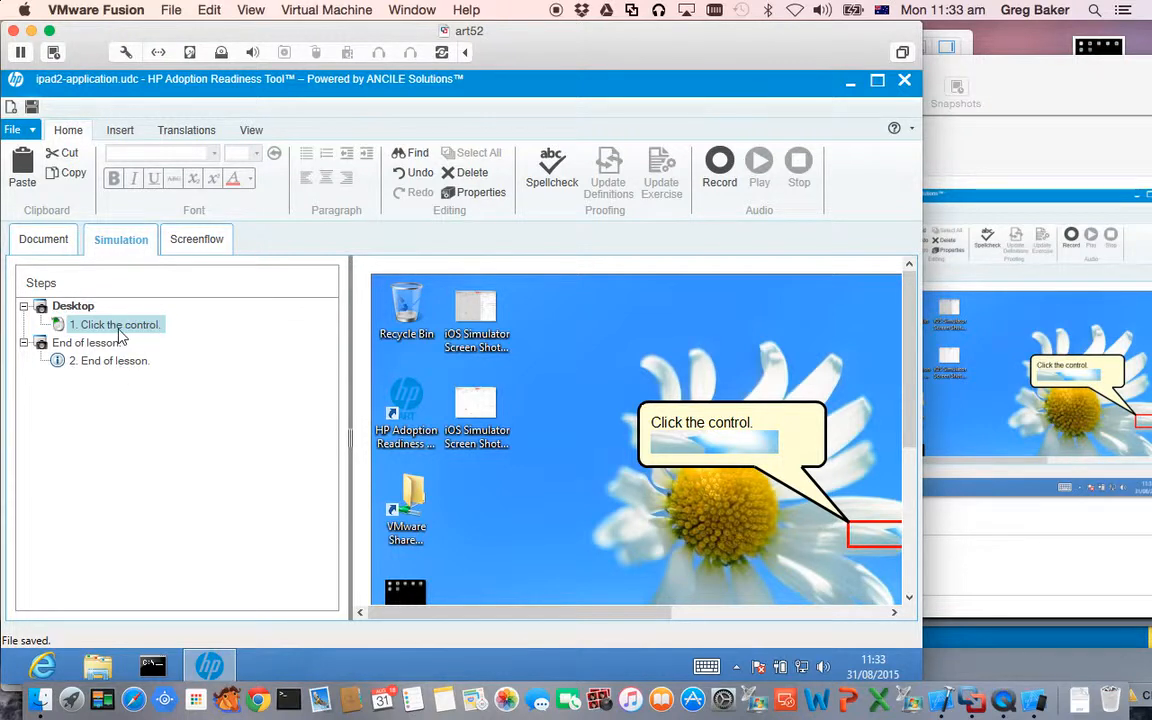
# Duplicate the "Click the control." step under Desktop and select the second copy
pyautogui.rightClick(120, 336)
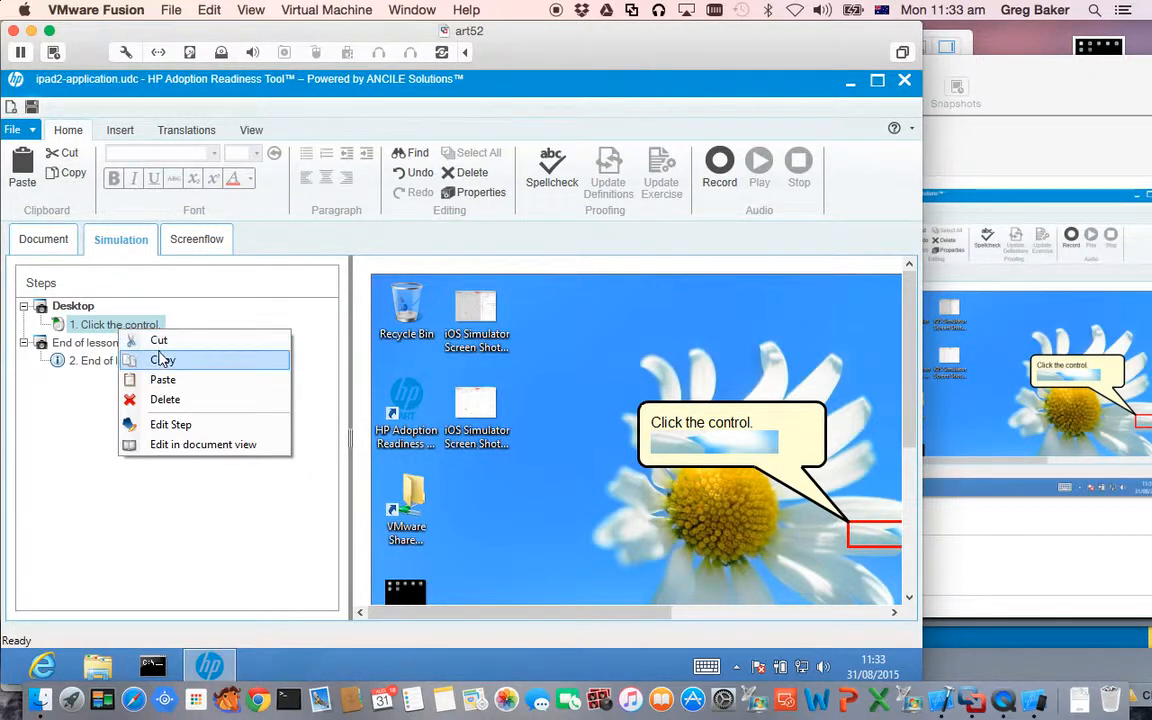
pyautogui.click(152, 357)
pyautogui.rightClick(126, 332)
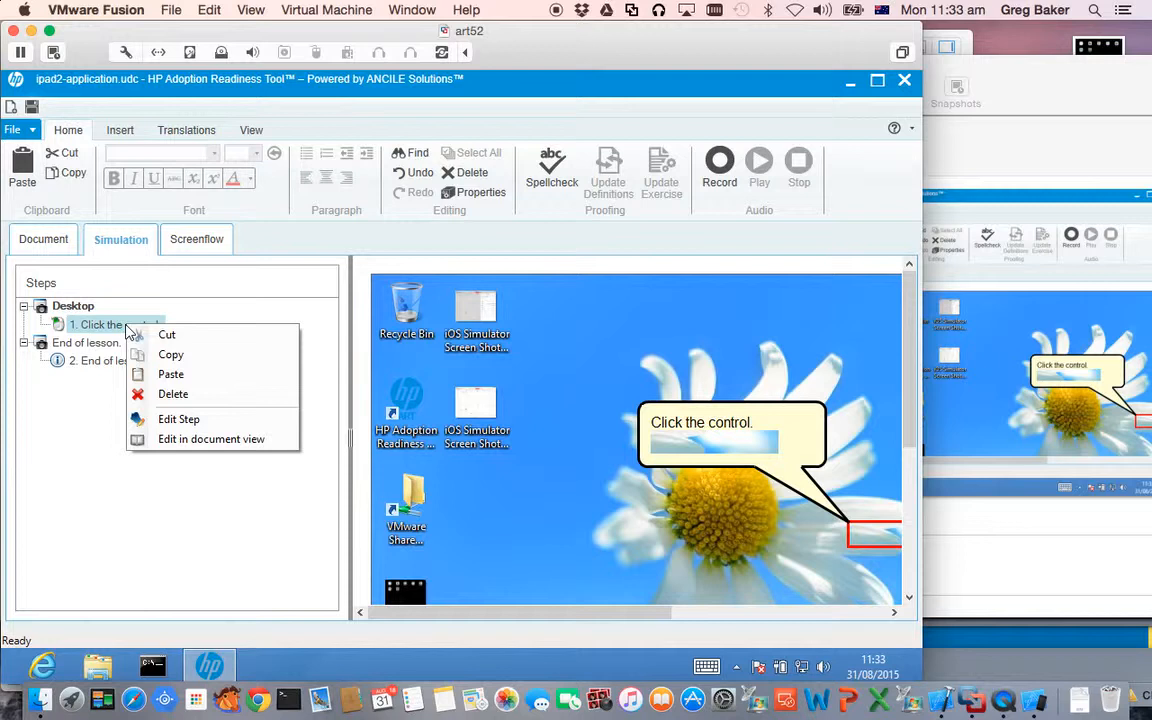
pyautogui.click(160, 375)
pyautogui.click(140, 344)
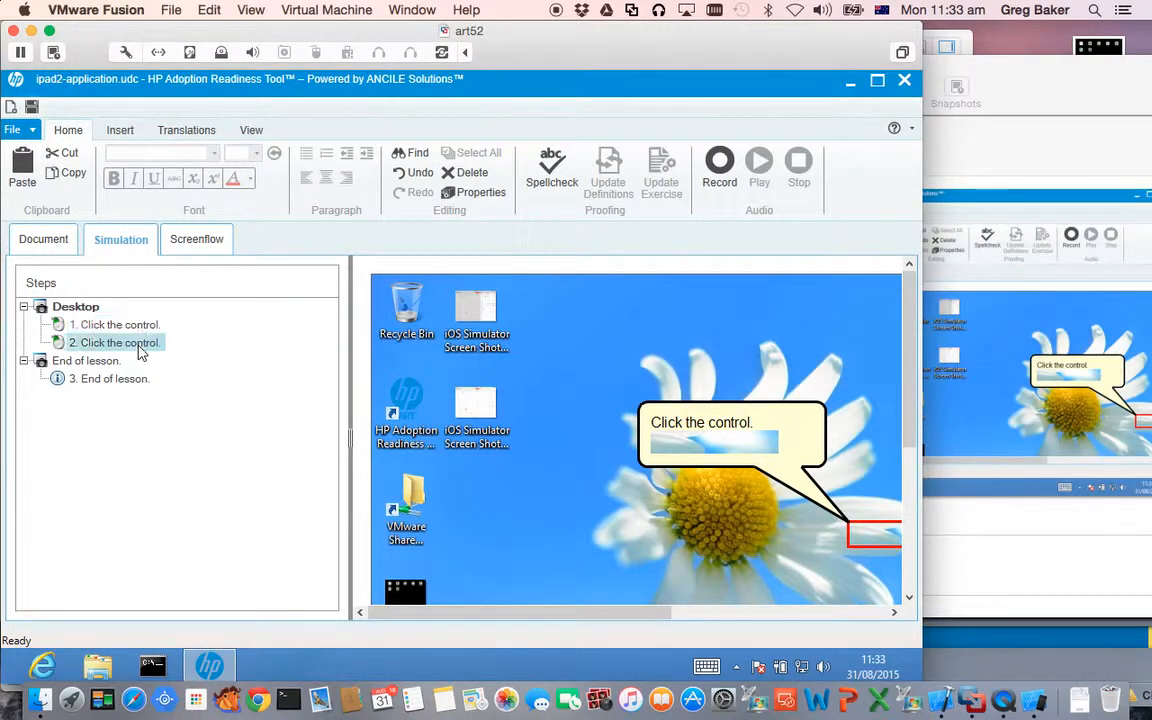
# Paste two more copies of the "Click the control." step under Desktop
pyautogui.rightClick(141, 345)
pyautogui.click(165, 393)
pyautogui.click(128, 361)
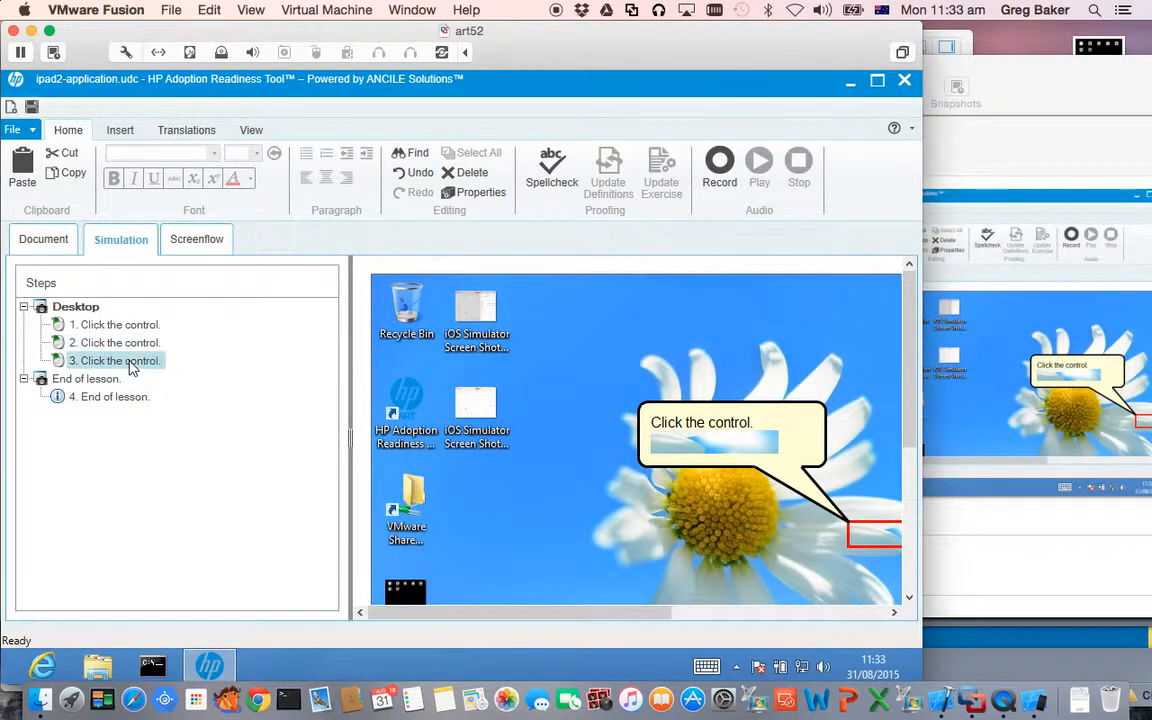
pyautogui.rightClick(128, 361)
pyautogui.click(168, 411)
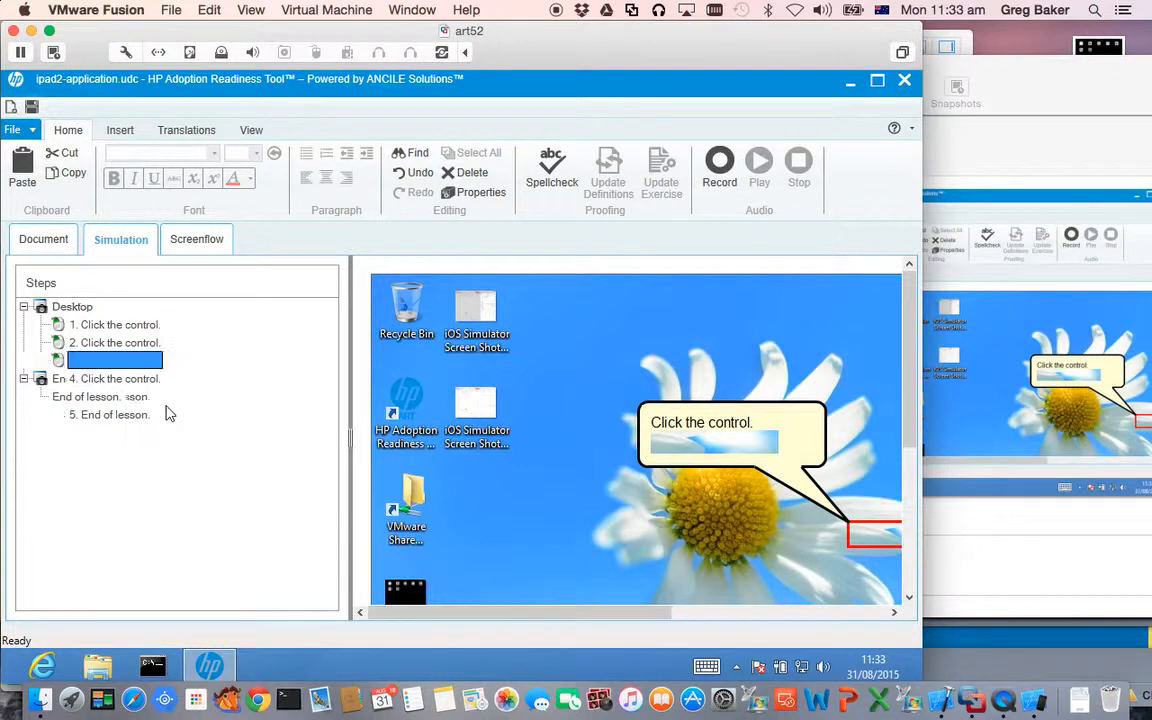
# Delete the fourth "Click the control." step and paste a replacement copy after the third
pyautogui.click(119, 379)
pyautogui.rightClick(120, 379)
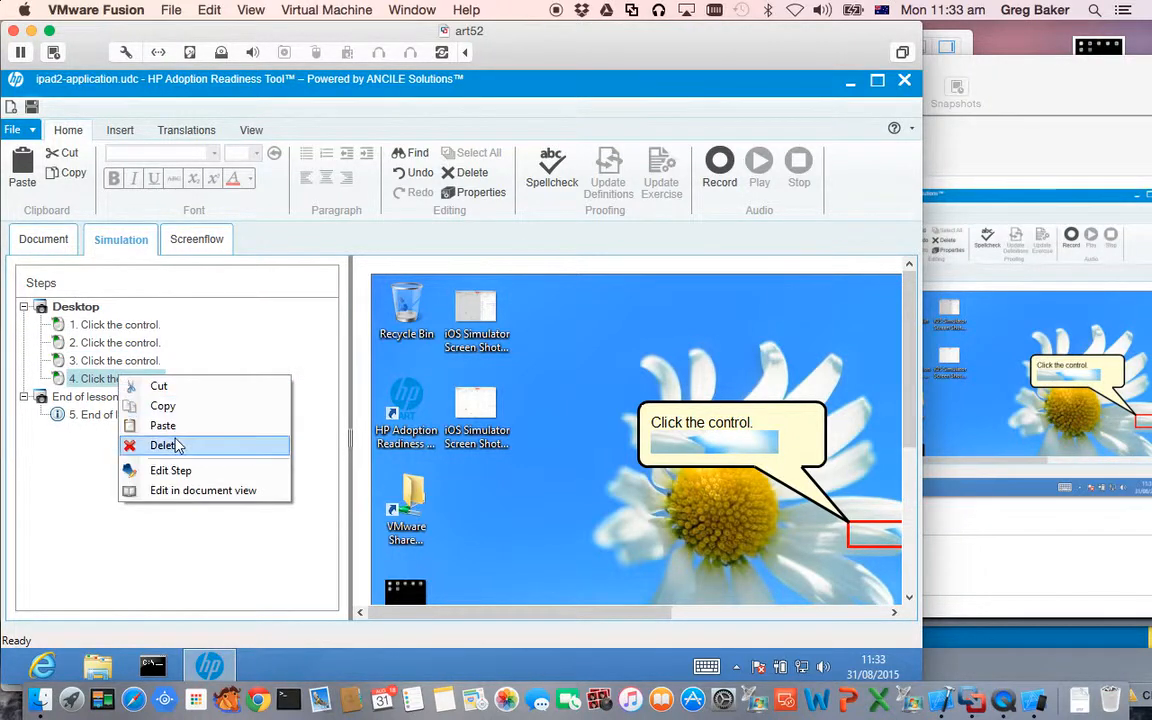
pyautogui.click(168, 445)
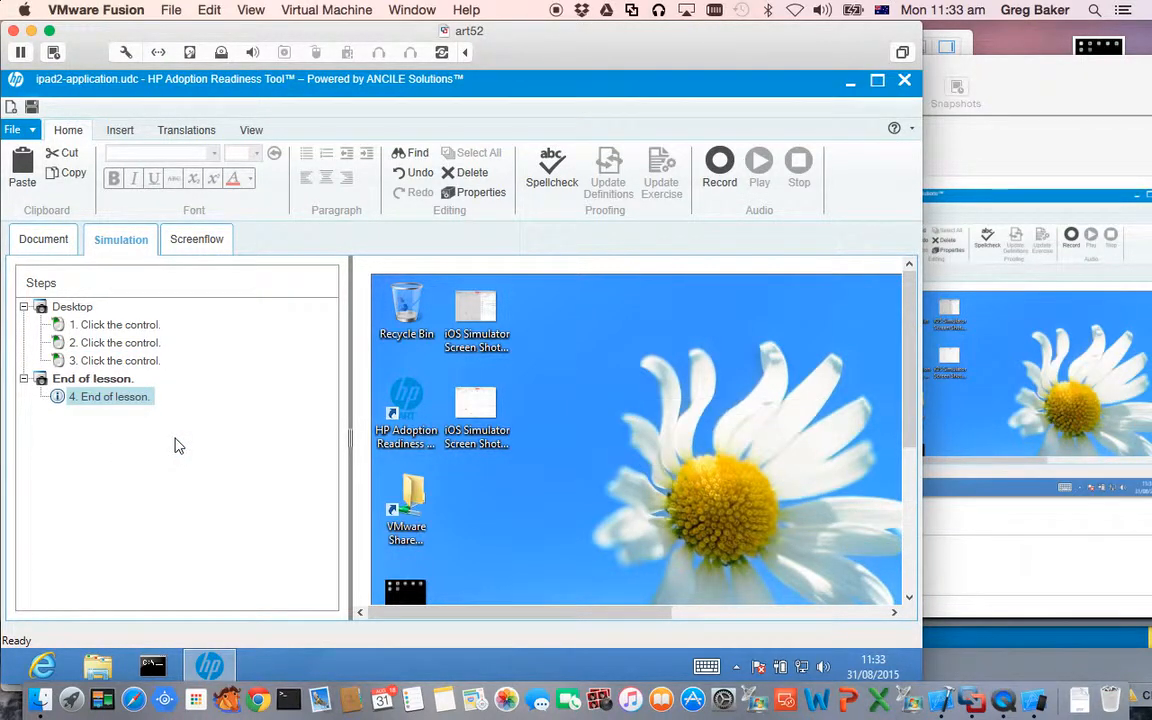
pyautogui.click(155, 368)
pyautogui.rightClick(155, 367)
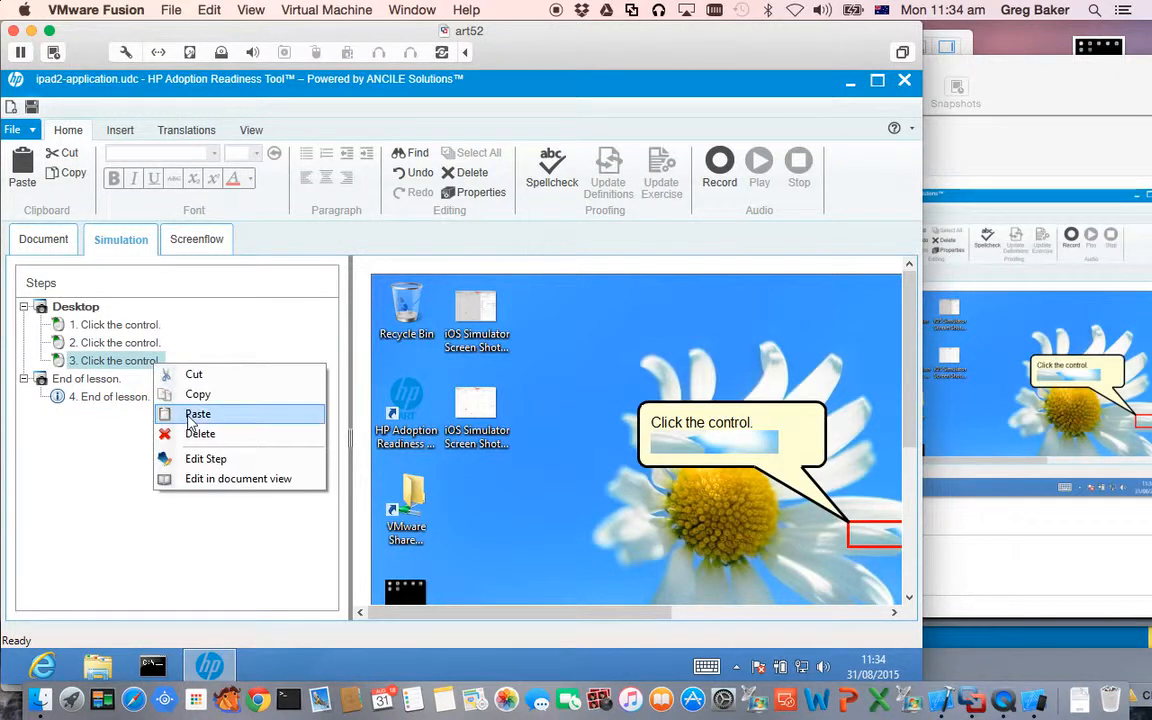
pyautogui.click(190, 414)
# Paste a fifth "Click the control." step under Desktop
pyautogui.click(146, 380)
pyautogui.rightClick(146, 381)
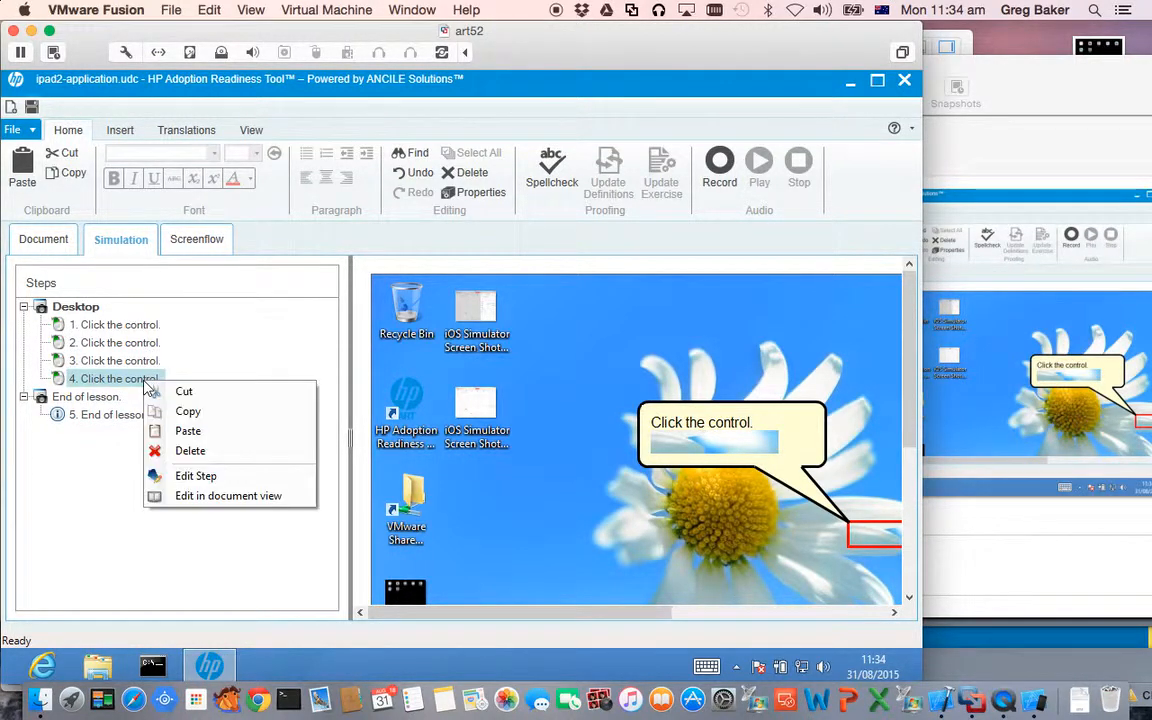
pyautogui.click(187, 436)
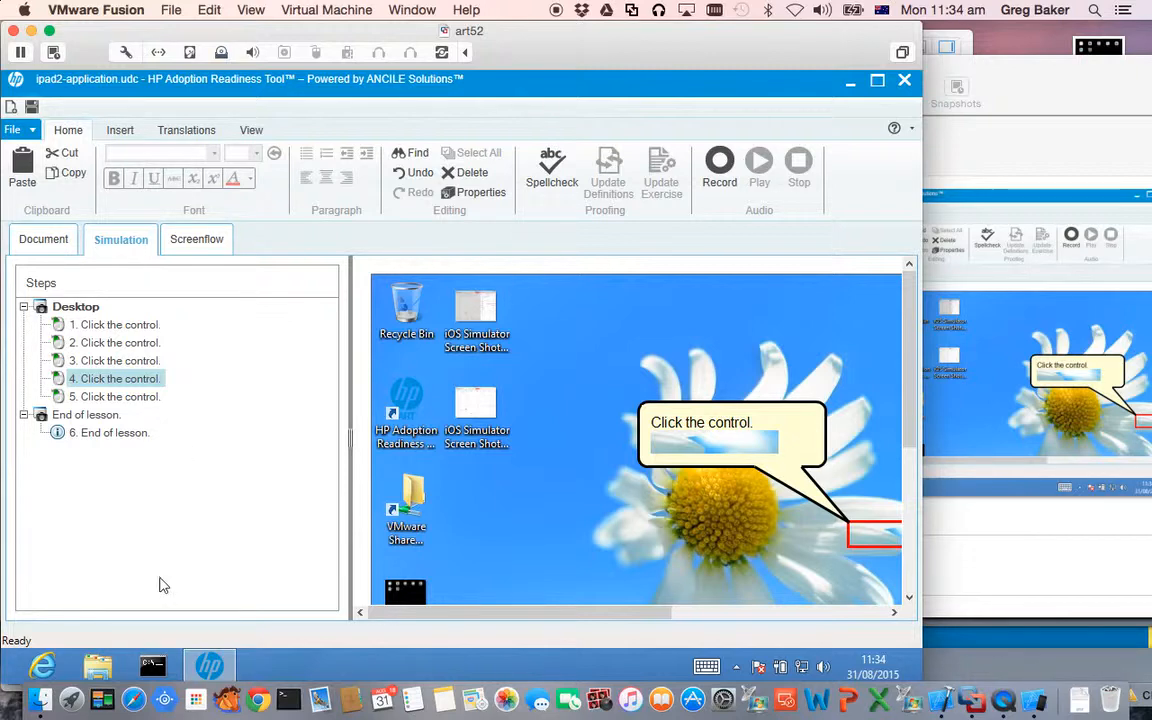
# Open the shared Desktop folder, select the first iOS Simulator screenshot, and show the virtual machine full screen
pyautogui.click(97, 665)
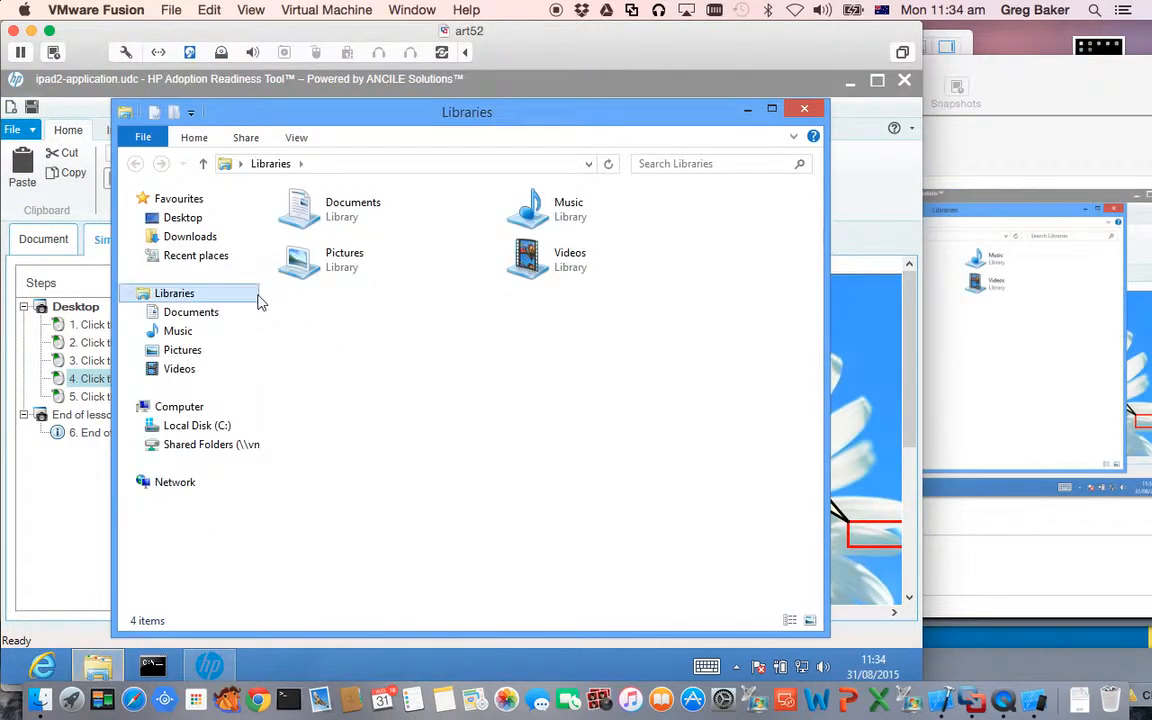
pyautogui.click(226, 445)
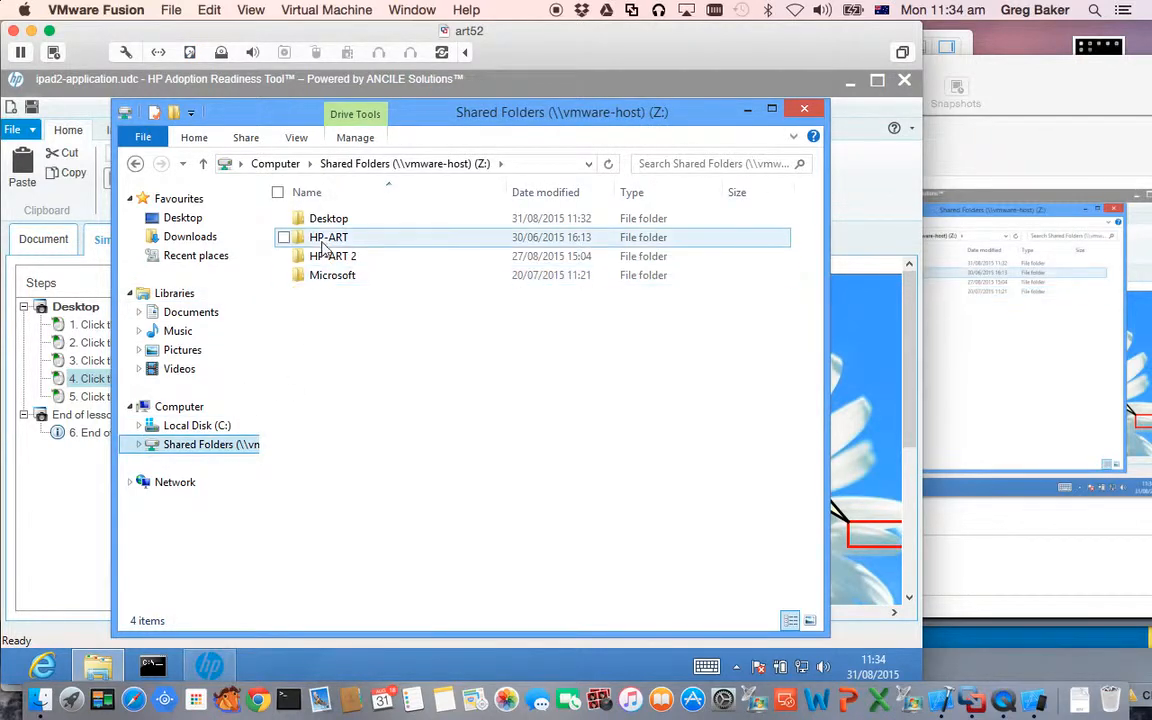
pyautogui.doubleClick(328, 219)
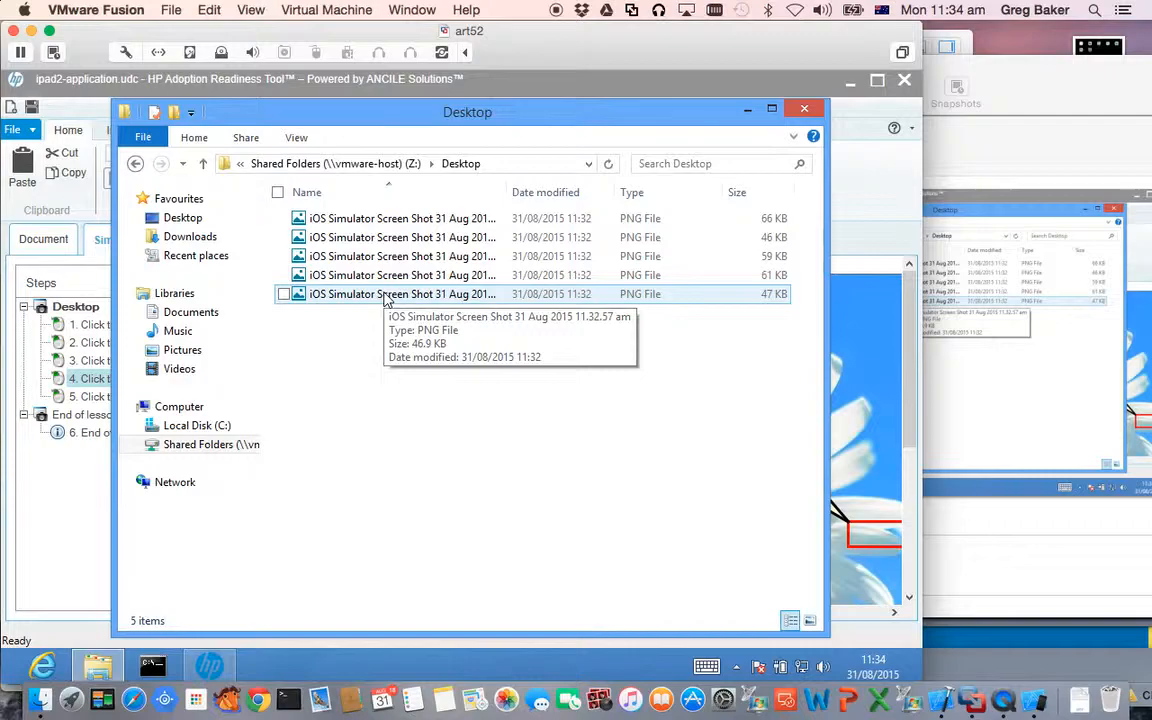
pyautogui.click(330, 218)
pyautogui.click(251, 10)
pyautogui.click(257, 66)
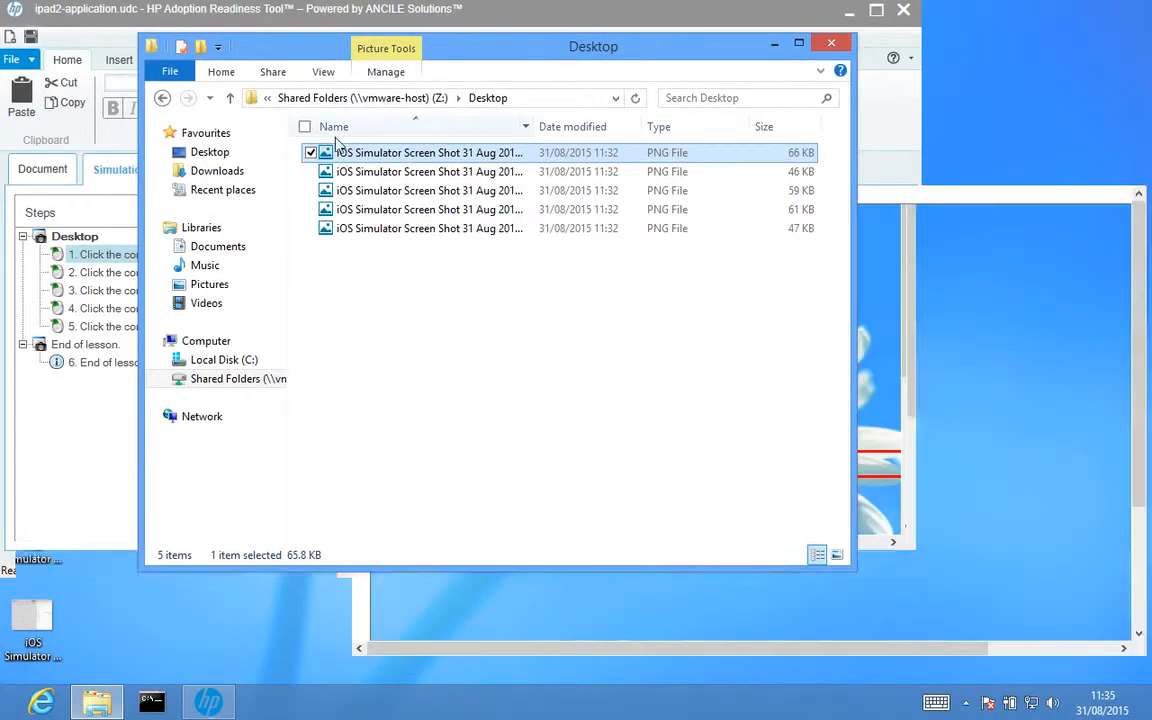
# Open the first screenshot, 11.32.11 am, in Paint for editing and copy the entire image
pyautogui.rightClick(378, 160)
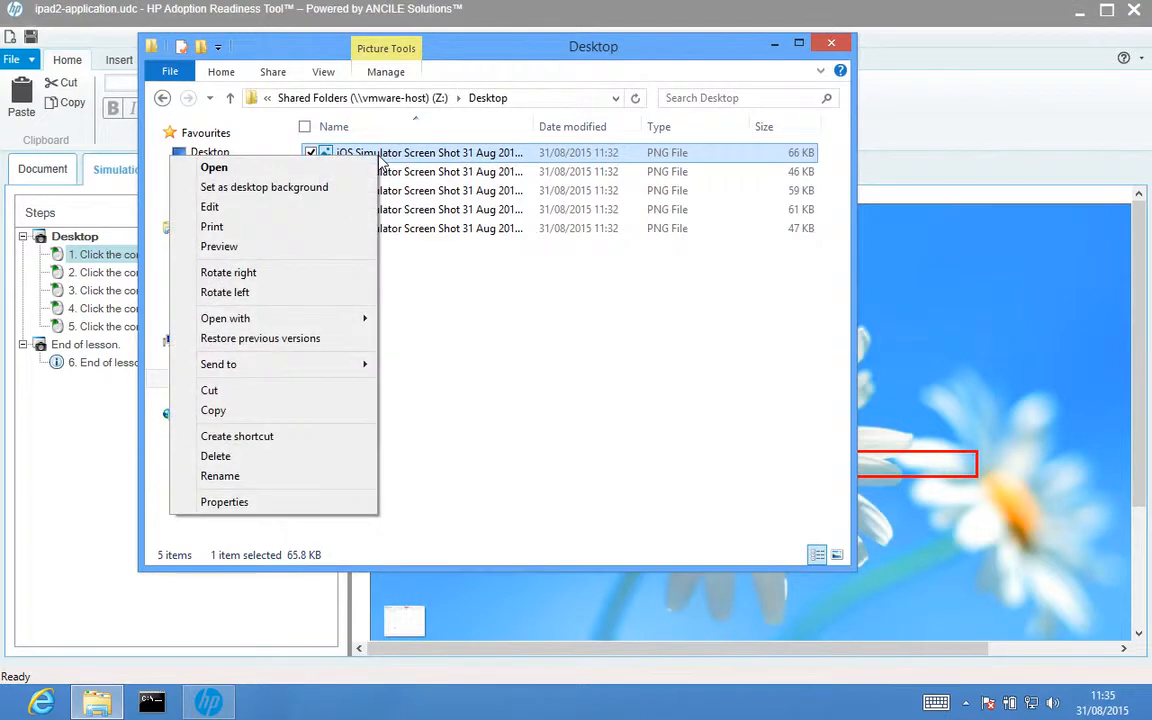
pyautogui.click(320, 218)
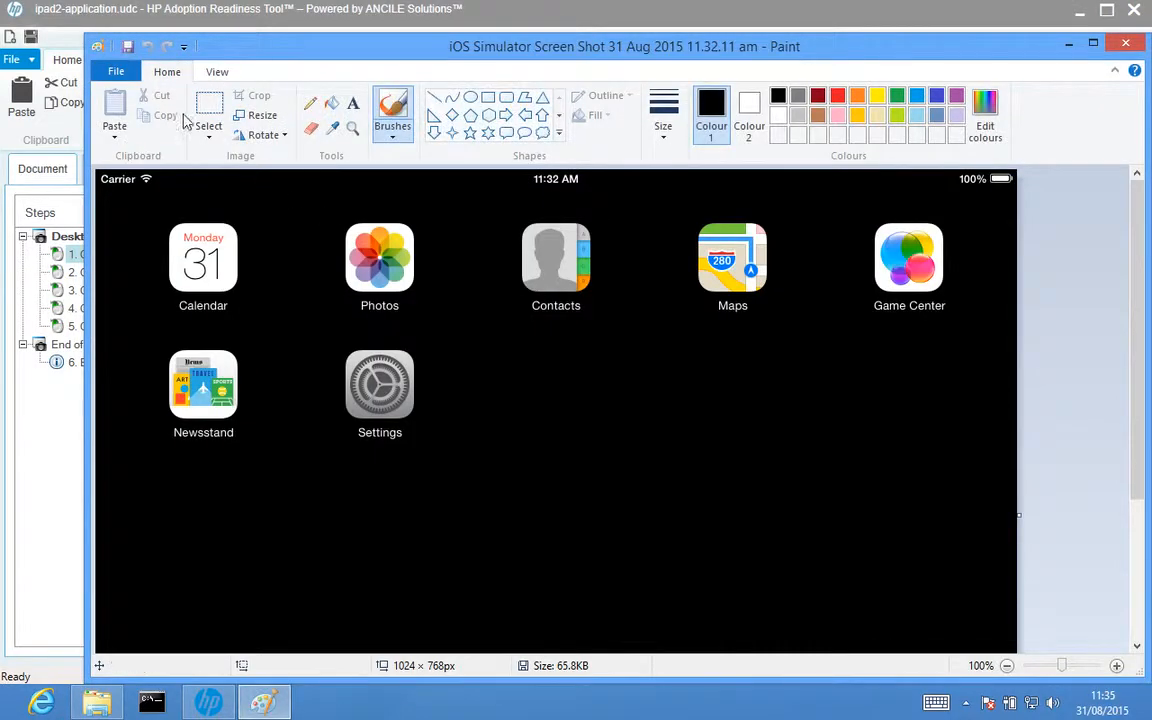
pyautogui.click(210, 130)
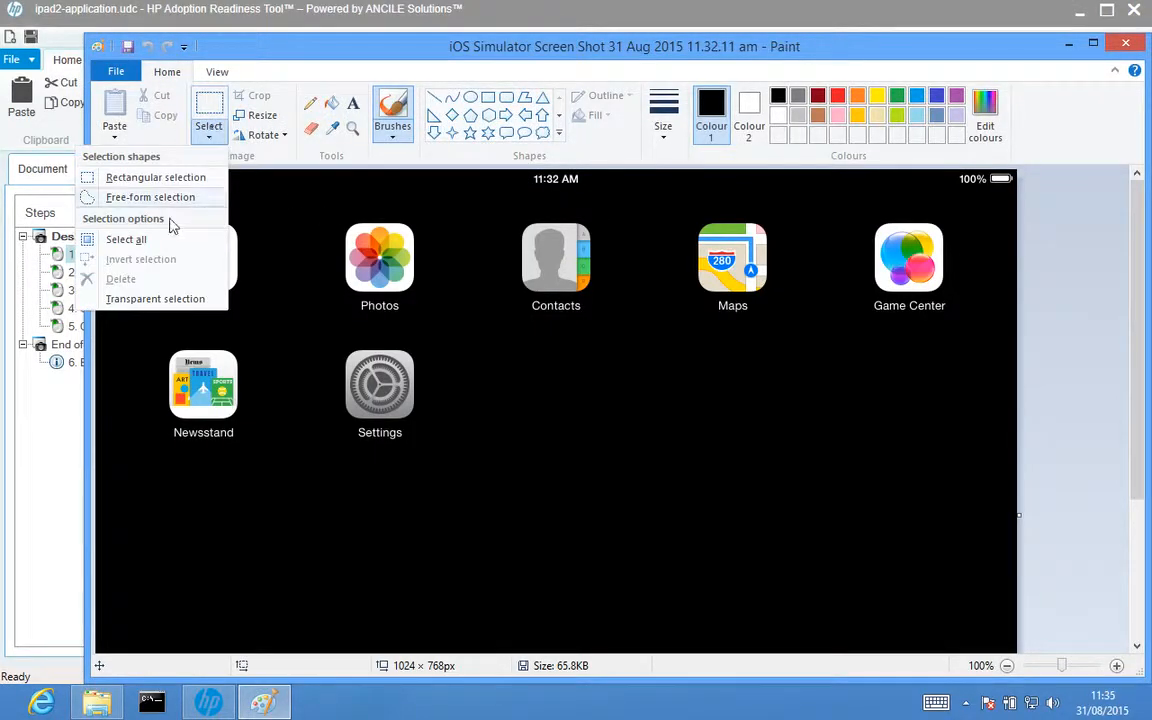
pyautogui.click(130, 239)
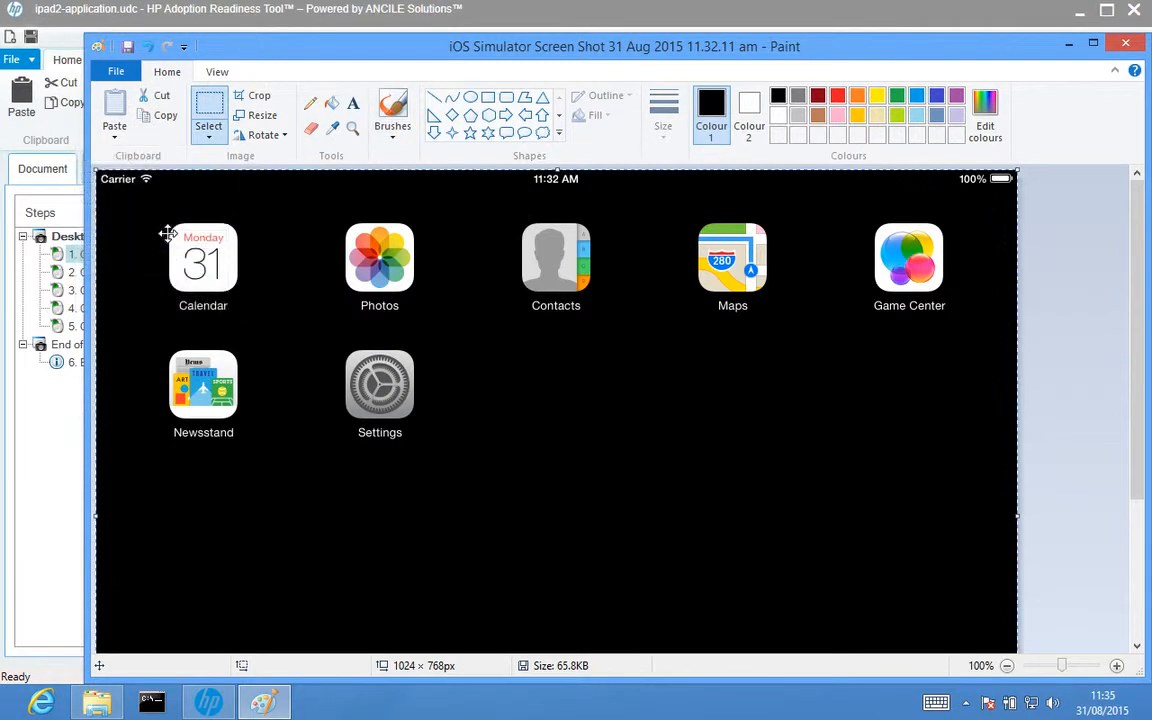
pyautogui.click(150, 118)
# Switch to HP Adoption Readiness Tool and paste the home screen image as step 1's background without resizing it
pyautogui.hotkey('alt', 'Tab')
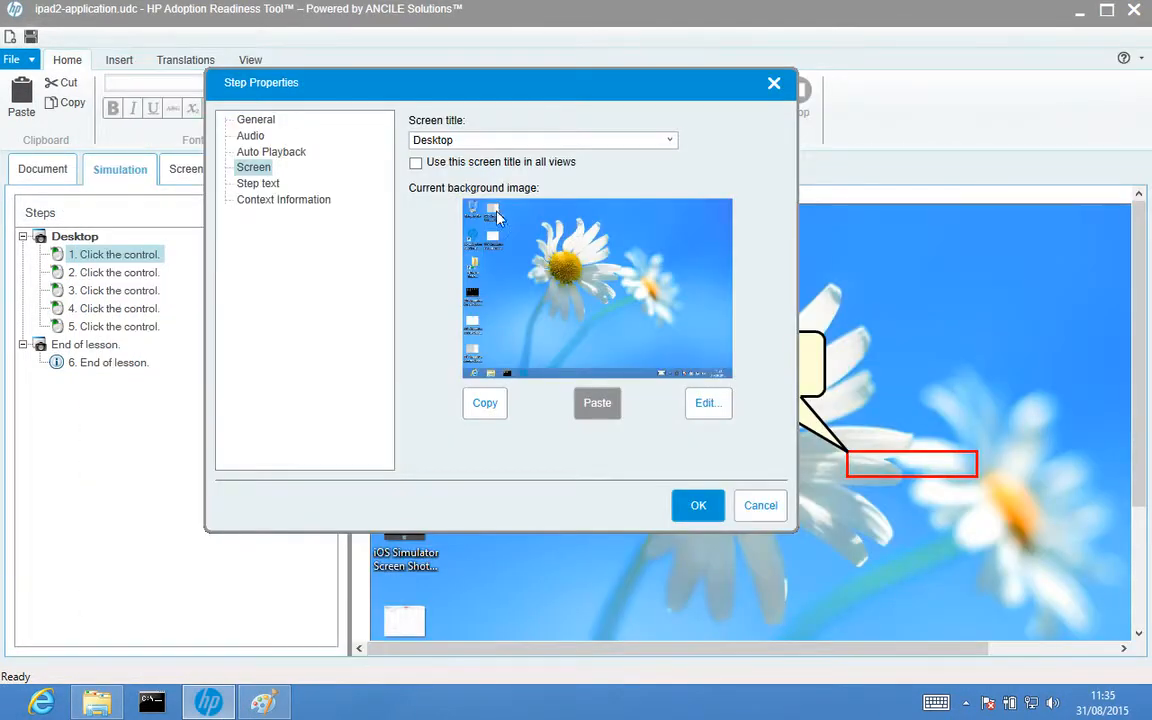
pyautogui.click(604, 414)
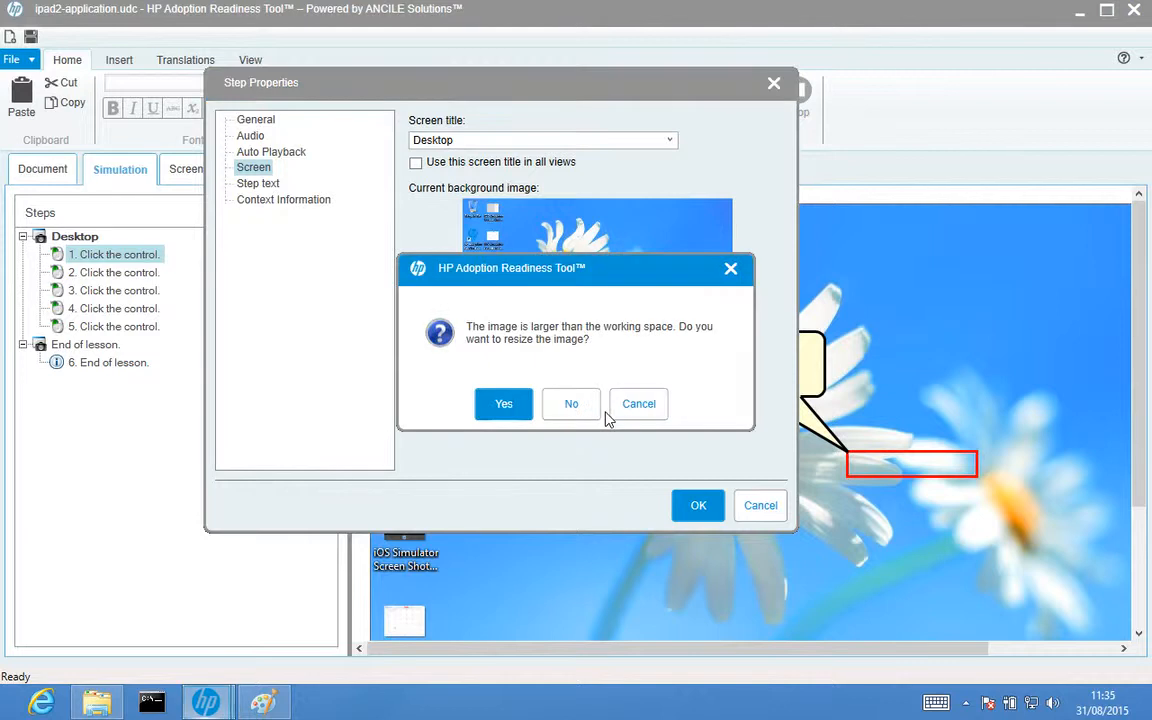
pyautogui.click(596, 406)
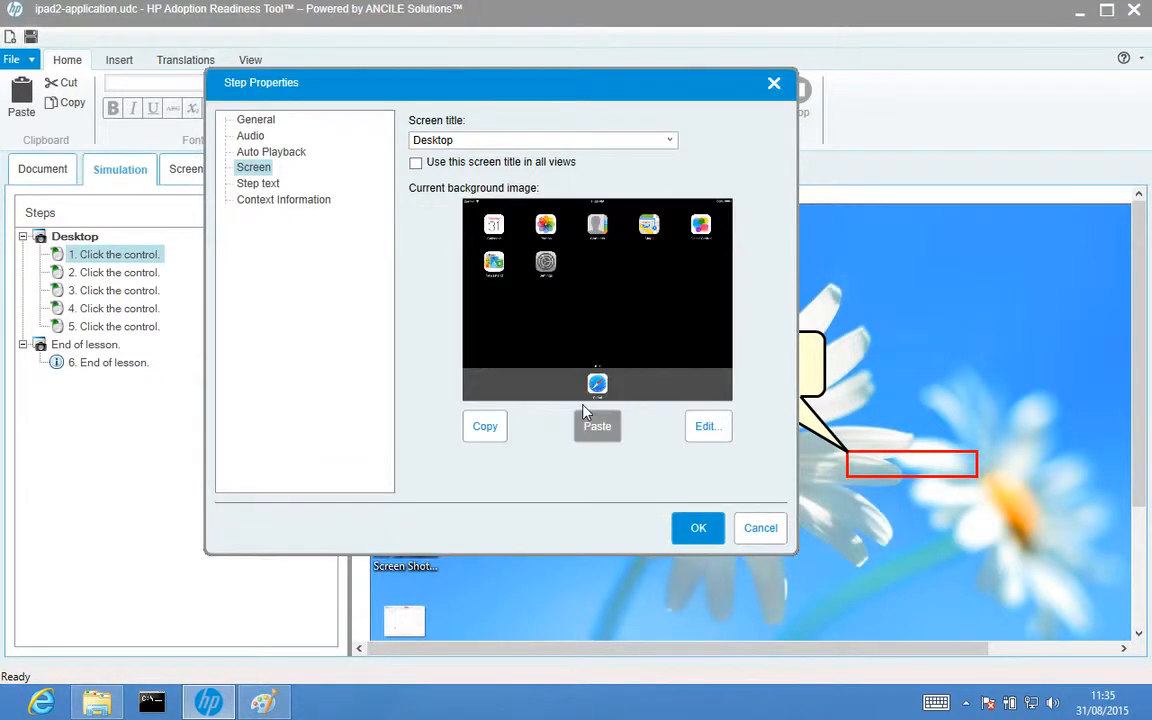
pyautogui.click(695, 528)
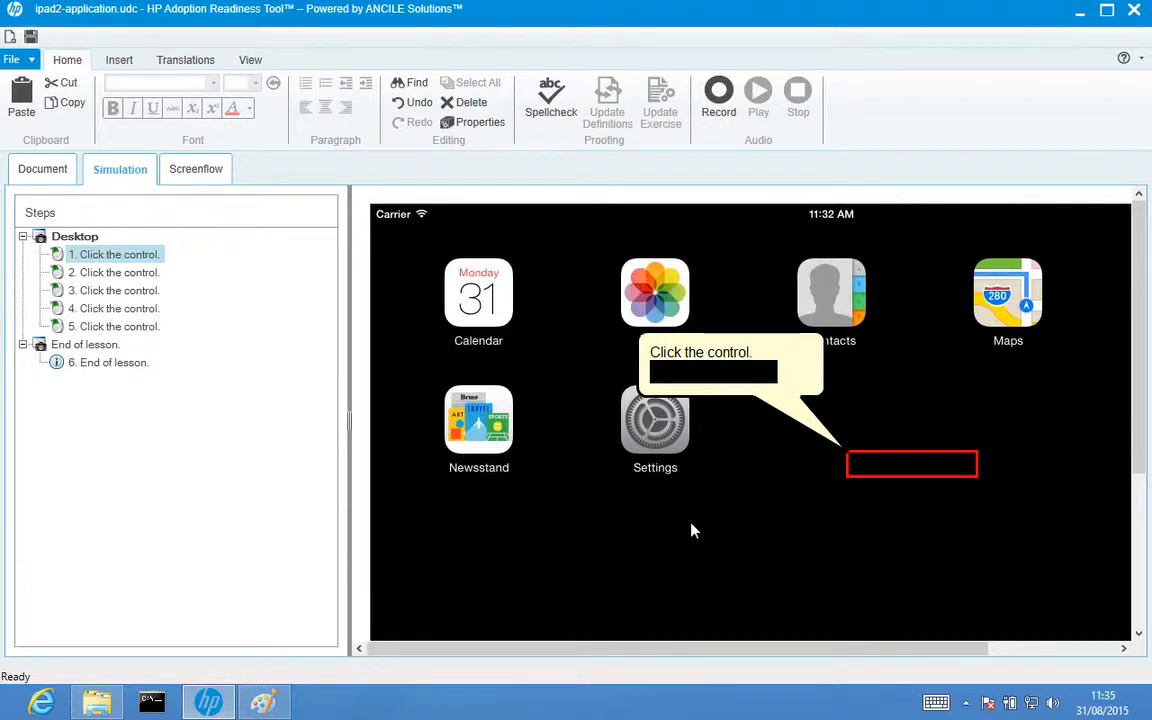
# Open the Screen properties of the second "Click the control." step
pyautogui.click(116, 272)
pyautogui.rightClick(116, 272)
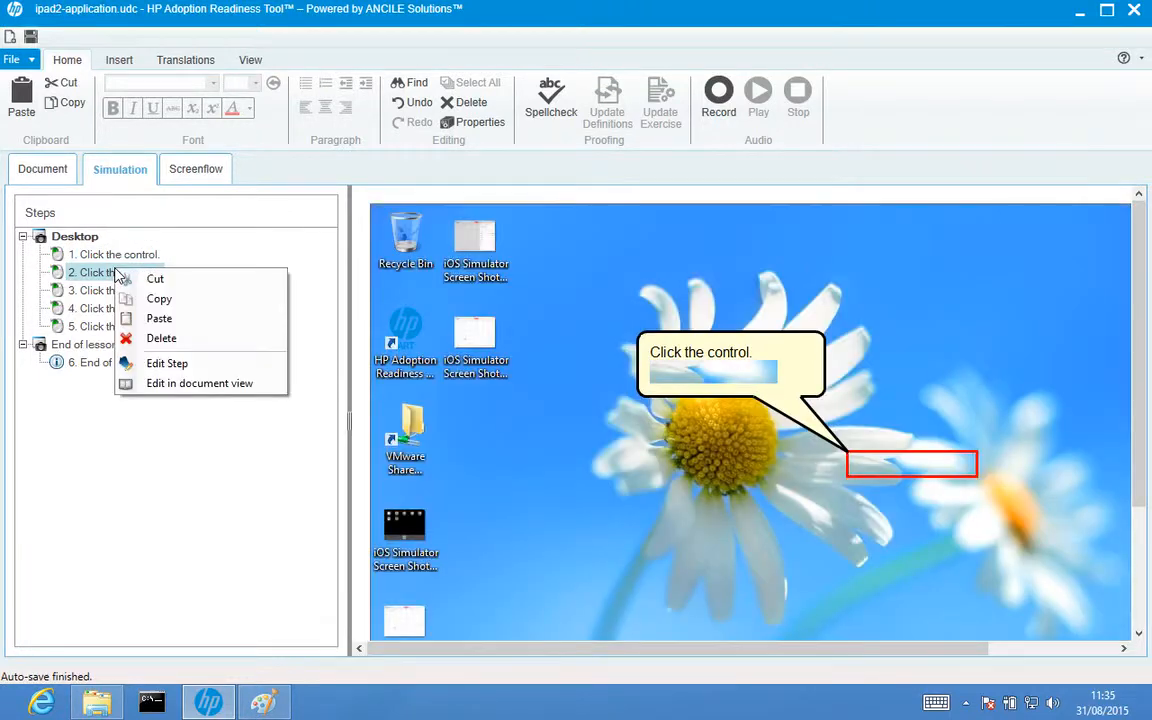
pyautogui.click(199, 362)
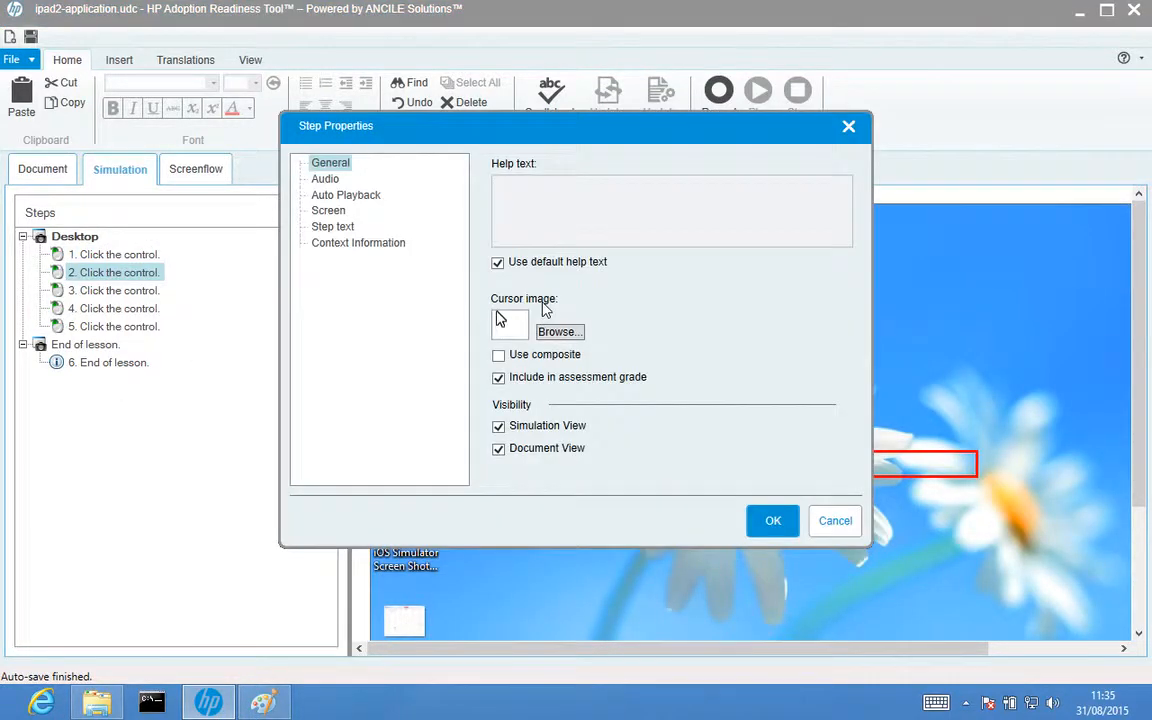
pyautogui.click(345, 214)
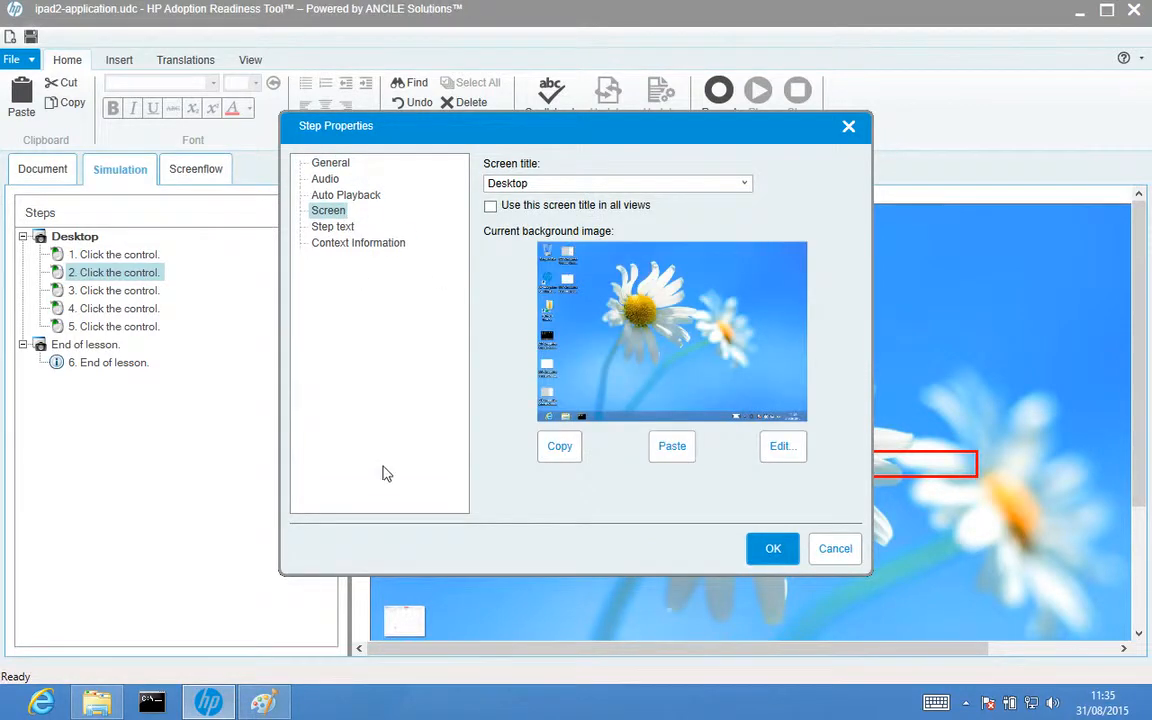
# Open the second screenshot, 11.32.15 am, from the shared Desktop folder in Paint and copy the entire image
pyautogui.moveTo(97, 700)
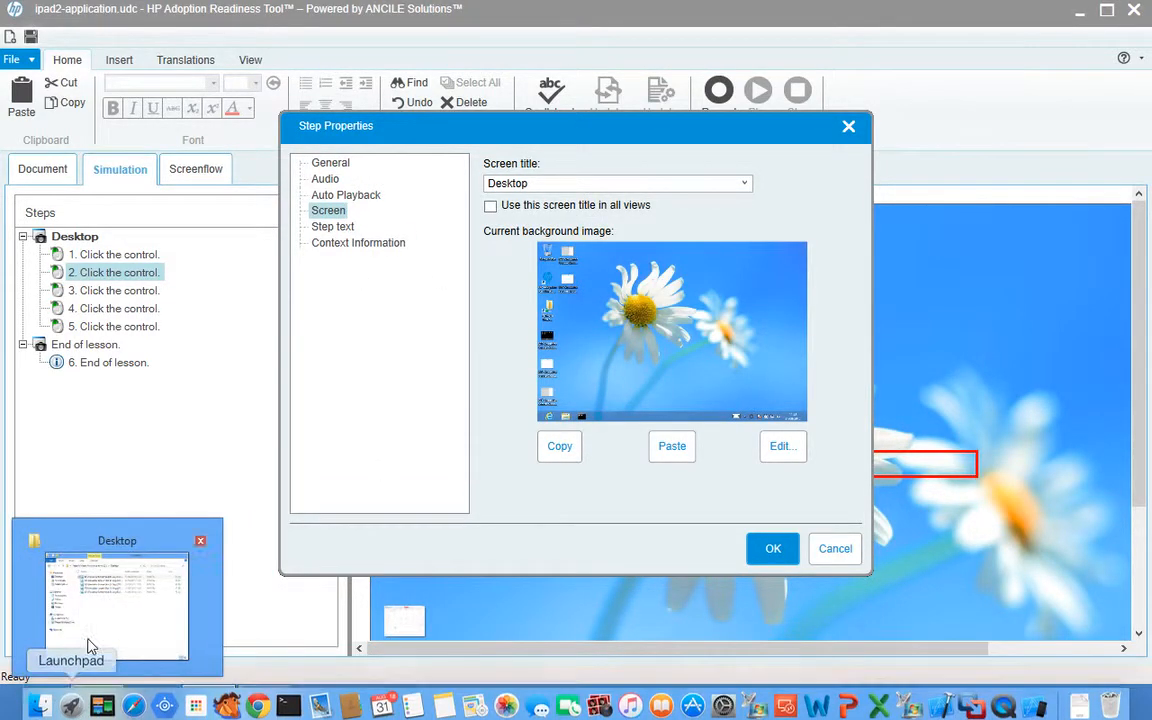
pyautogui.click(90, 615)
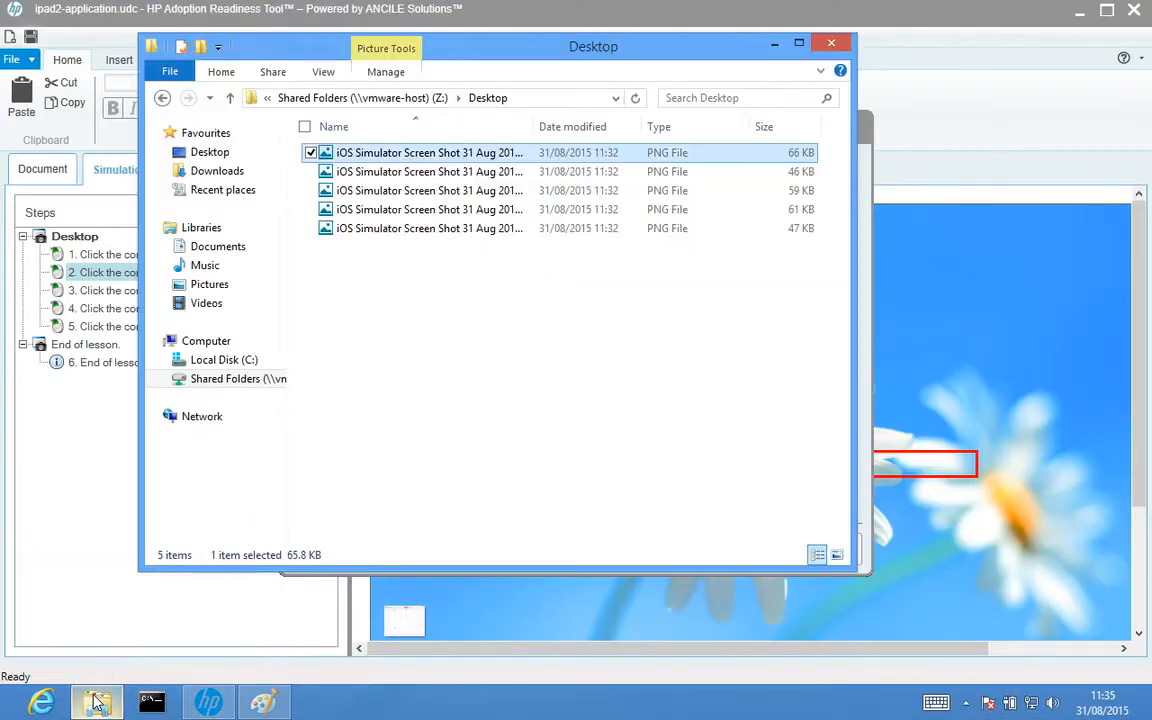
pyautogui.rightClick(381, 176)
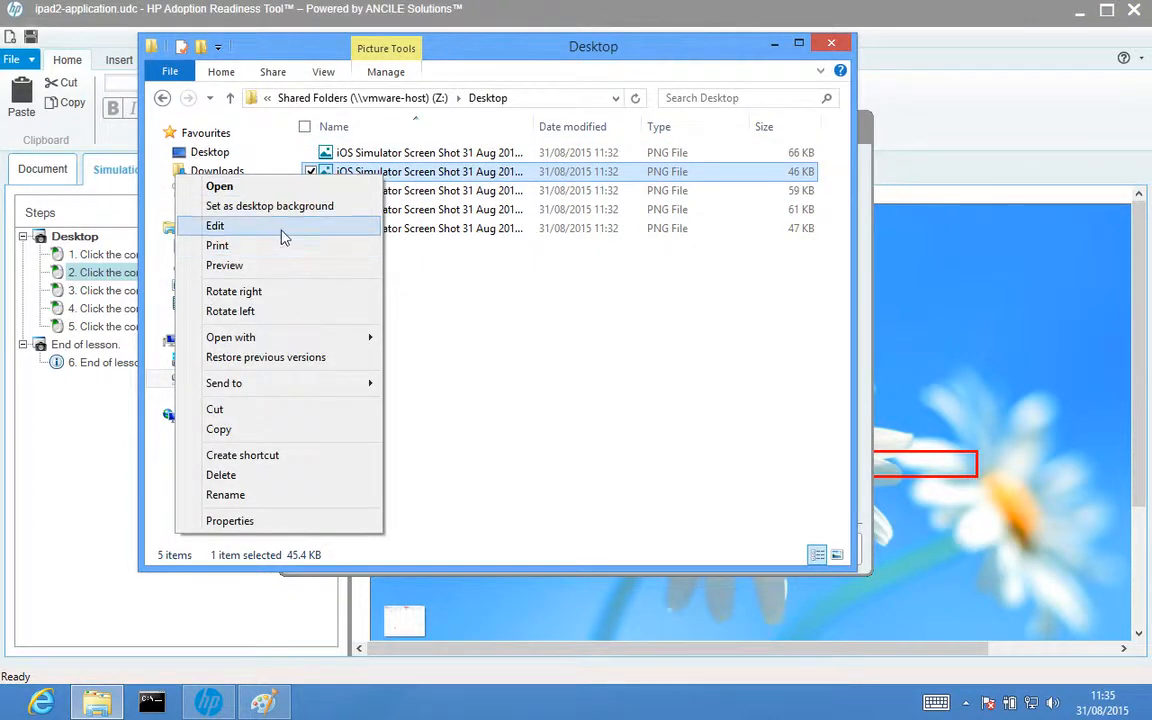
pyautogui.click(283, 232)
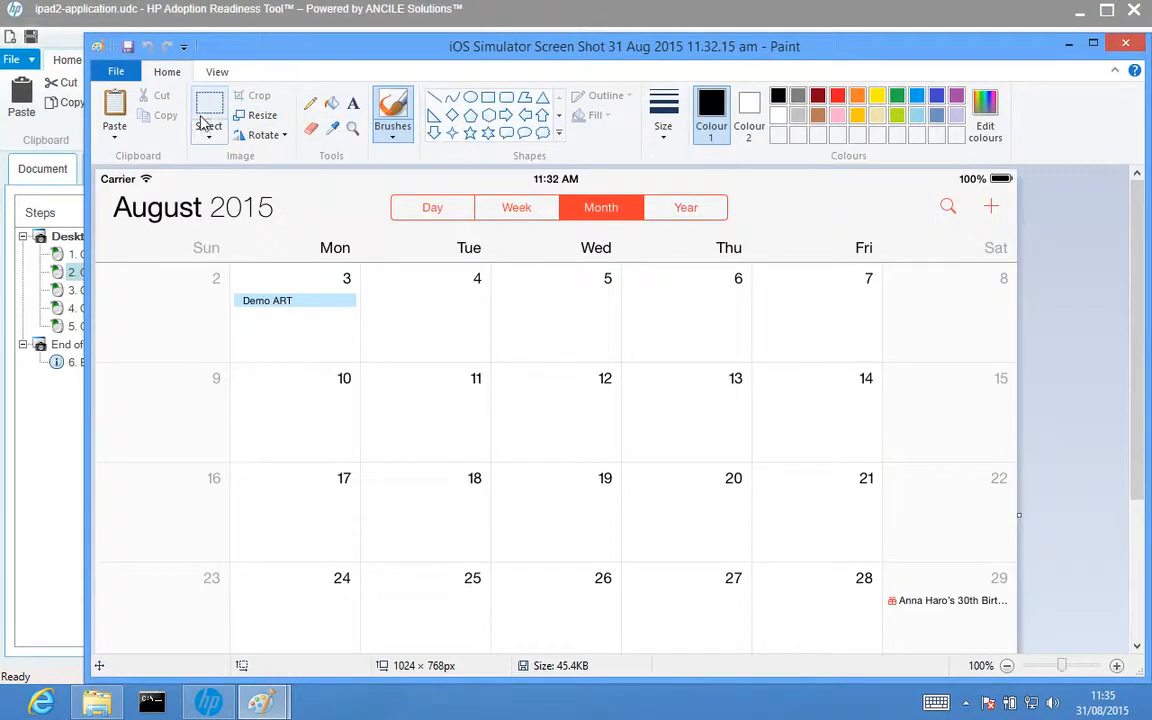
pyautogui.click(209, 130)
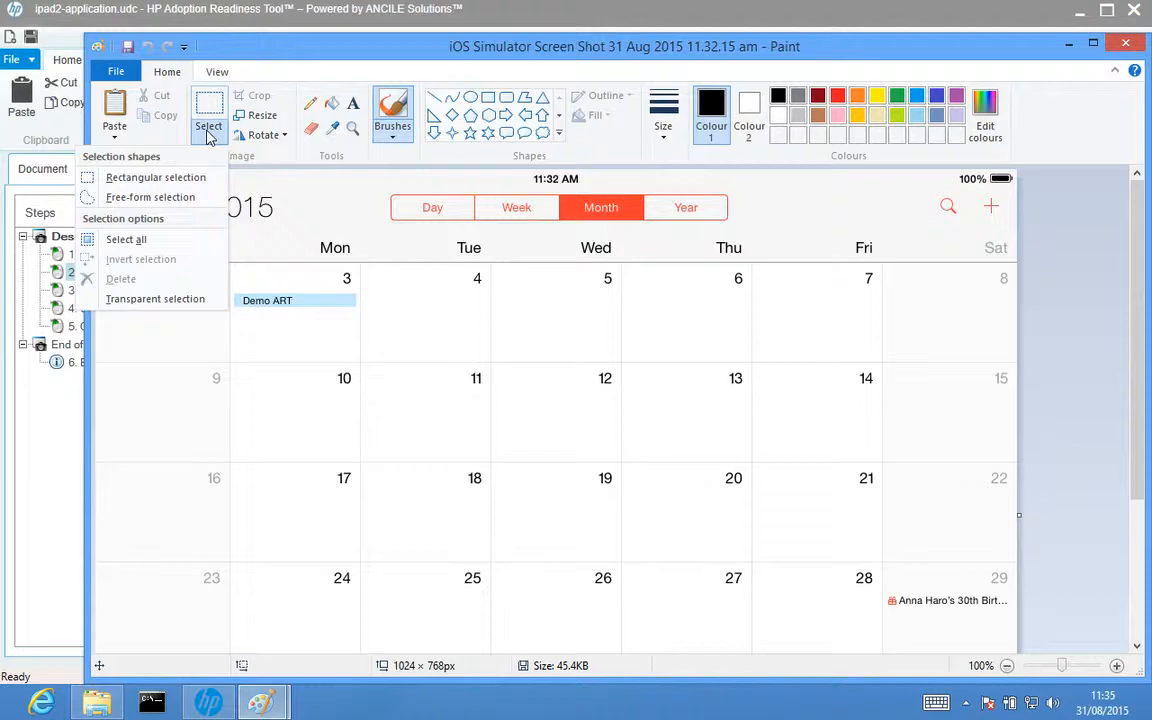
pyautogui.click(165, 241)
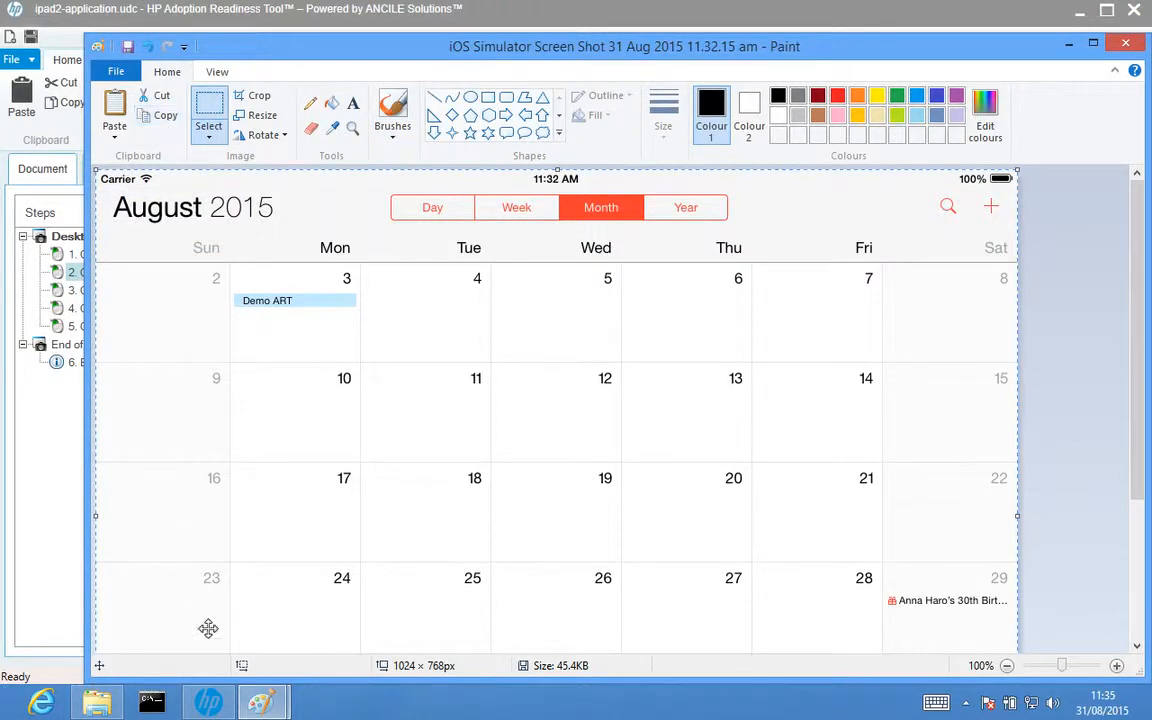
# Switch to HP Adoption Readiness Tool and paste the calendar month image as step 2's background without resizing it
pyautogui.click(208, 702)
pyautogui.click(680, 452)
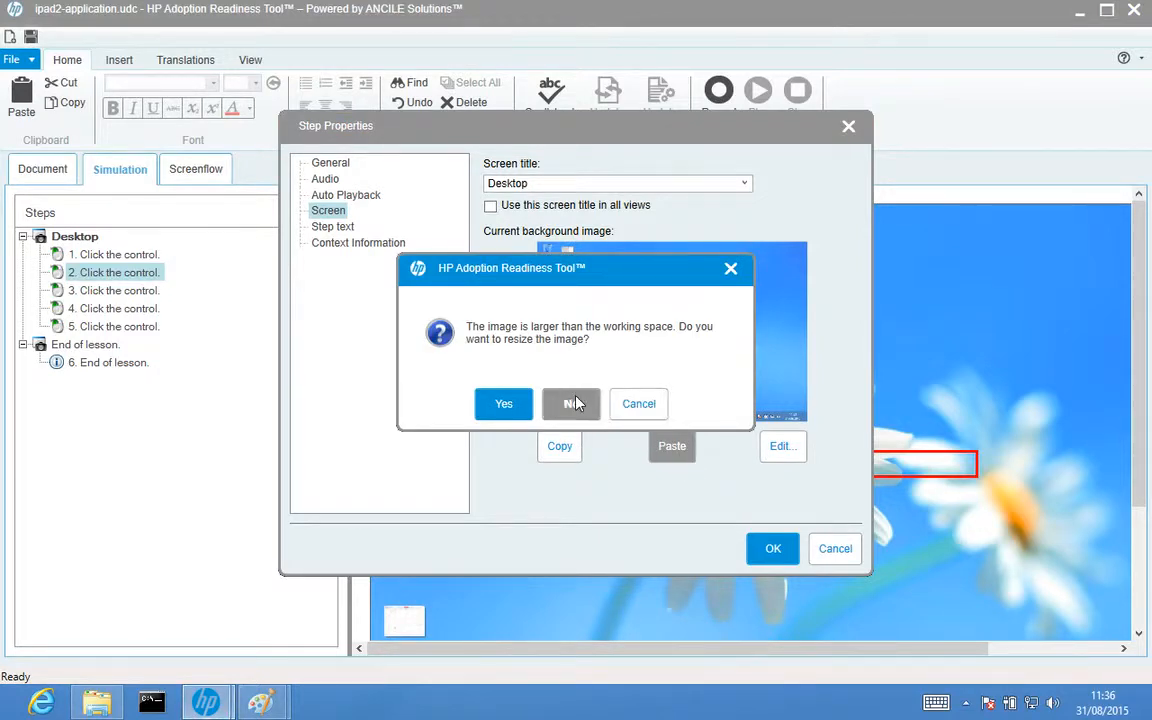
pyautogui.click(576, 403)
pyautogui.click(773, 548)
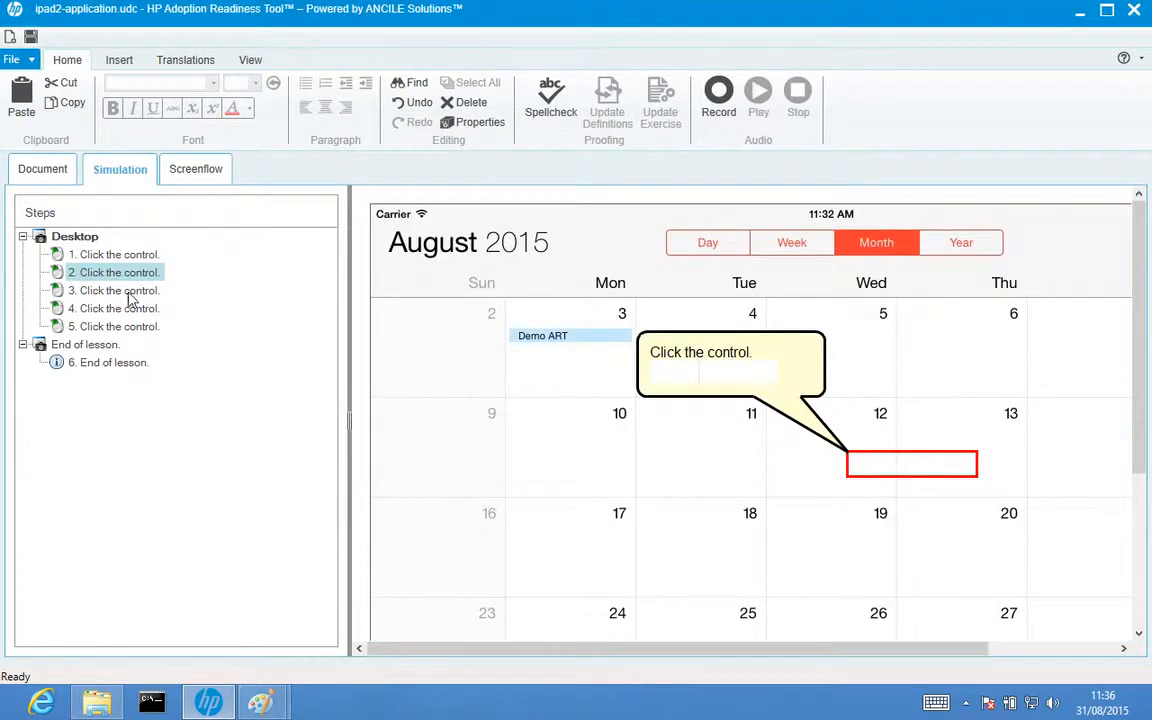
# Open the Screen properties of the third "Click the control." step
pyautogui.click(124, 292)
pyautogui.rightClick(127, 293)
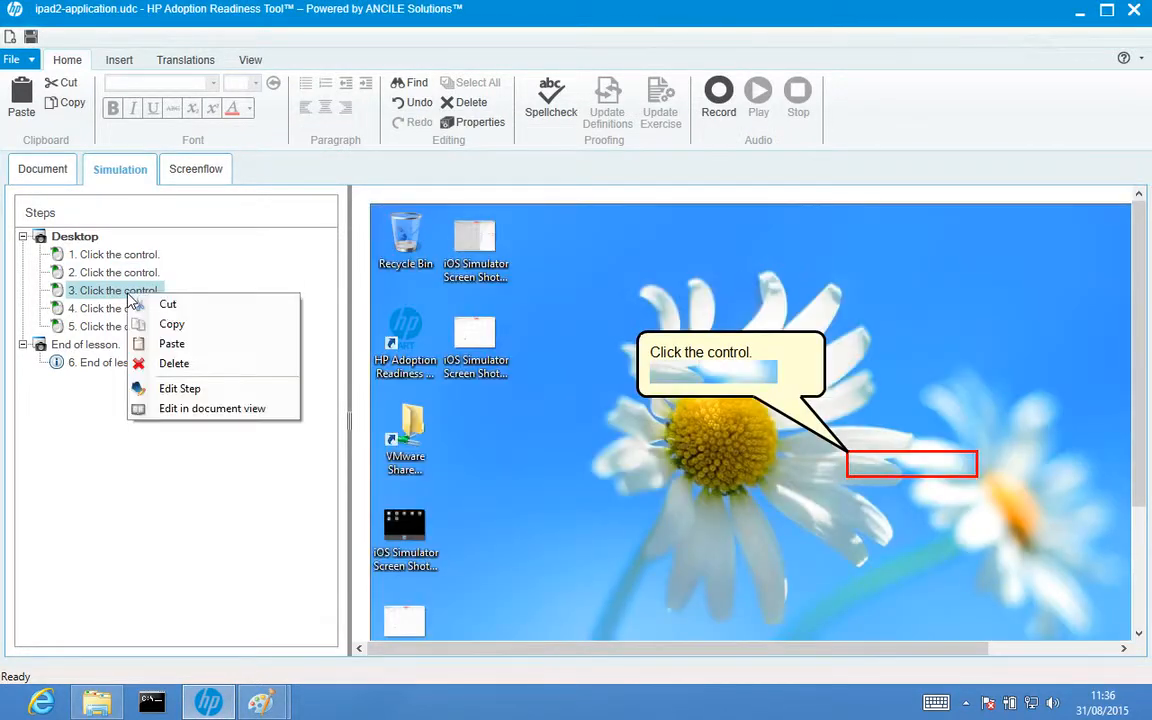
pyautogui.click(190, 390)
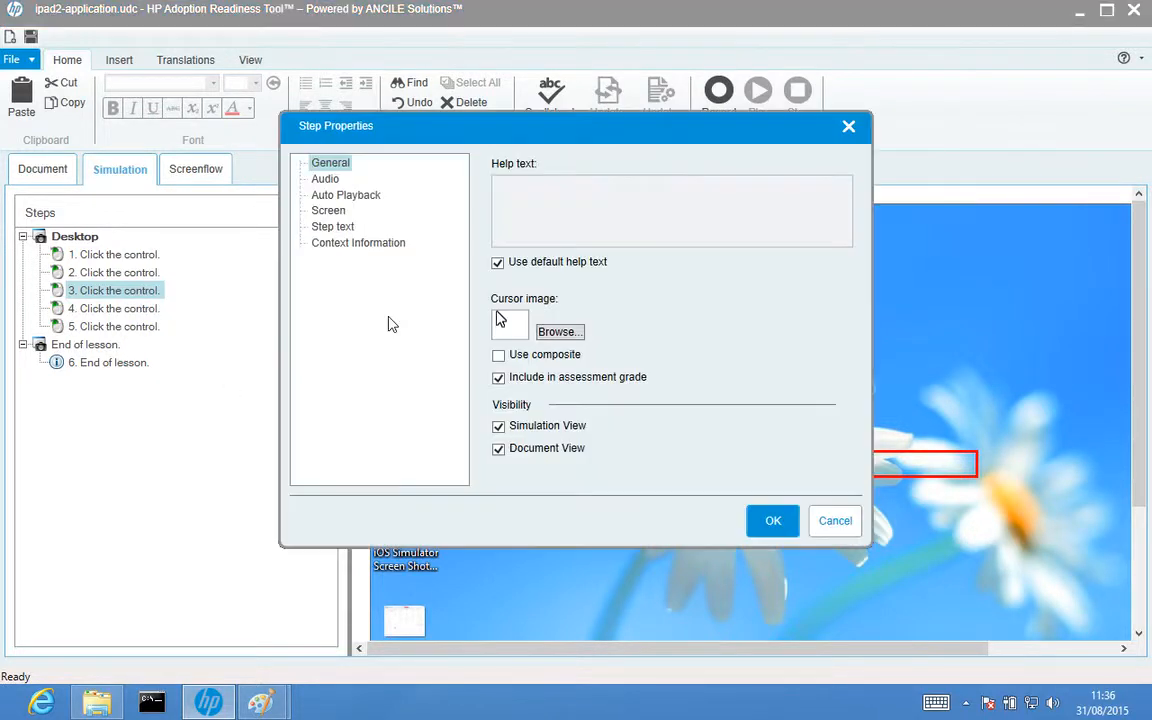
pyautogui.click(334, 213)
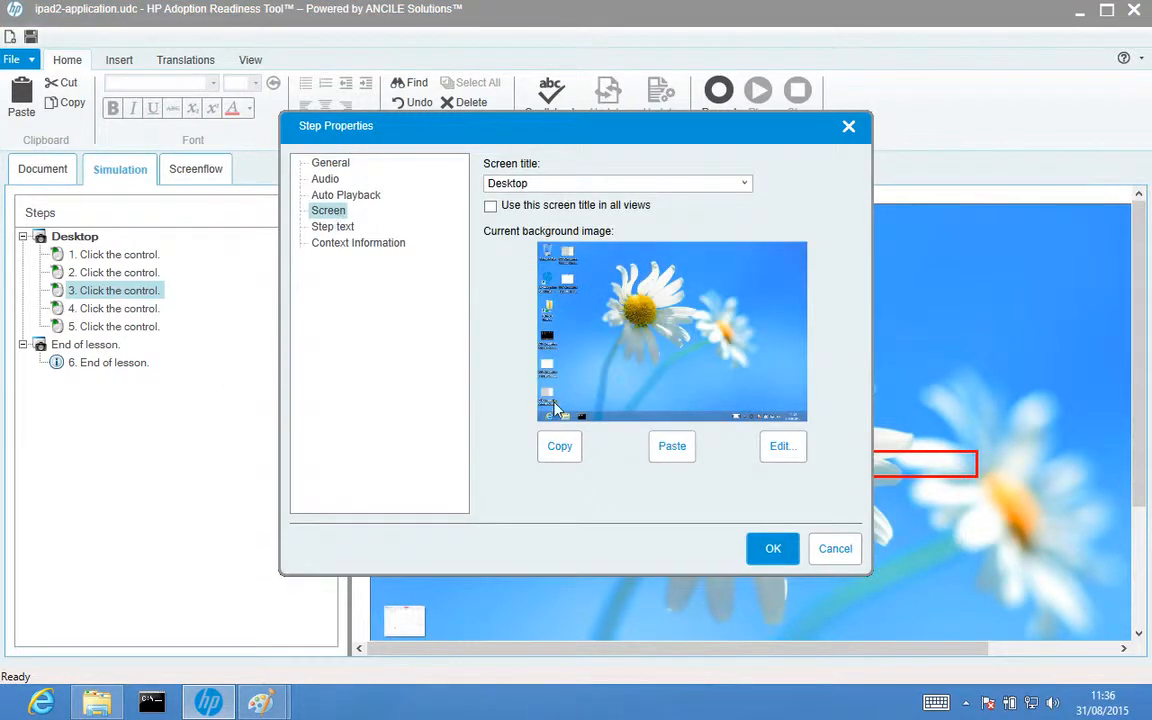
# Open the third screenshot, 11.32.26 am, from the shared Desktop folder in Paint and copy the entire image
pyautogui.click(97, 702)
pyautogui.click(314, 190)
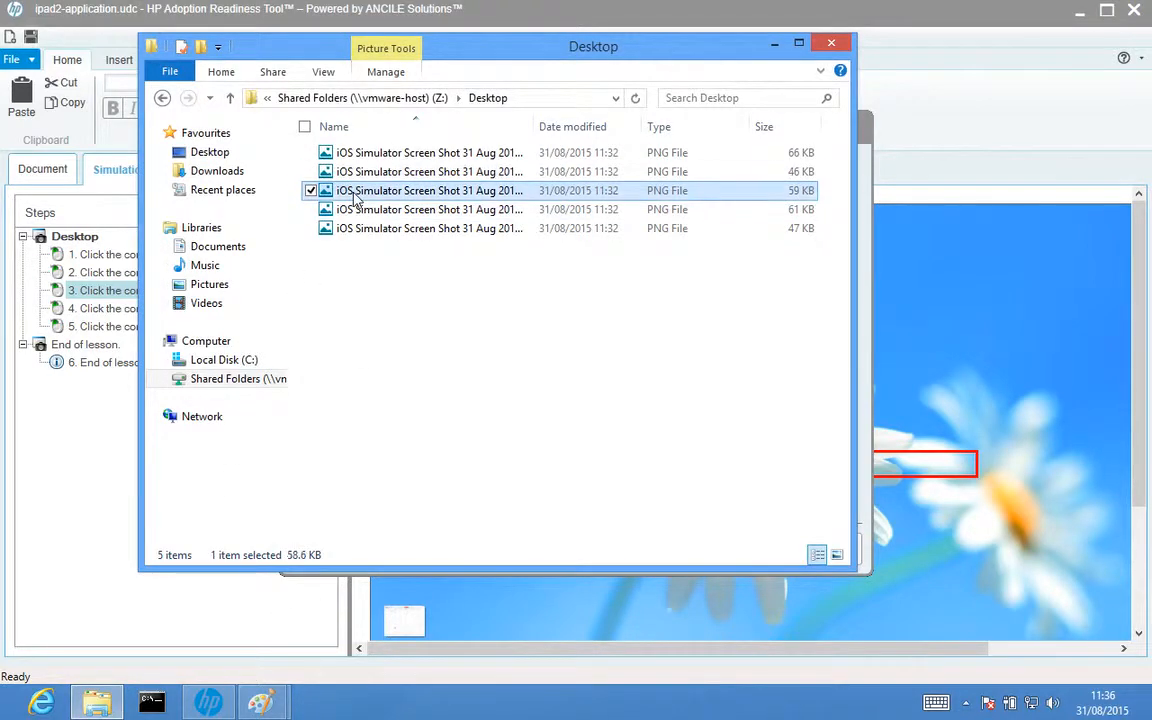
pyautogui.rightClick(316, 190)
pyautogui.click(263, 245)
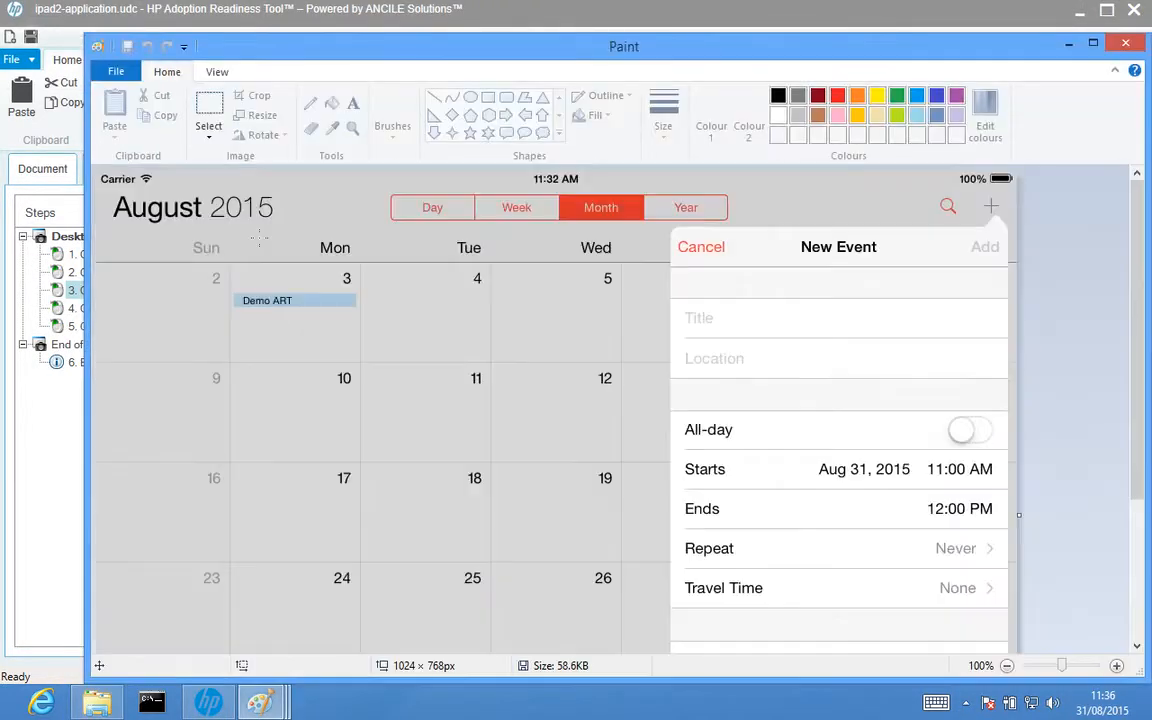
pyautogui.click(209, 130)
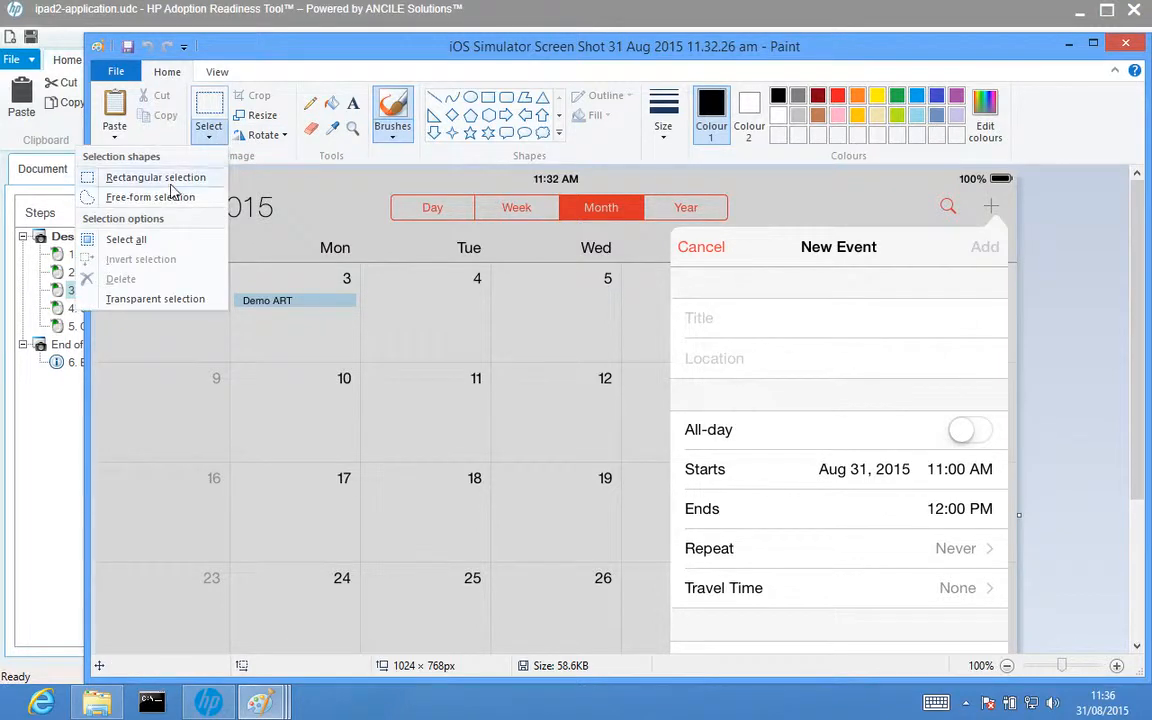
pyautogui.click(150, 240)
pyautogui.click(163, 117)
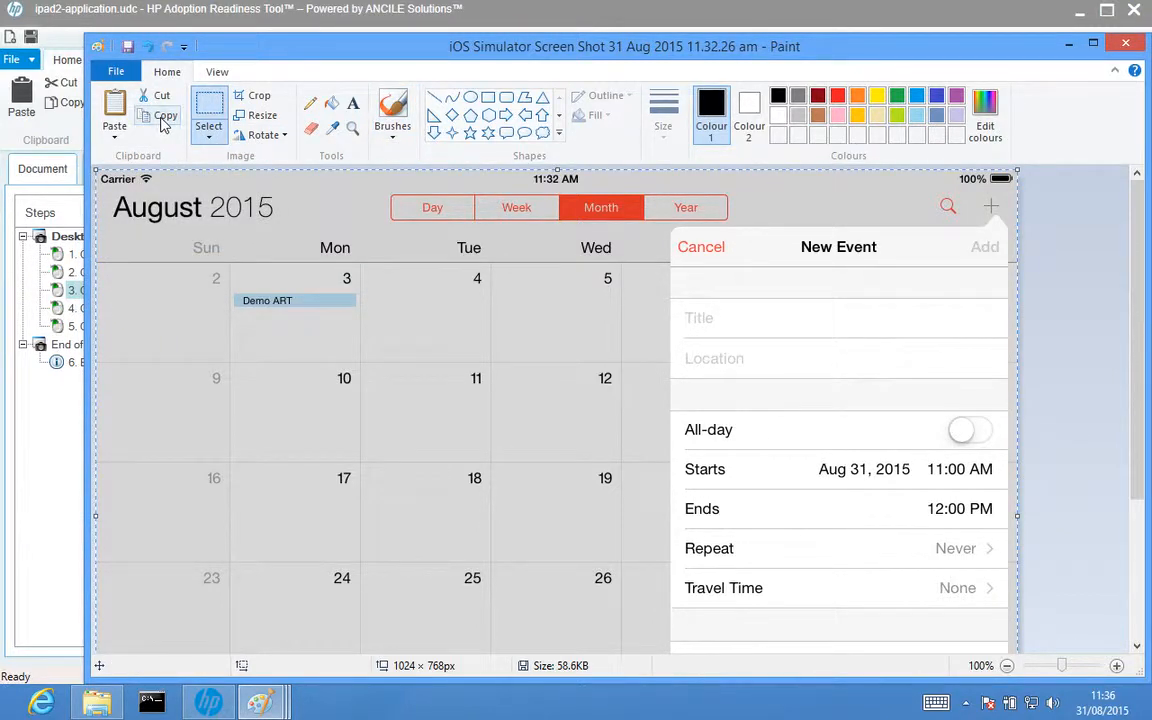
# Switch to HP Adoption Readiness Tool and paste the empty New Event image as step 3's background without resizing it
pyautogui.click(208, 703)
pyautogui.click(684, 452)
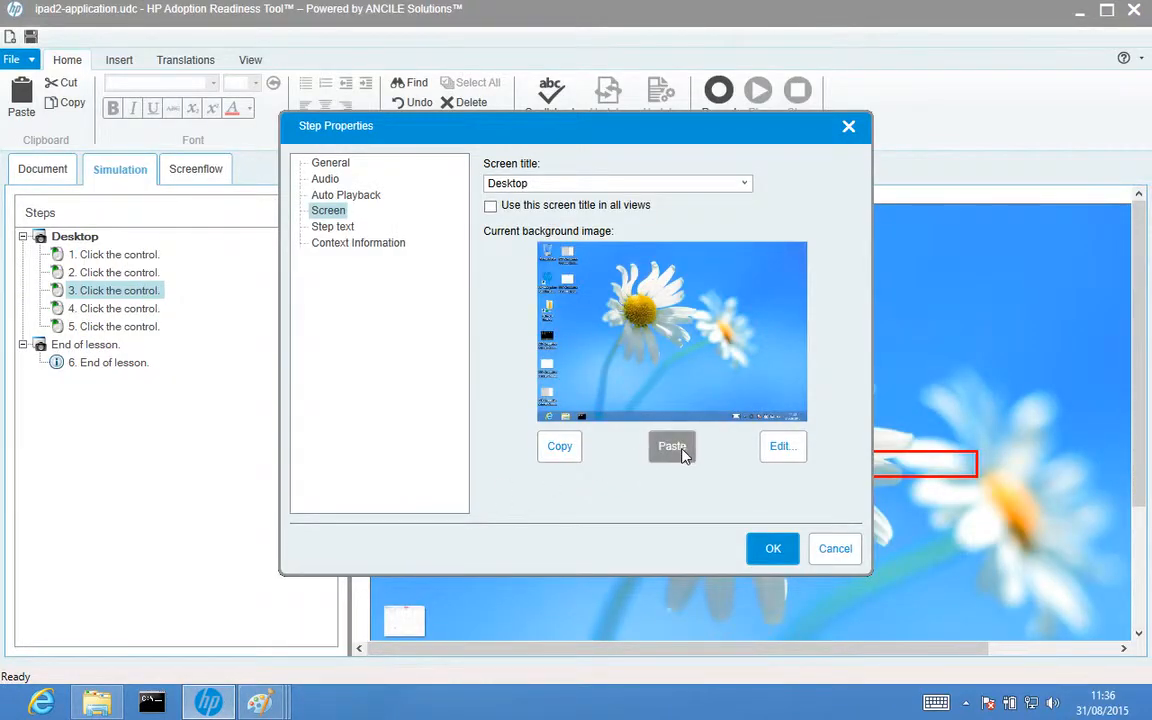
pyautogui.click(583, 396)
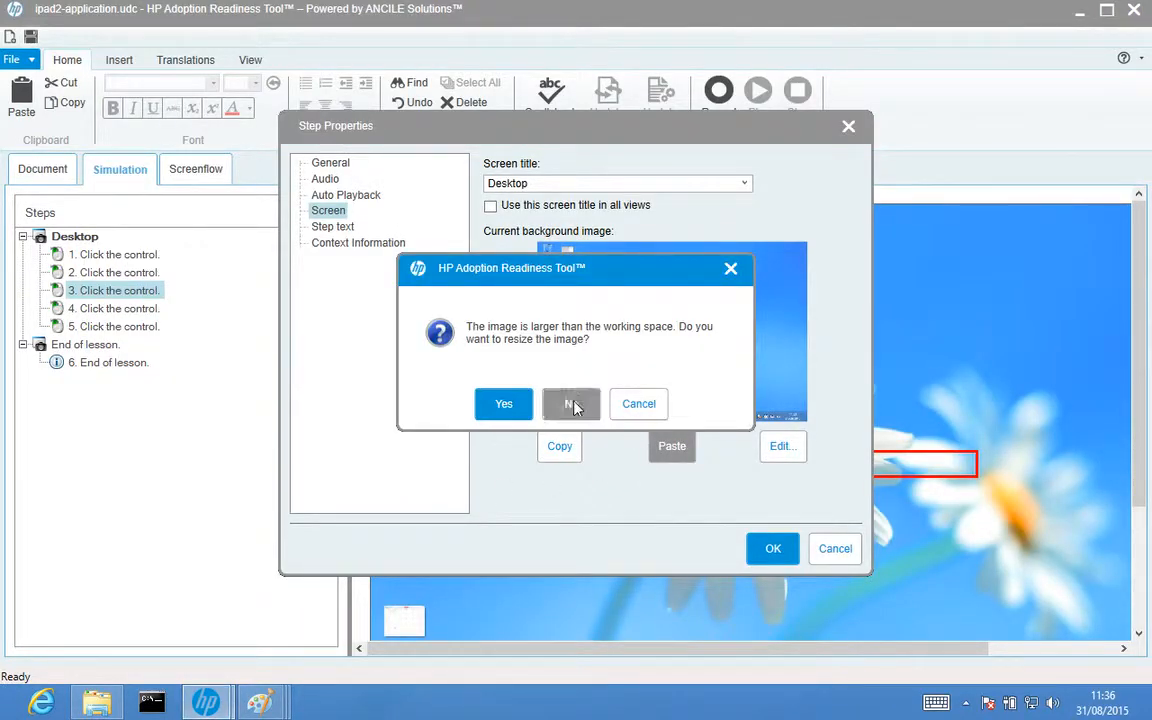
pyautogui.click(778, 574)
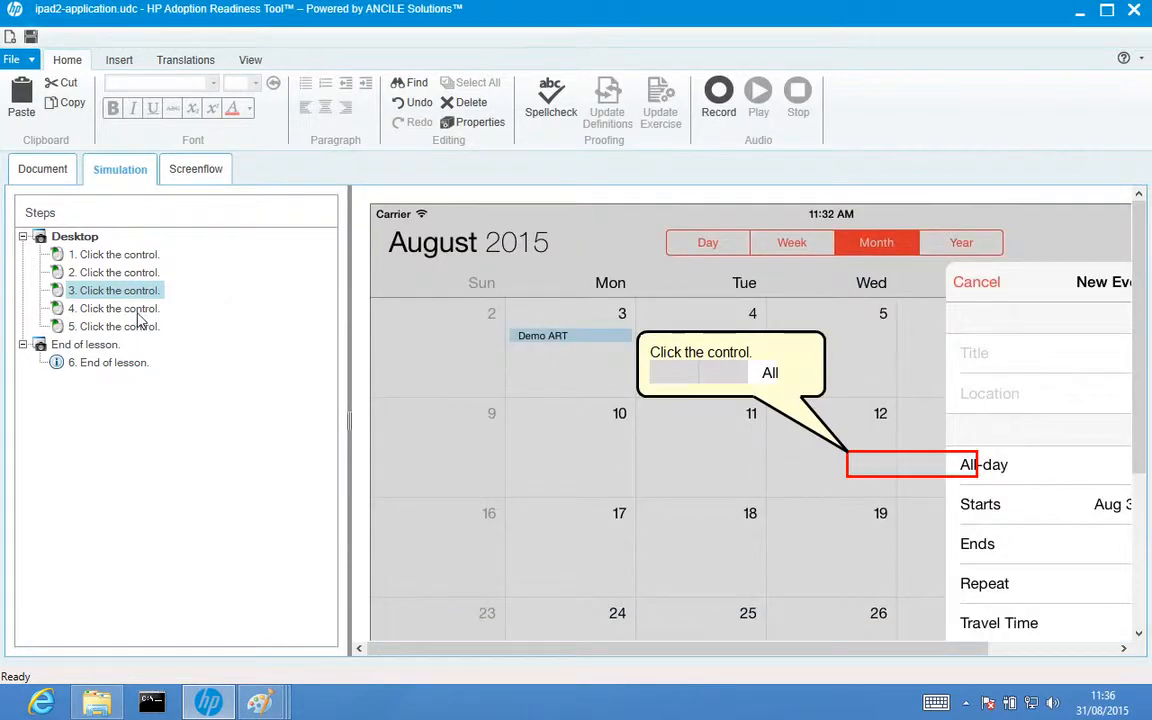
# Open the Screen properties of the fourth "Click the control." step
pyautogui.click(138, 310)
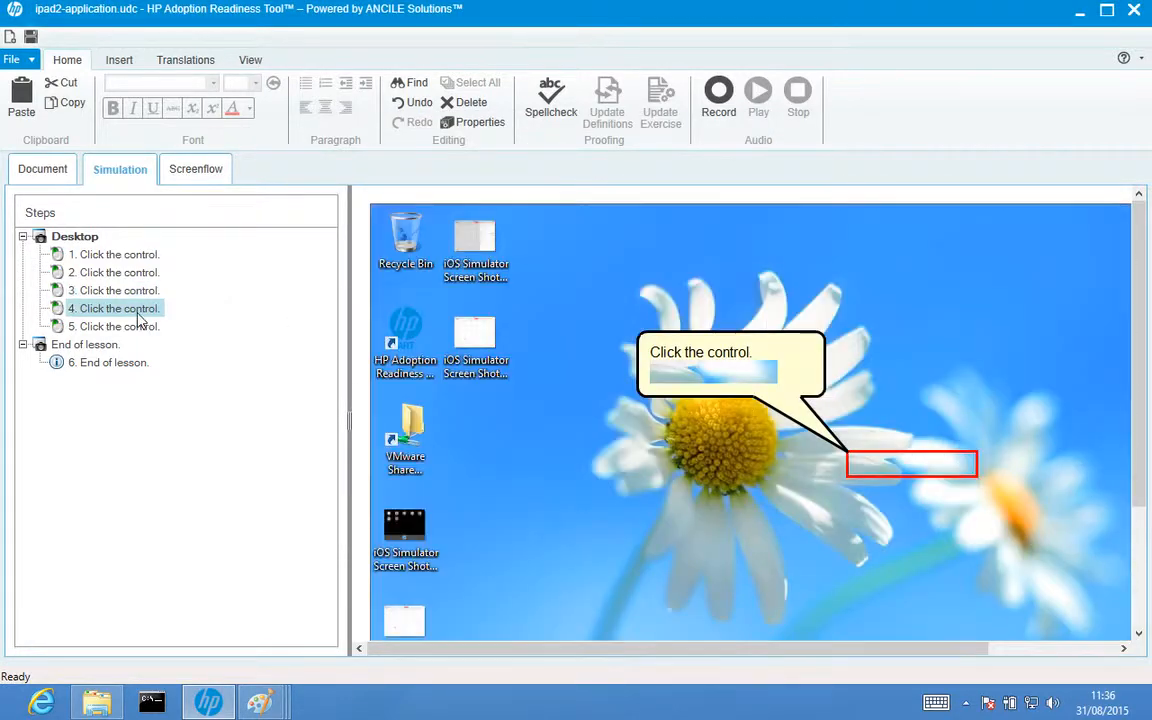
pyautogui.rightClick(156, 310)
pyautogui.click(205, 408)
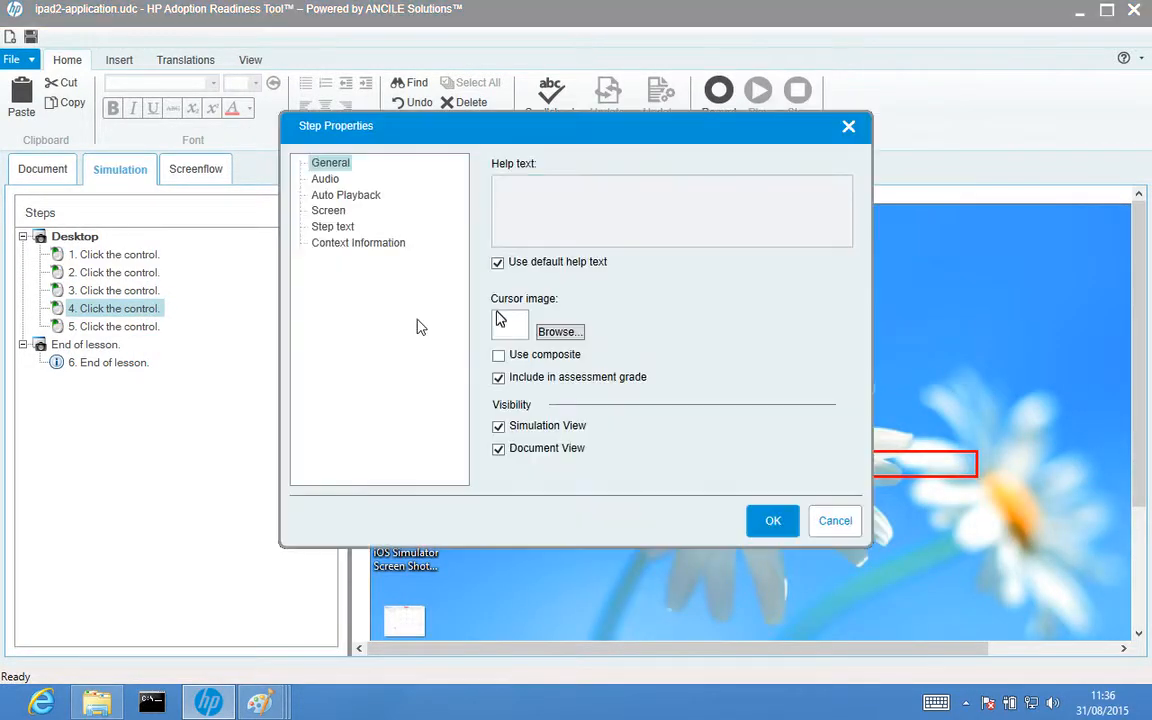
pyautogui.click(330, 211)
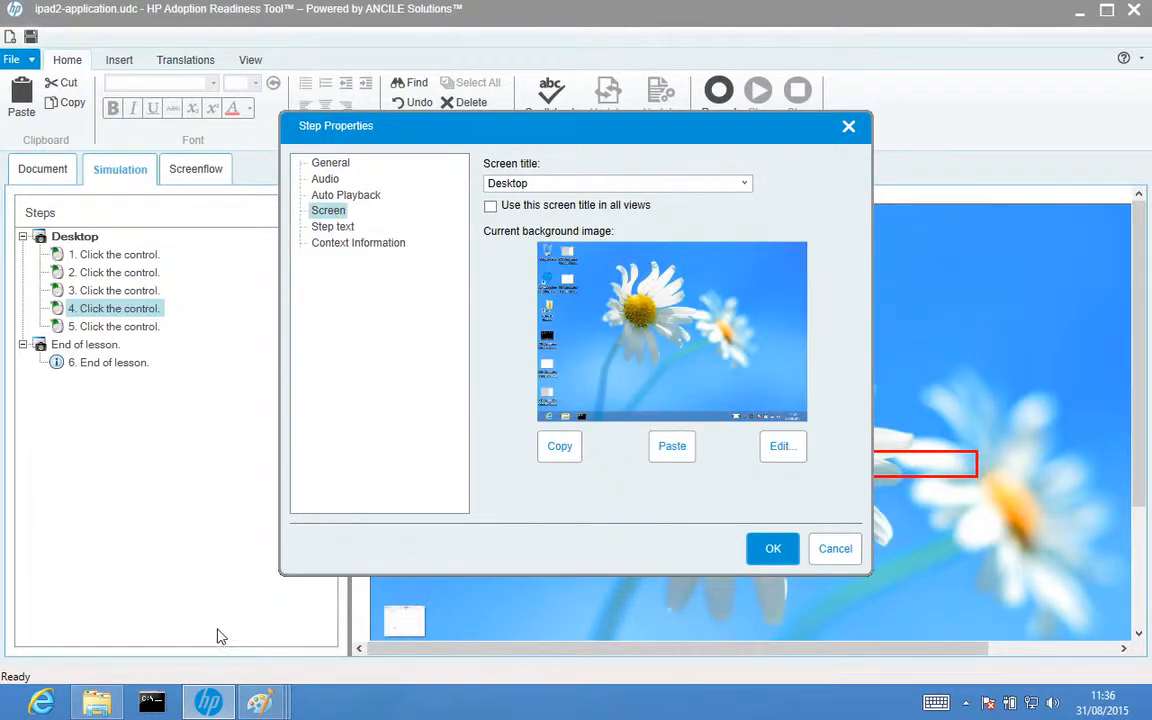
# Open the fourth screenshot, 11.32.40 am, from the shared Desktop folder in Paint and copy the entire image
pyautogui.click(116, 710)
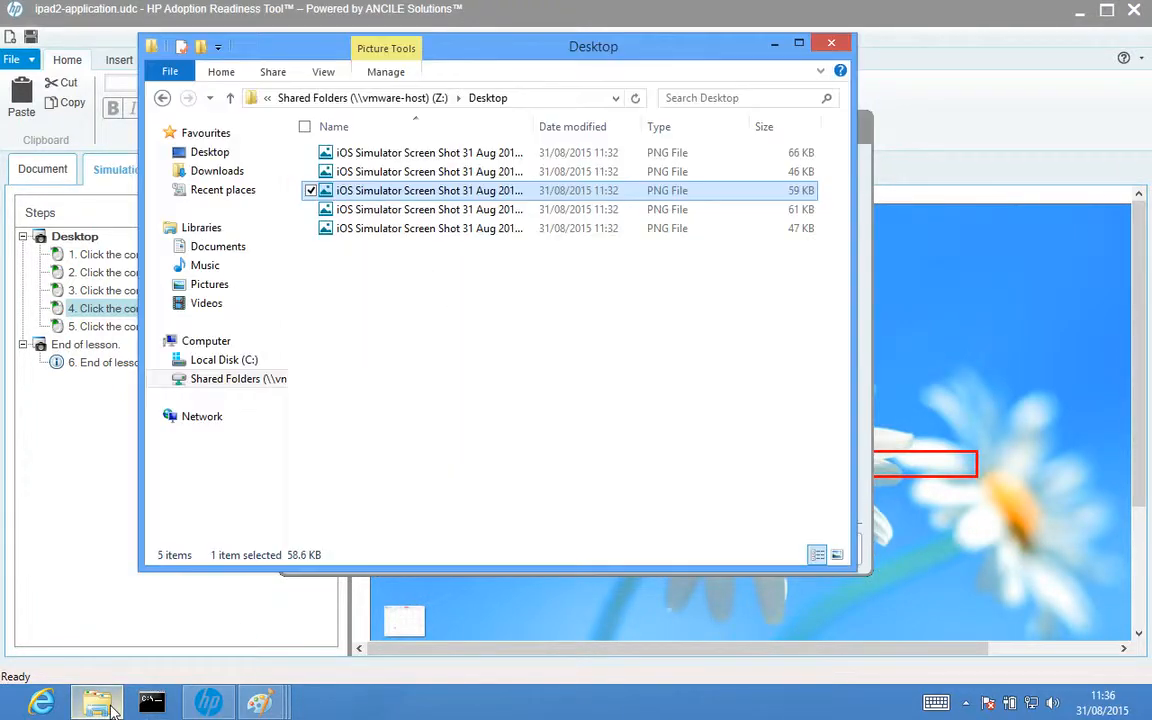
pyautogui.rightClick(362, 218)
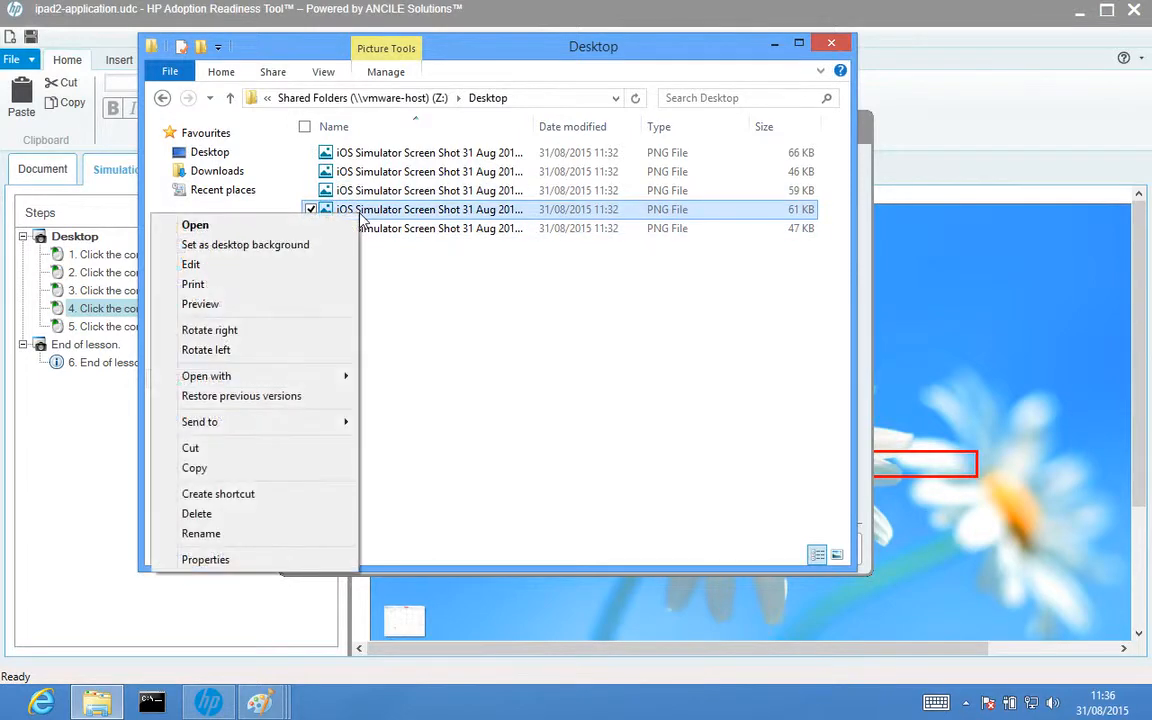
pyautogui.click(258, 268)
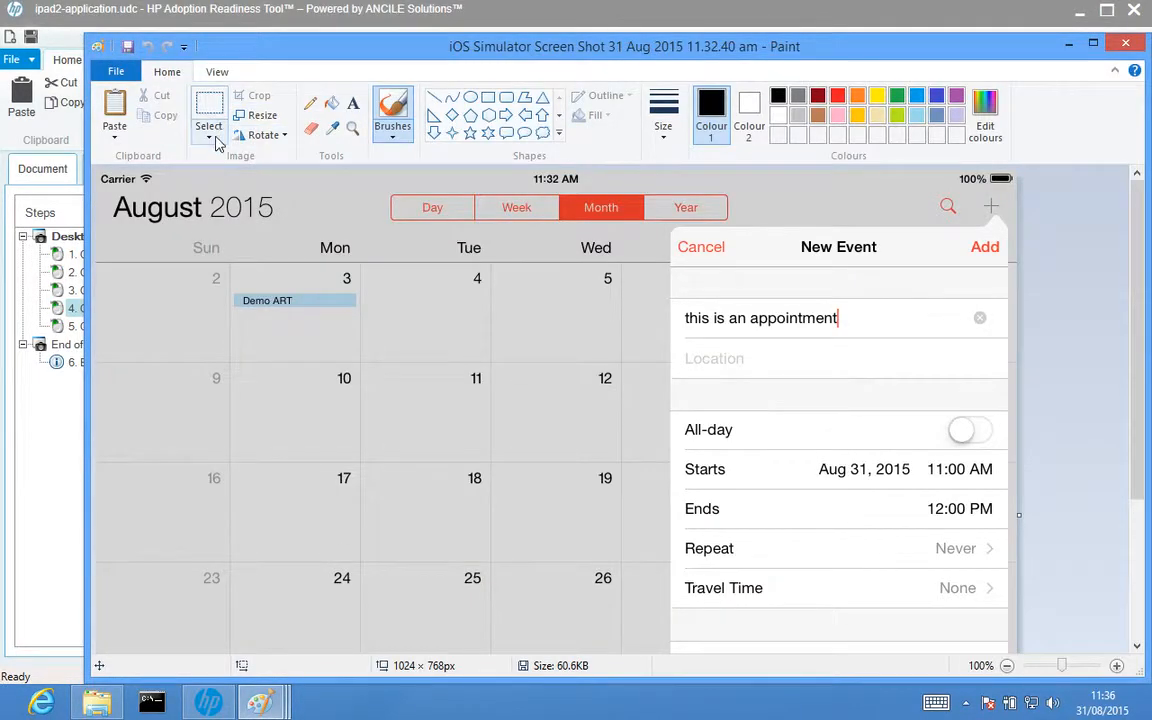
pyautogui.click(208, 132)
pyautogui.click(122, 239)
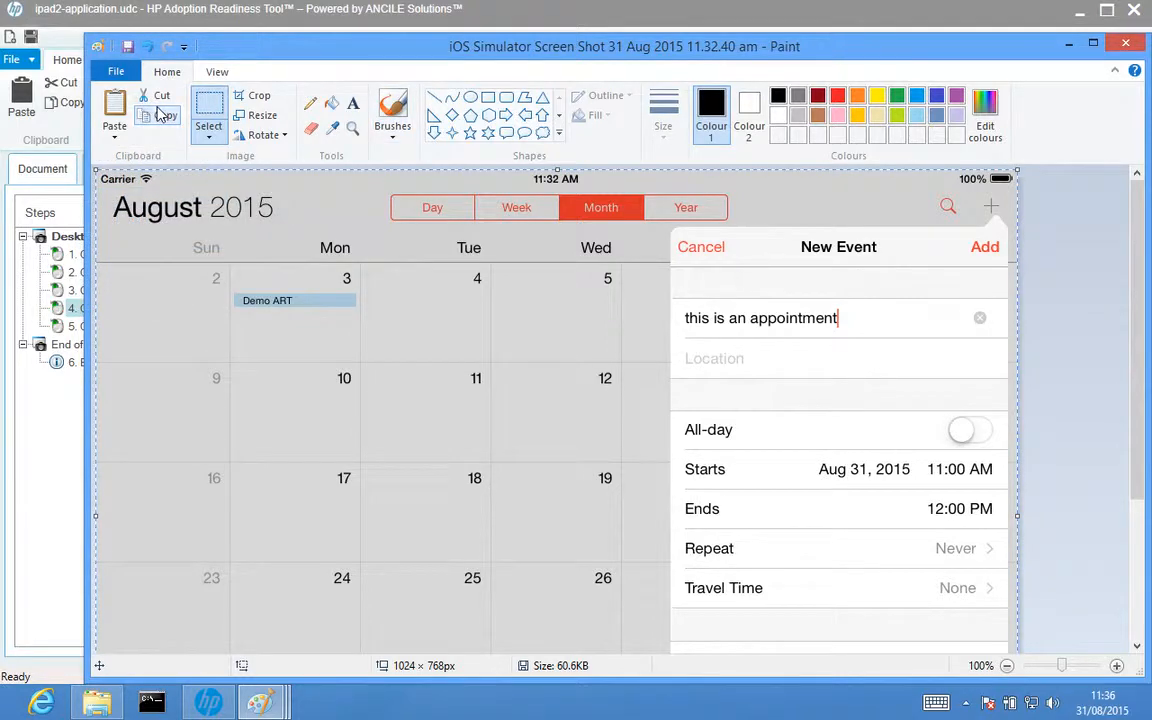
# Switch to HP Adoption Readiness Tool and paste the filled-in New Event image as step 4's background without resizing it
pyautogui.click(208, 702)
pyautogui.click(672, 446)
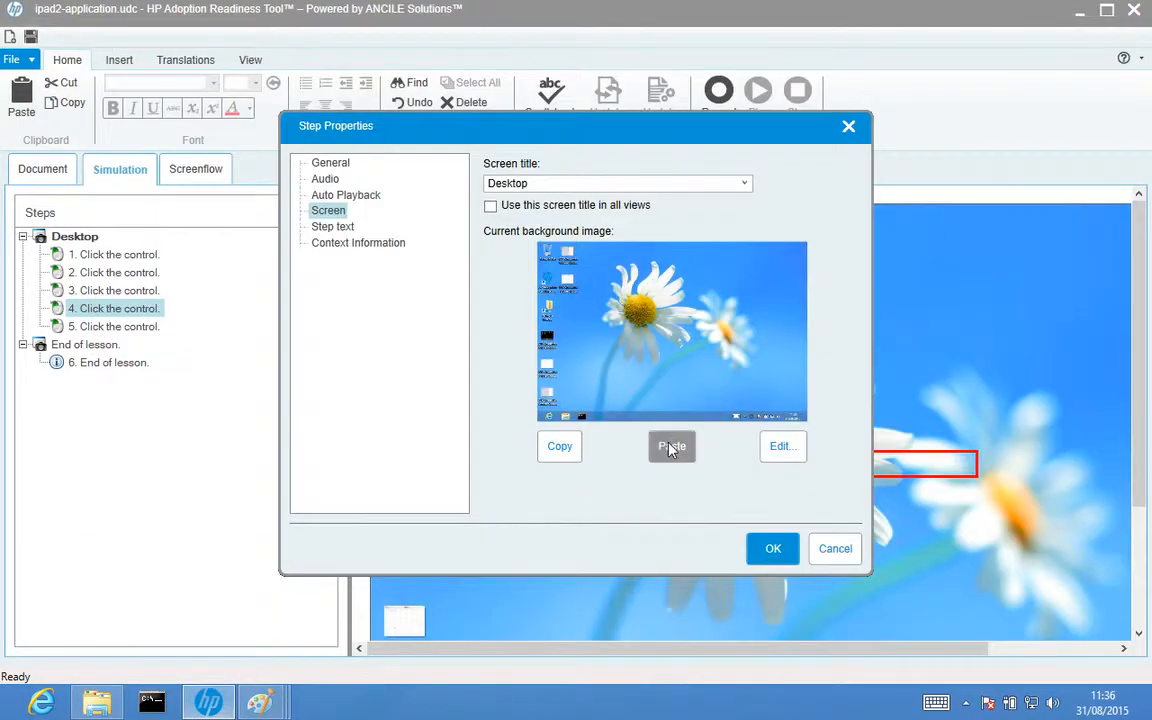
pyautogui.click(571, 404)
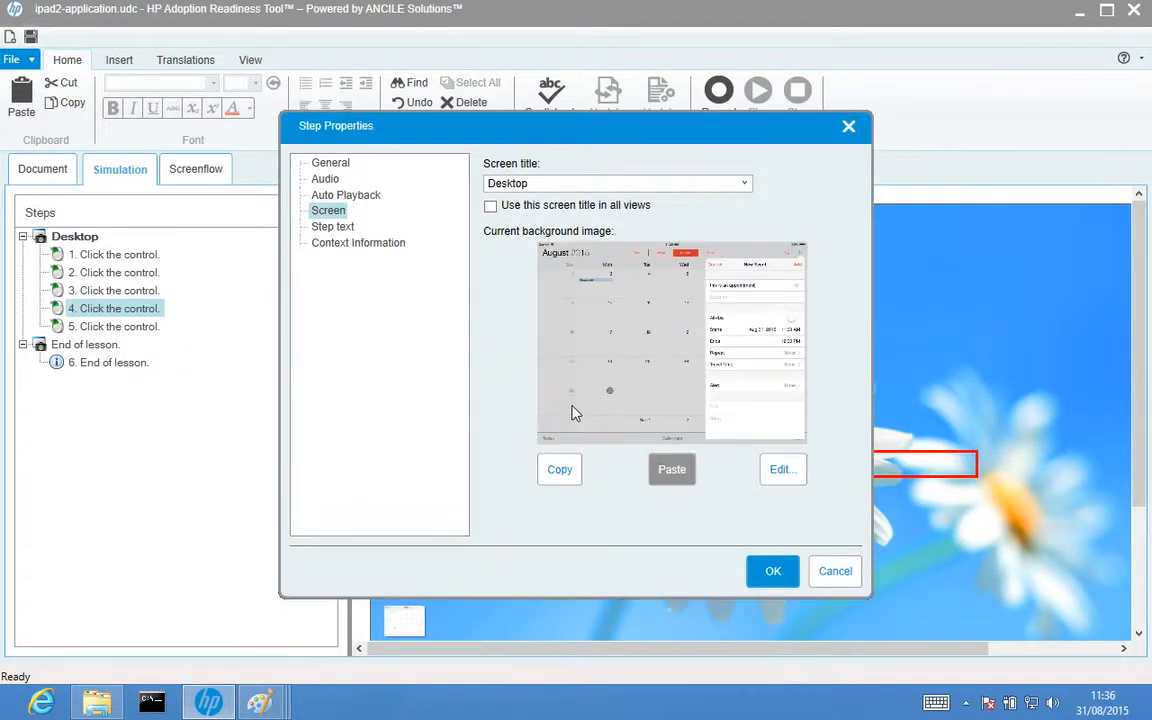
pyautogui.click(773, 571)
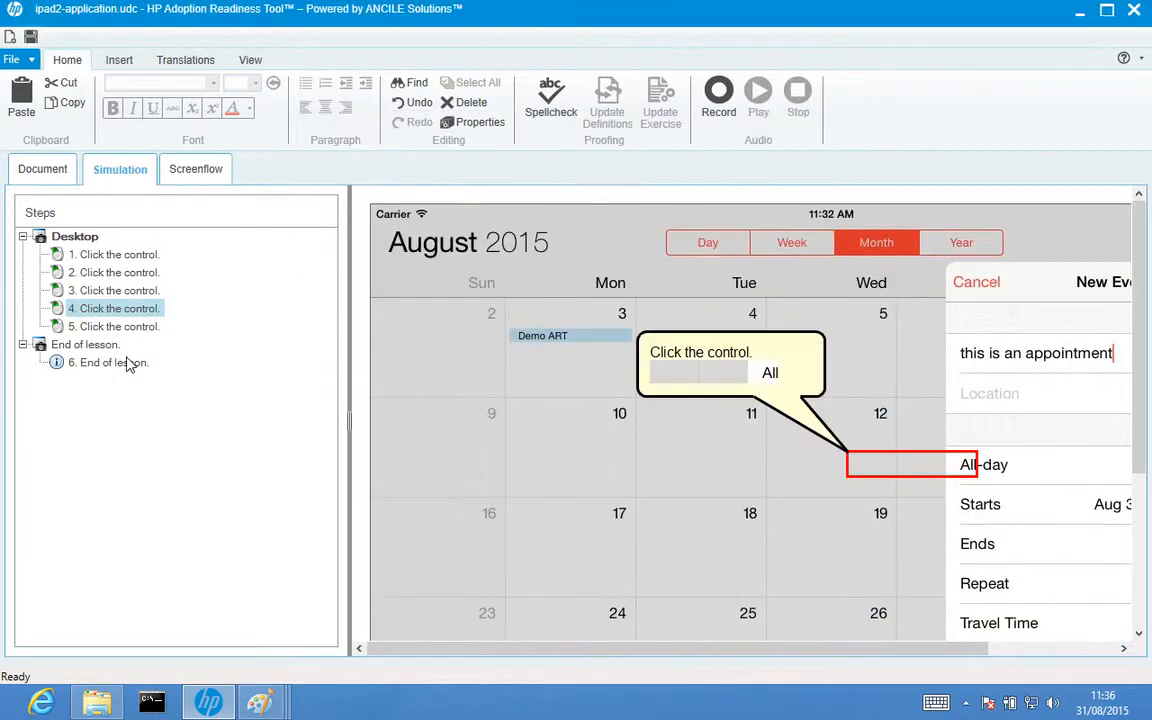
# Open the Screen properties of the fifth "Click the control." step
pyautogui.rightClick(106, 330)
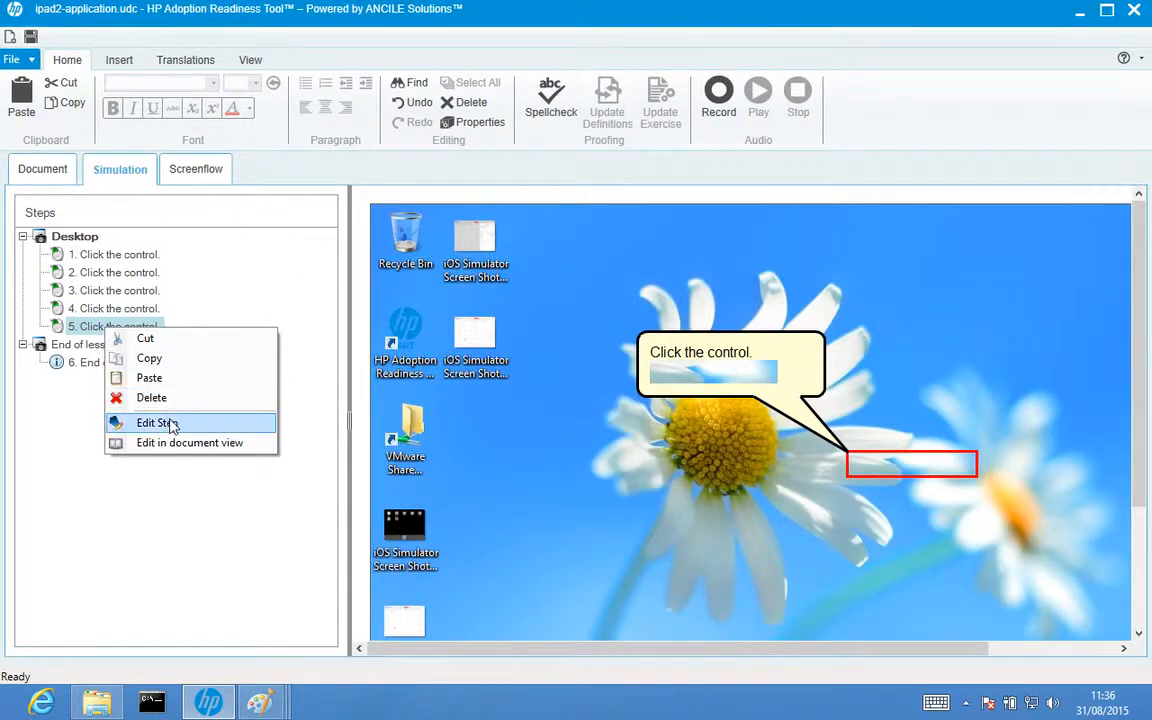
pyautogui.click(156, 384)
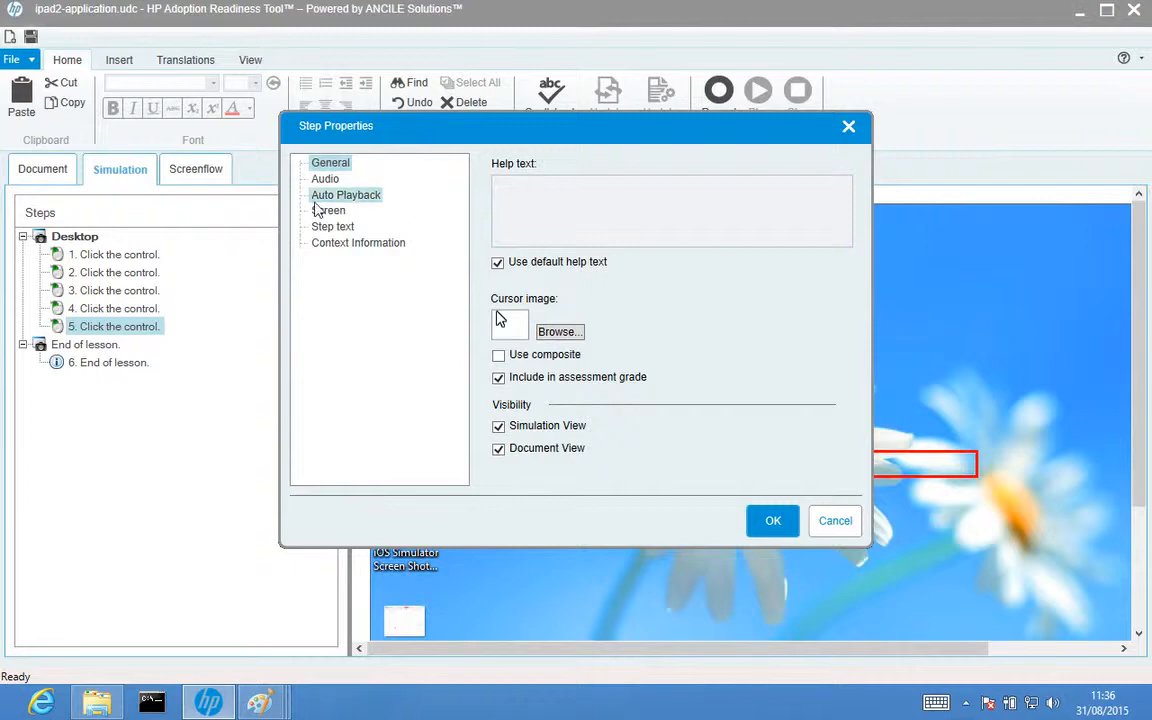
pyautogui.click(326, 212)
# Open the fifth screenshot, 11.32.57 am, from the shared Desktop folder in Paint and copy the entire image
pyautogui.click(99, 700)
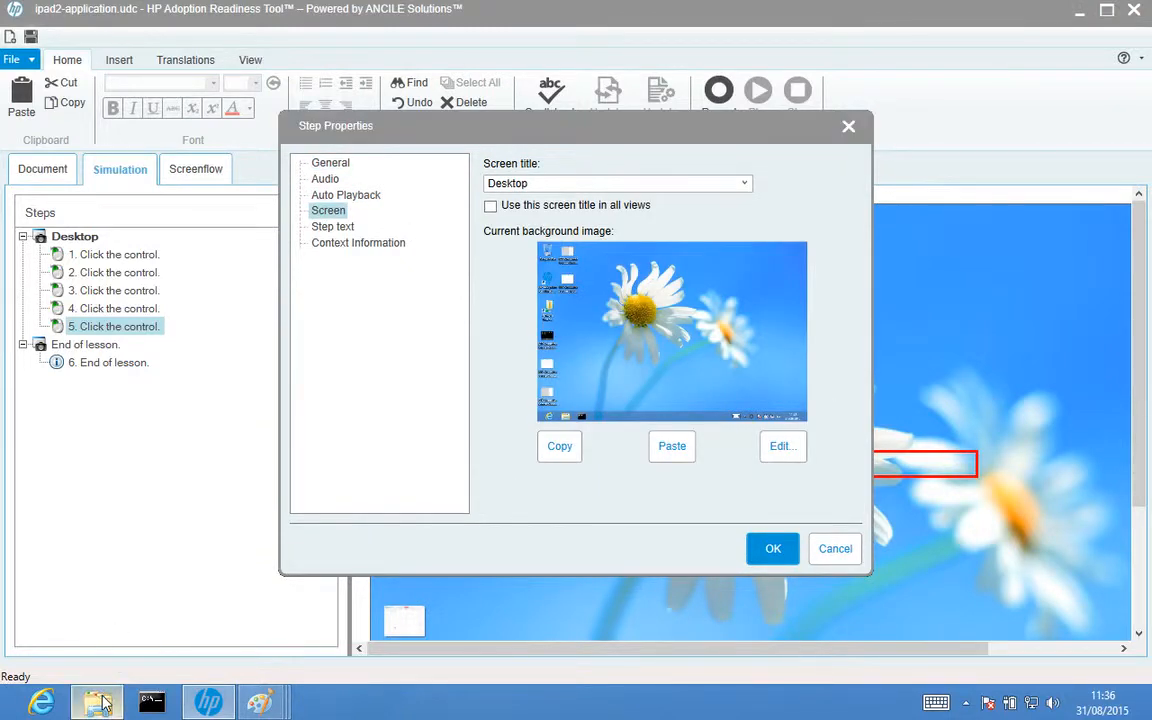
pyautogui.click(411, 229)
pyautogui.rightClick(410, 230)
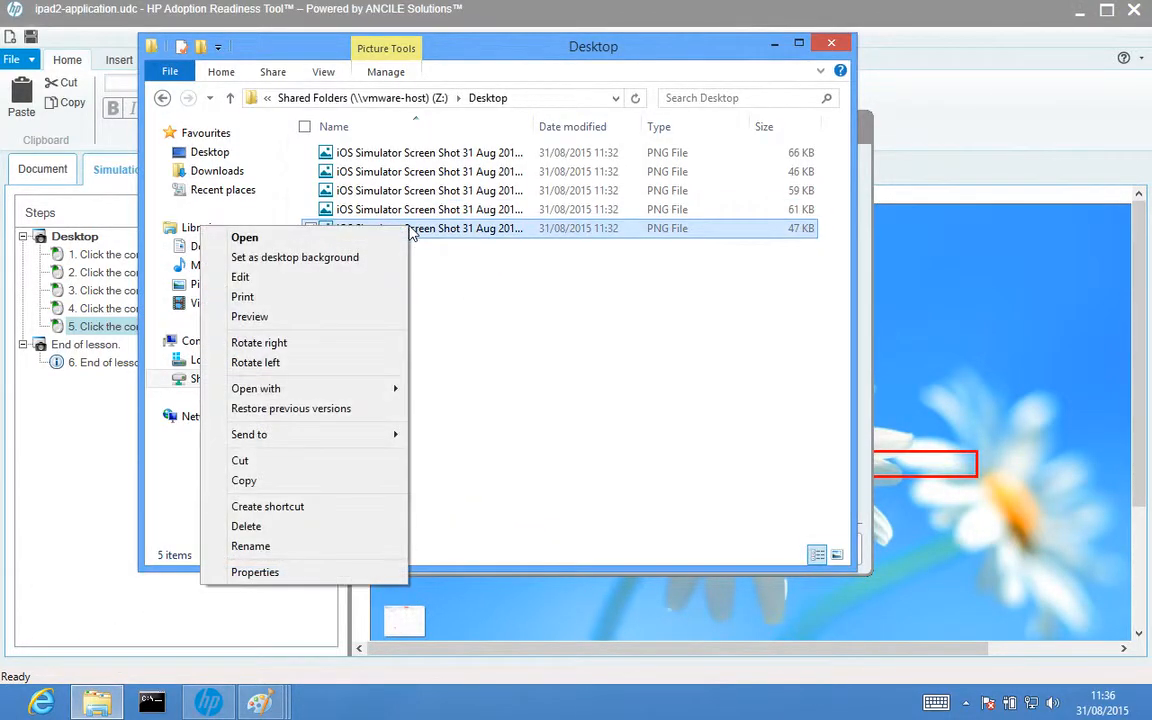
pyautogui.click(350, 279)
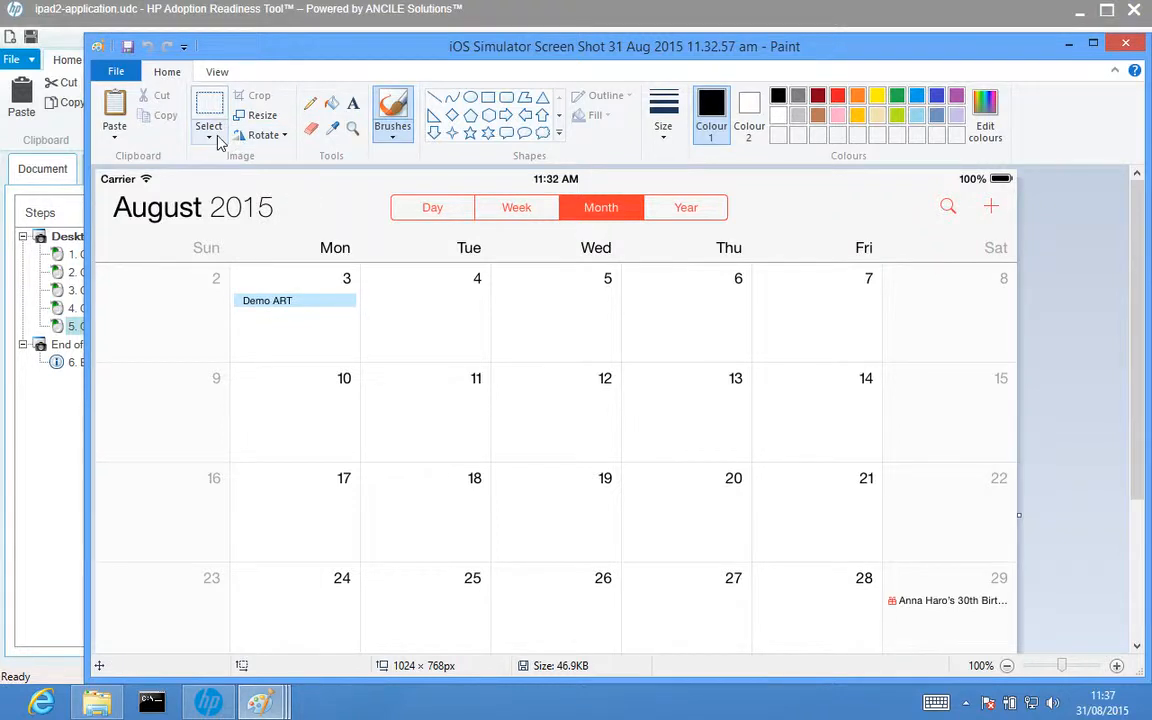
pyautogui.click(208, 130)
pyautogui.click(127, 240)
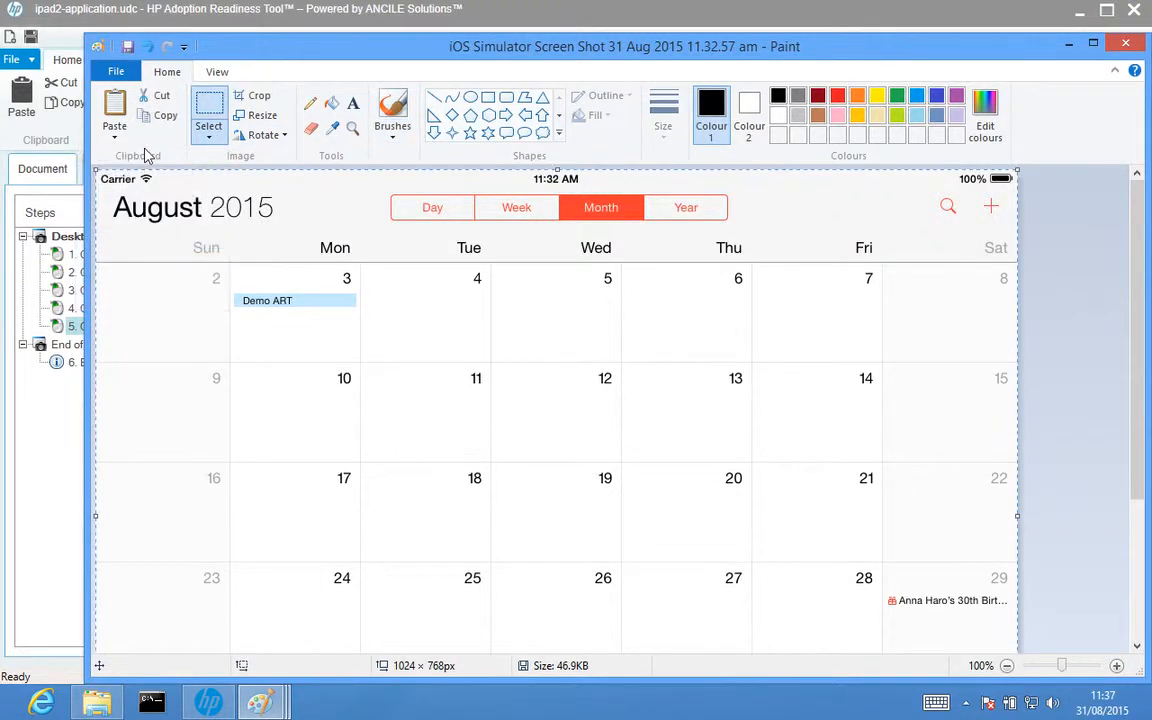
pyautogui.click(160, 117)
# Switch to HP Adoption Readiness Tool and paste the final calendar month image as step 5's background without resizing it
pyautogui.click(208, 703)
pyautogui.click(674, 446)
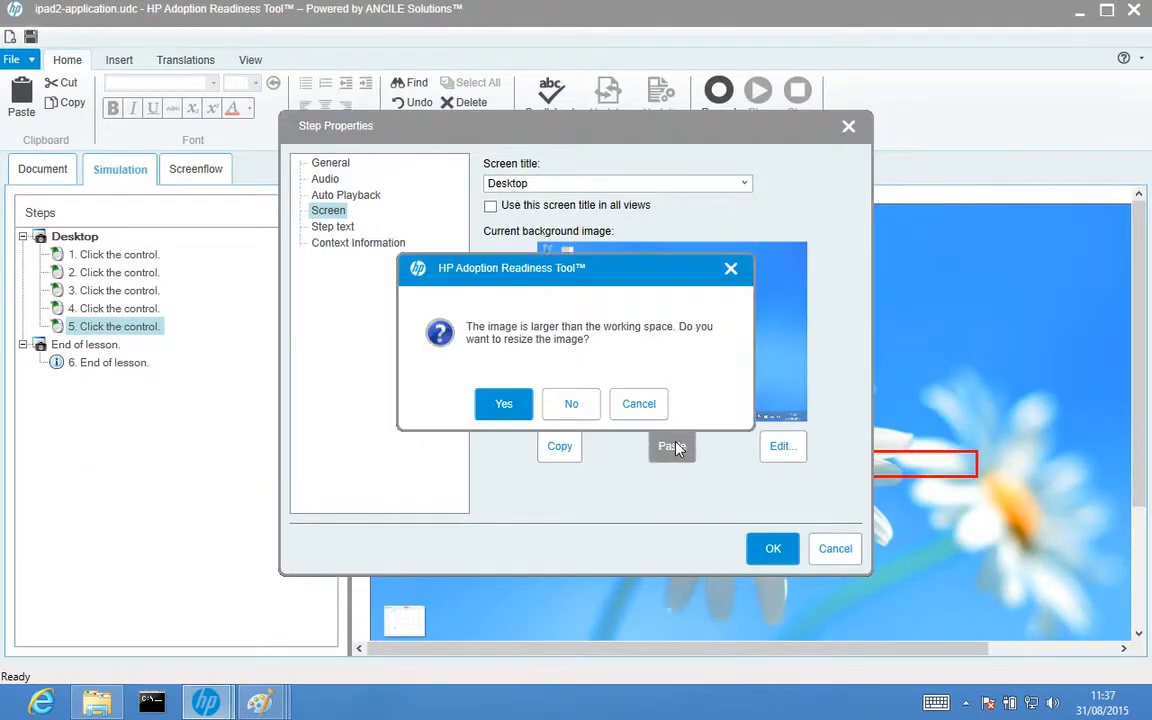
pyautogui.click(571, 404)
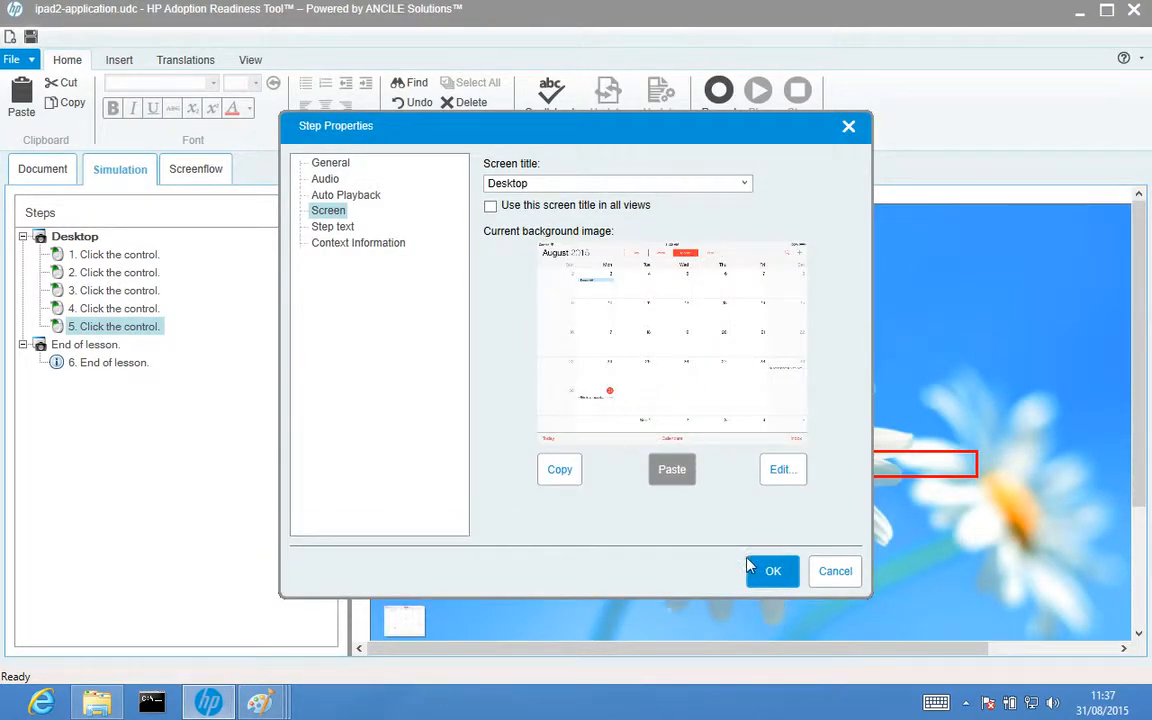
pyautogui.click(760, 569)
# Review the backgrounds of steps 1 to 5 in sequence and return to step 1
pyautogui.click(116, 255)
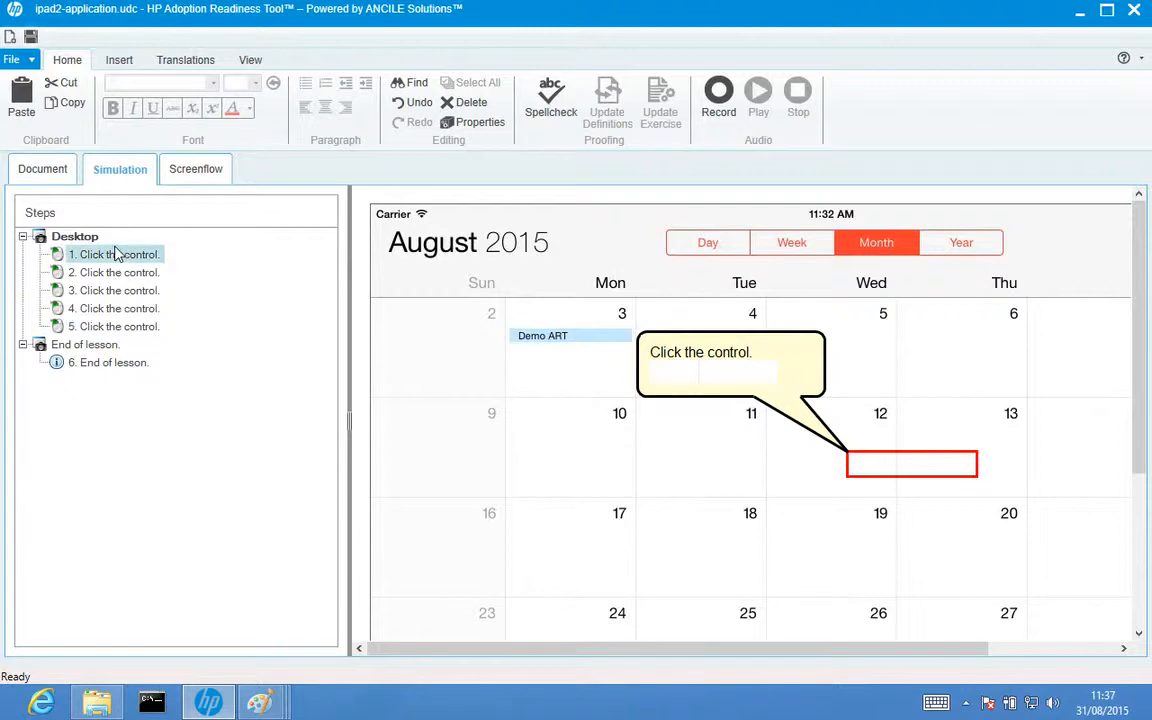
pyautogui.press('Down')
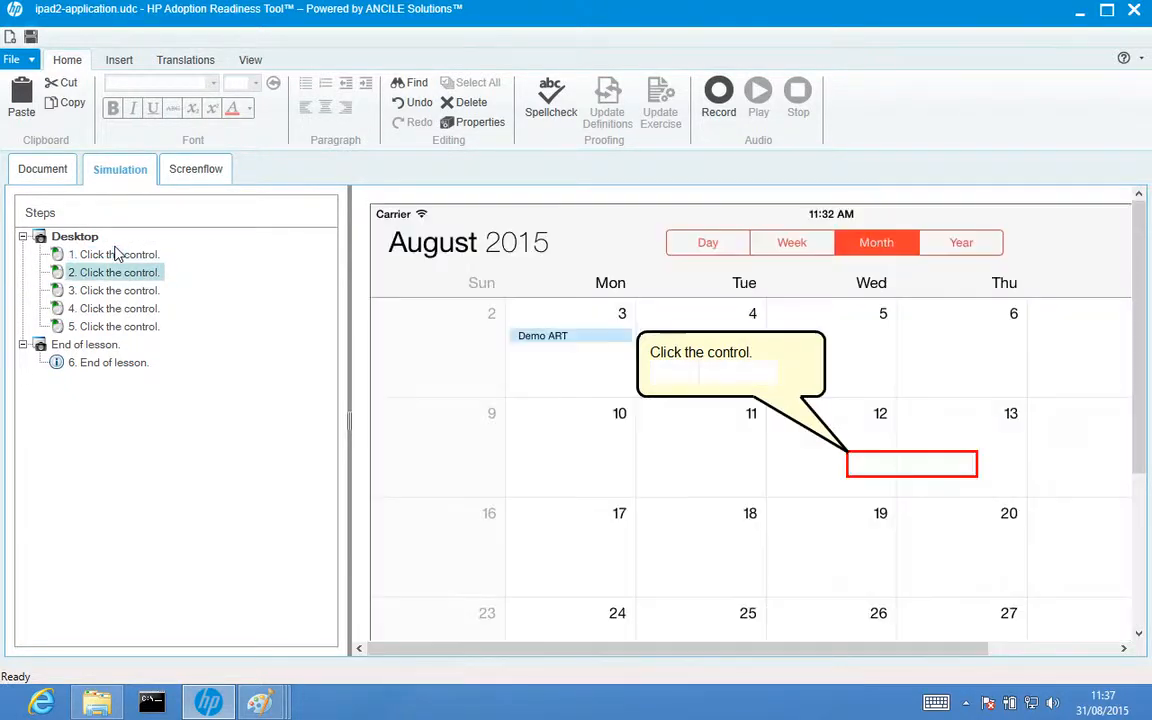
pyautogui.press('Down')
pyautogui.press('Down')
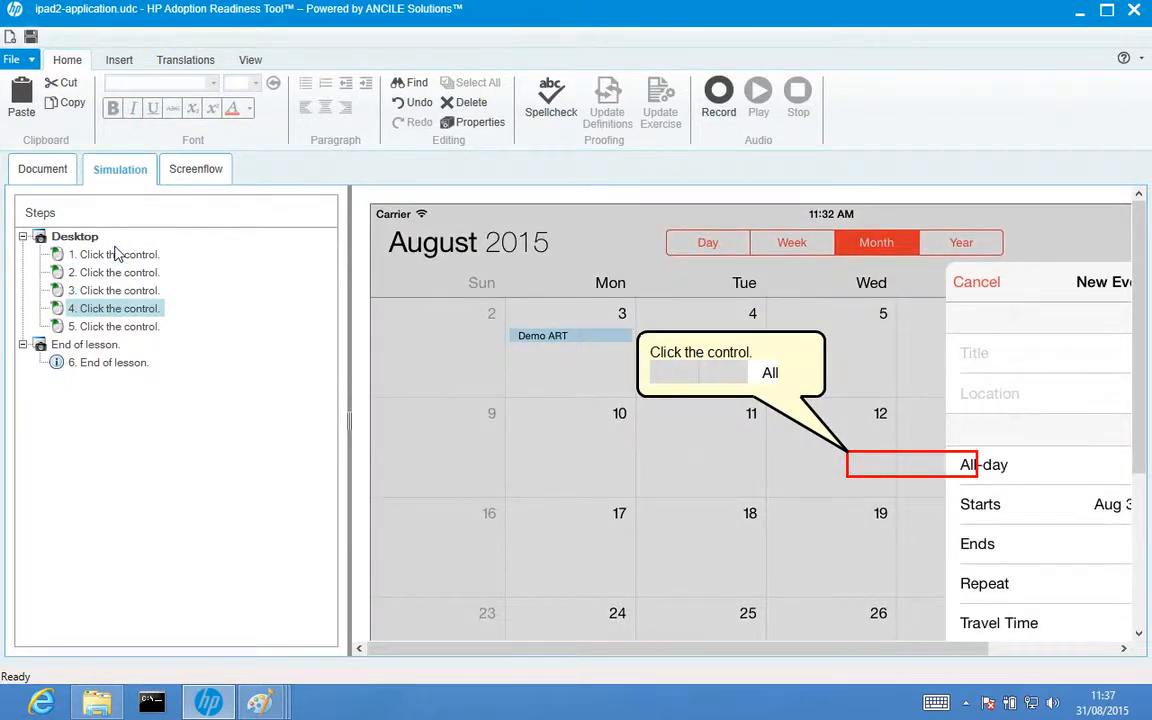
pyautogui.press('Down')
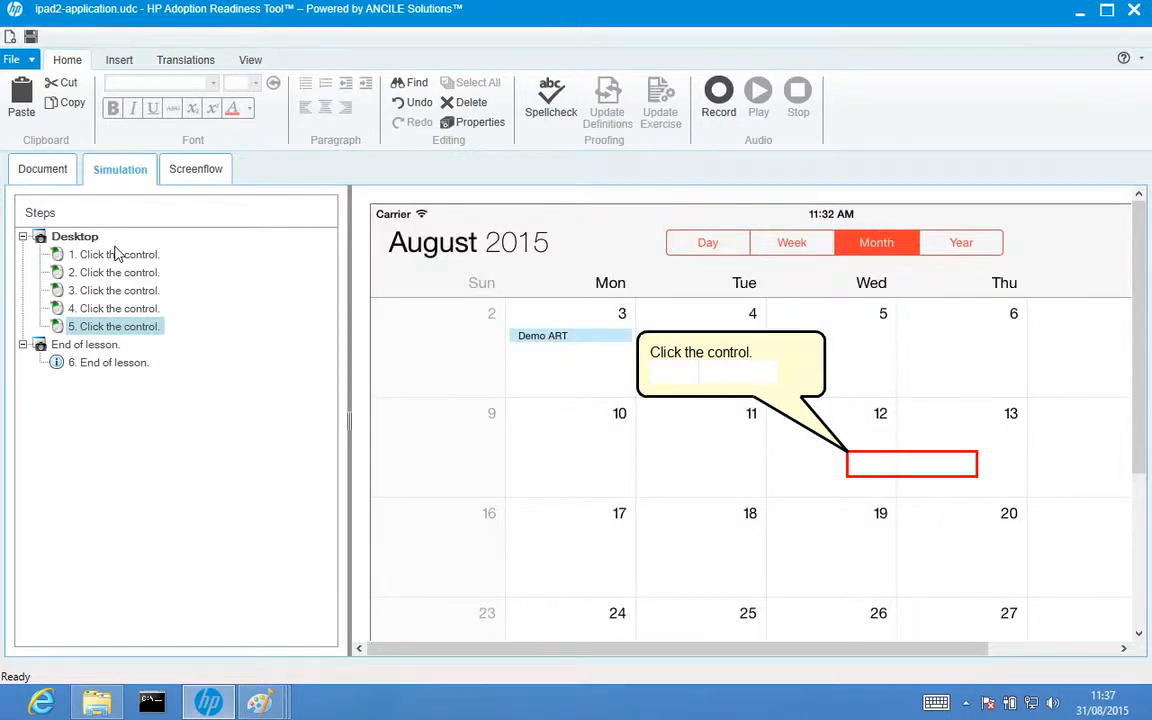
pyautogui.press('Up')
pyautogui.press('Up')
pyautogui.press('Up')
pyautogui.press('Up')
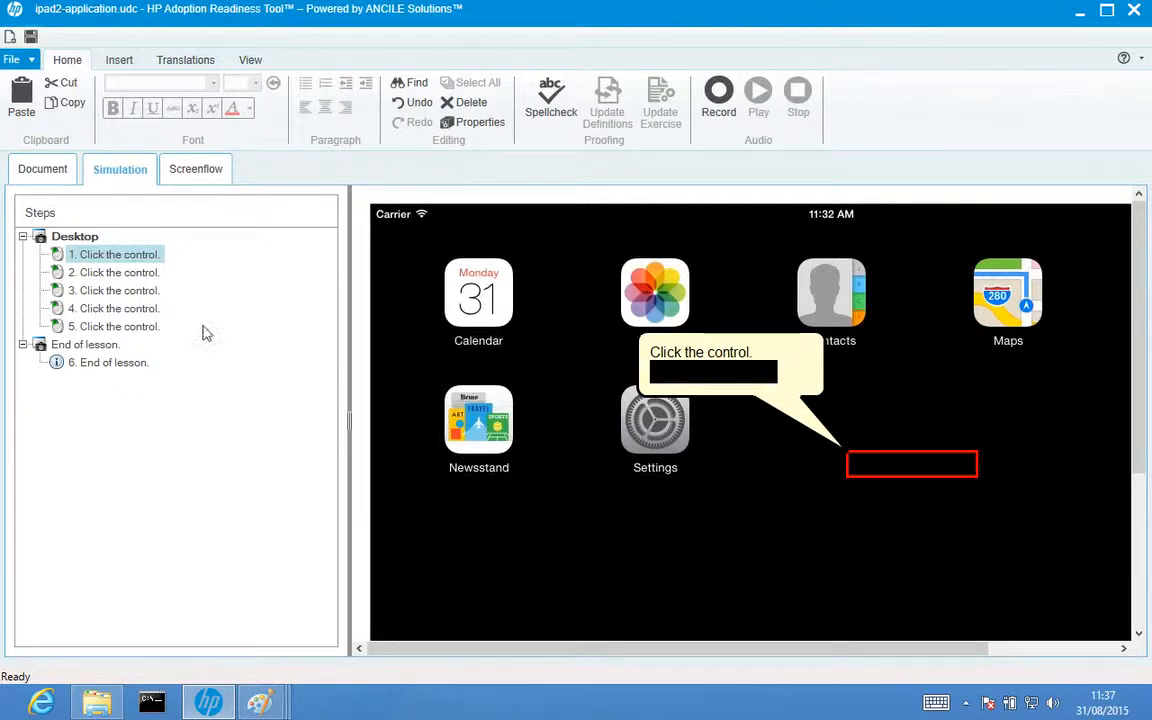
# Fit step 1's red highlight box around the Calendar icon and its label, and move the callout beside it
pyautogui.moveTo(890, 464); pyautogui.dragTo(471, 364)
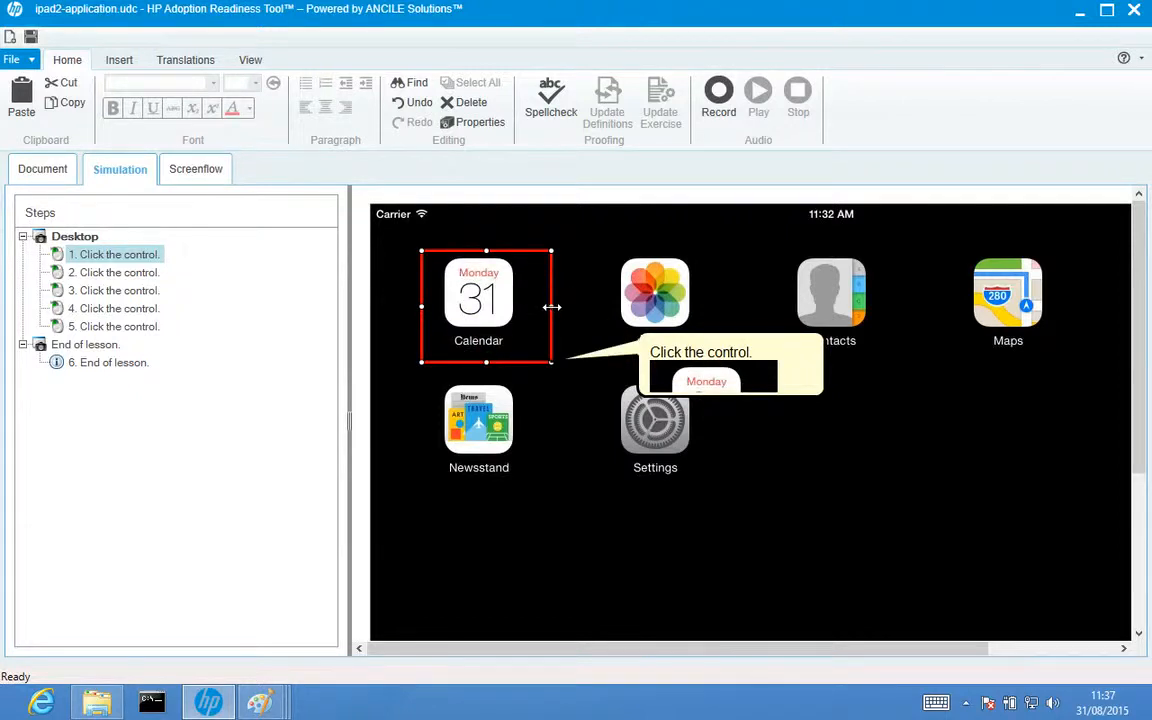
pyautogui.moveTo(551, 307); pyautogui.dragTo(527, 308)
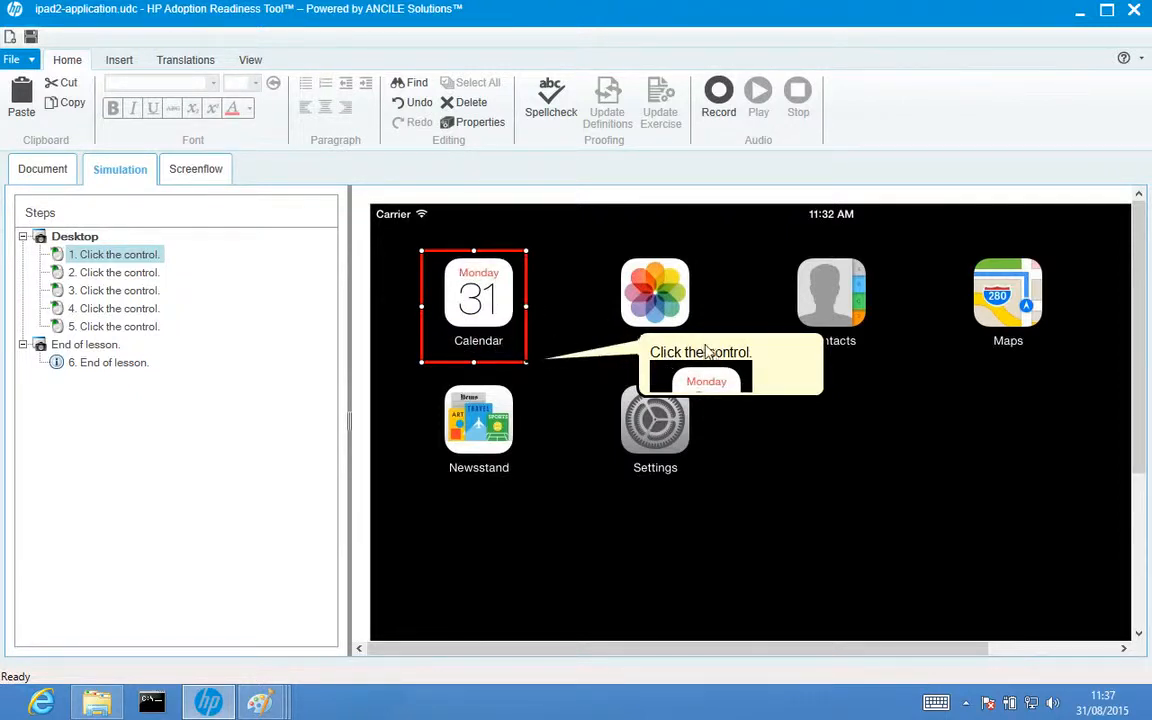
pyautogui.moveTo(707, 350); pyautogui.dragTo(620, 272)
# Replace step 1's callout text with "Touch the calendar icon" and select step 2
pyautogui.click(720, 268)
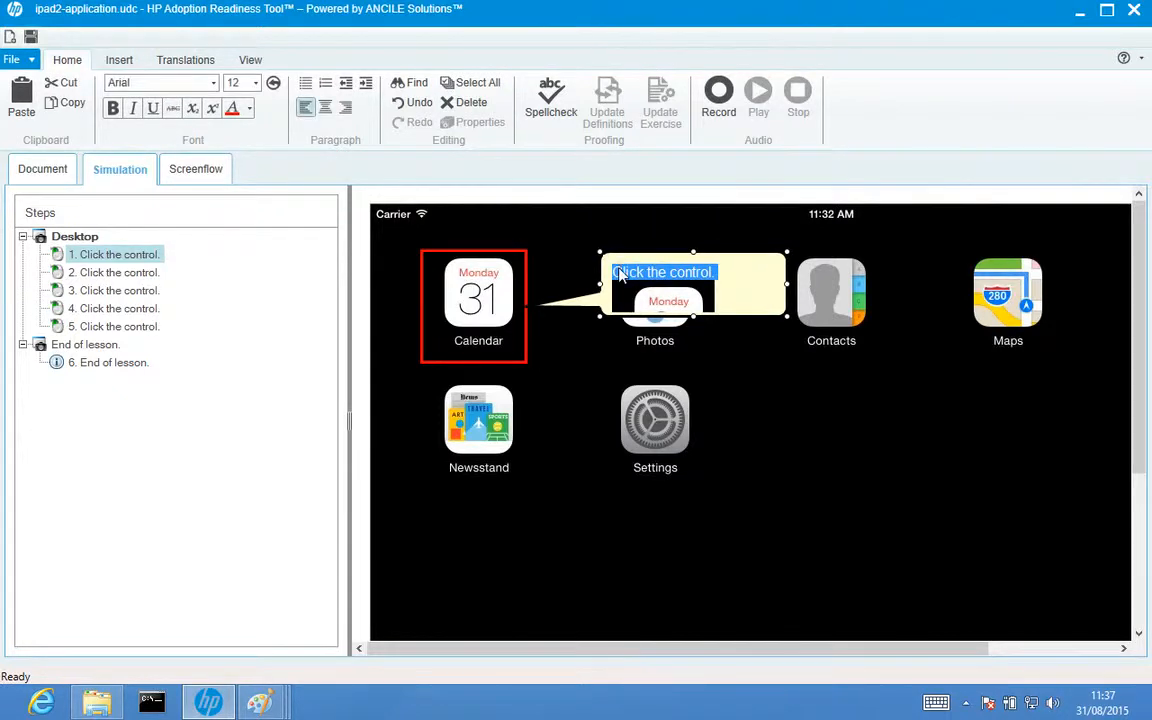
pyautogui.write('Touch the')
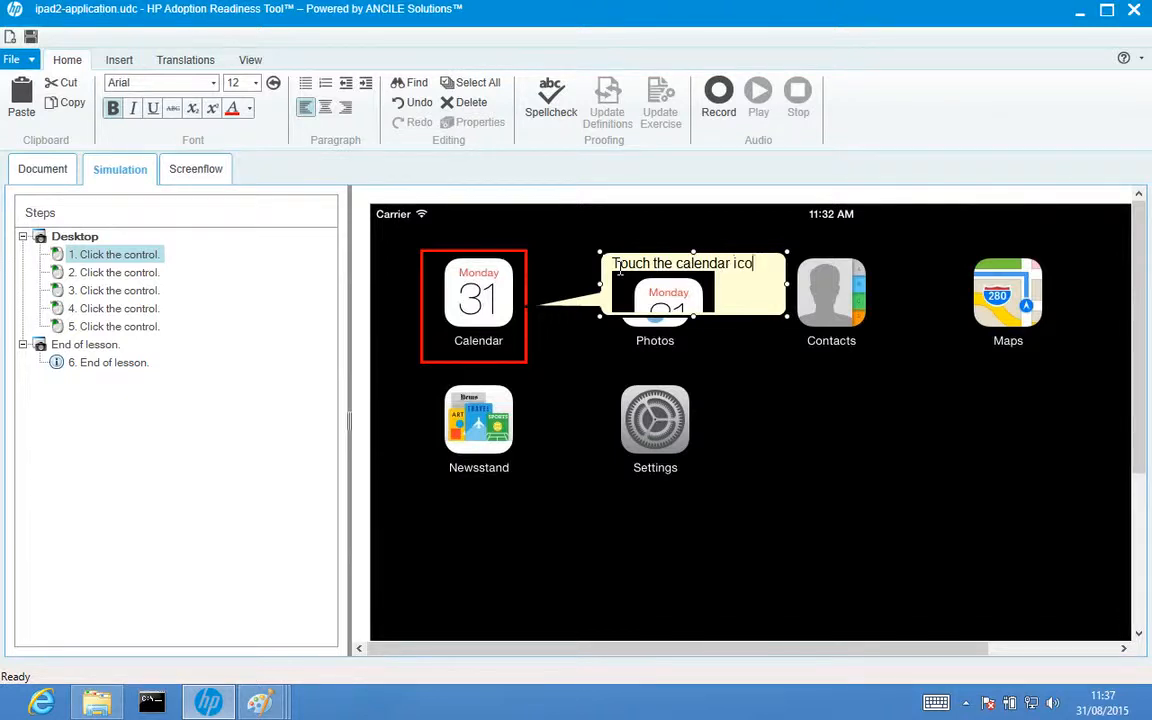
pyautogui.click(128, 281)
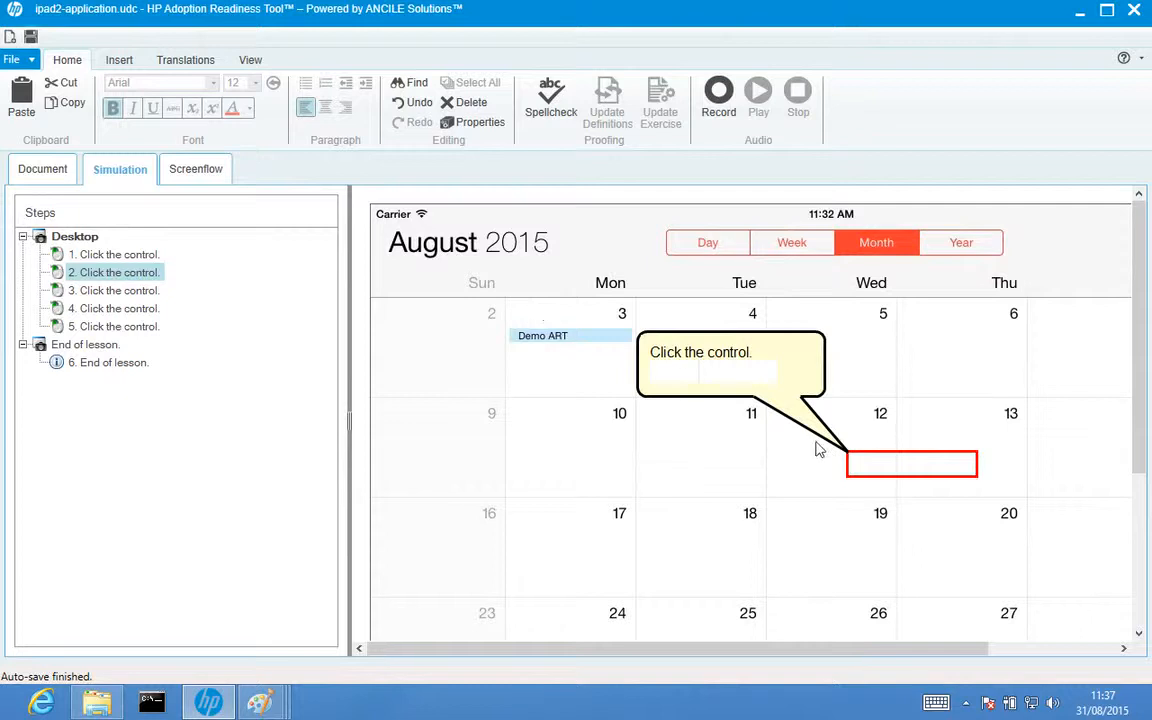
# Fit step 2's red highlight box around the plus icon and move the callout just below it
pyautogui.click(1011, 650)
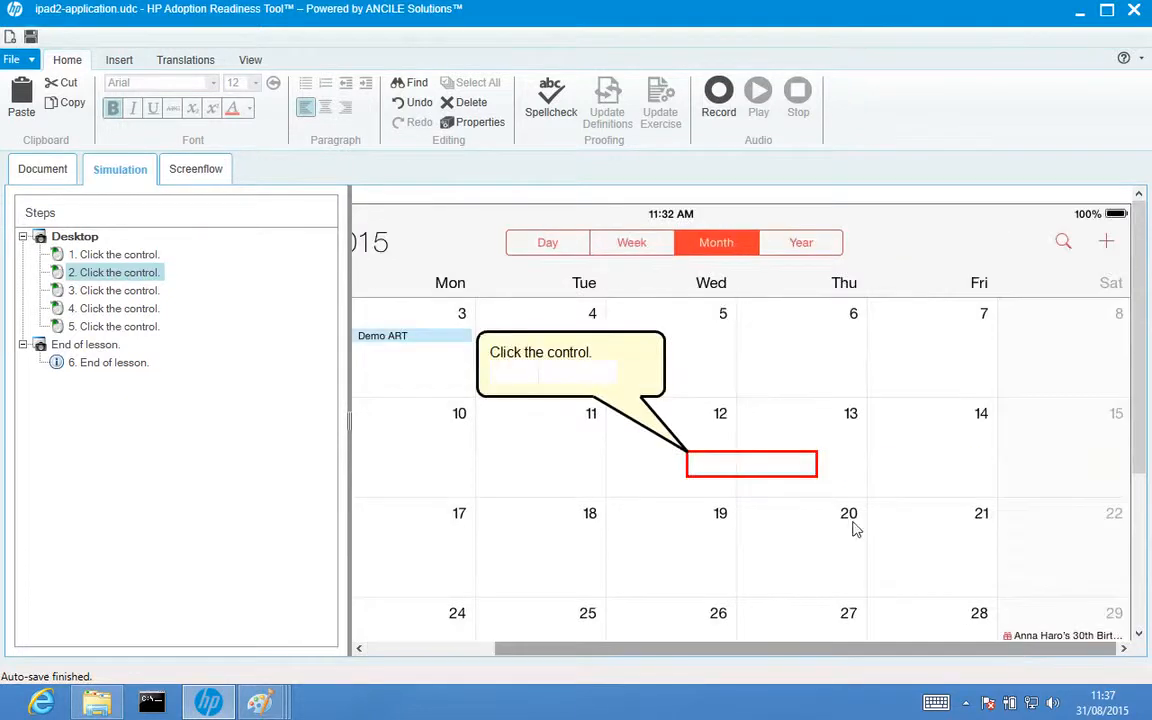
pyautogui.moveTo(761, 473); pyautogui.dragTo(1097, 242)
pyautogui.moveTo(648, 391); pyautogui.dragTo(985, 329)
# Replace step 2's callout text with "Touch the Plus (Add) button."
pyautogui.doubleClick(939, 318)
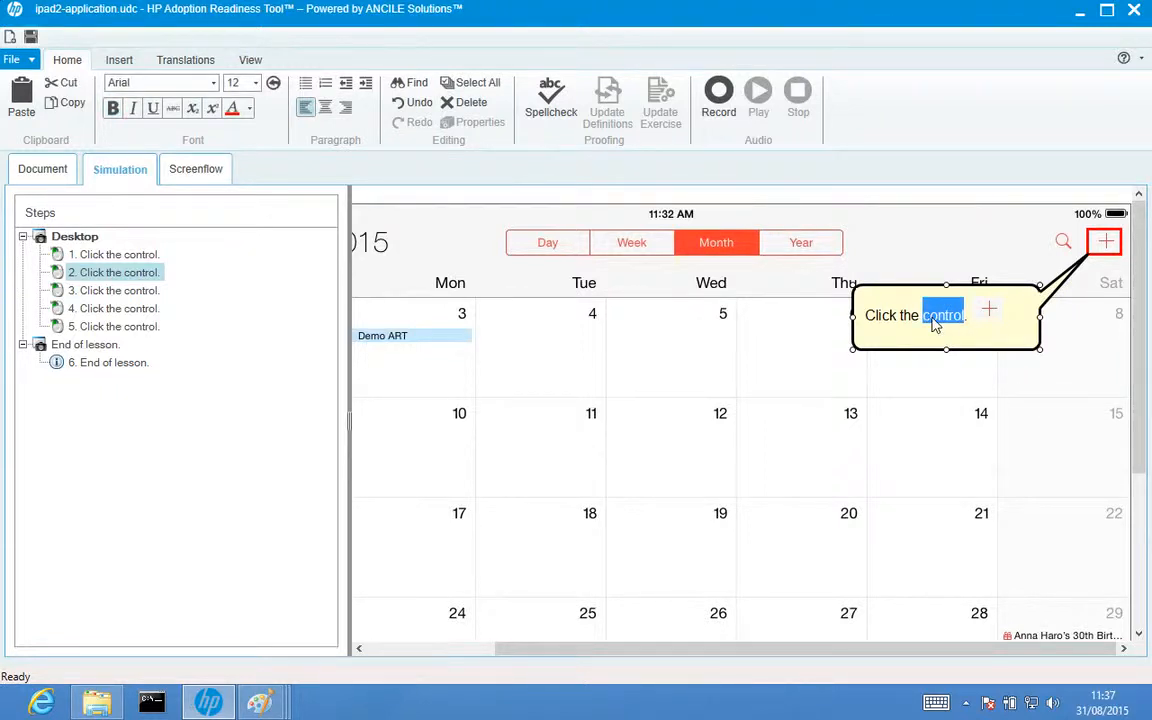
pyautogui.press('BackSpace')
pyautogui.press('BackSpace')
pyautogui.press('BackSpace')
pyautogui.press('BackSpace')
pyautogui.press('BackSpace')
pyautogui.press('BackSpace')
pyautogui.press('BackSpace')
pyautogui.press('BackSpace')
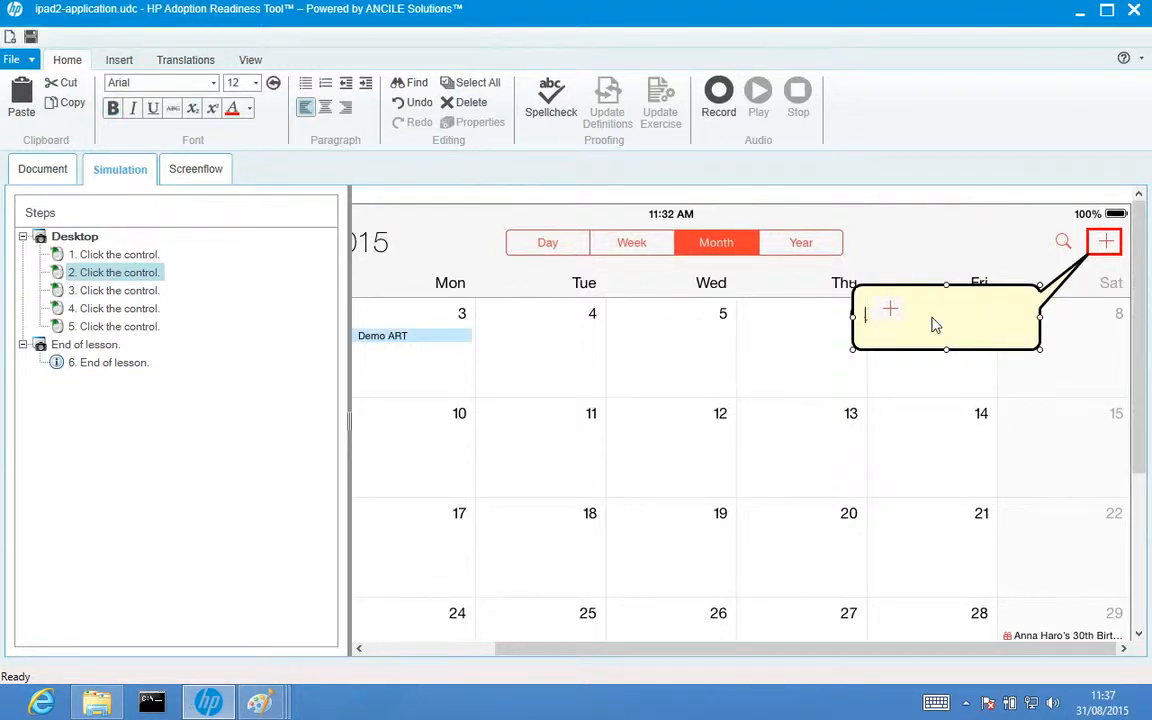
pyautogui.write('Touch t')
pyautogui.write('he Plus (Add) ')
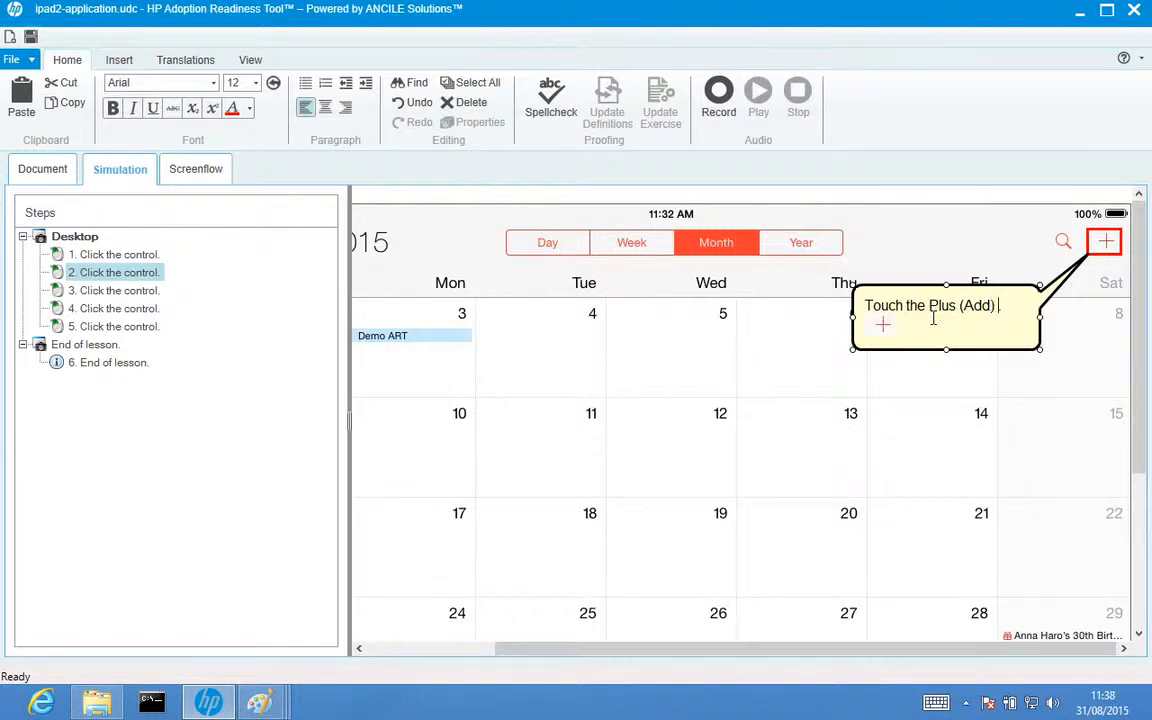
pyautogui.write('button.')
# Change step 3's action type to Edit and its control type to Text Box
pyautogui.click(82, 292)
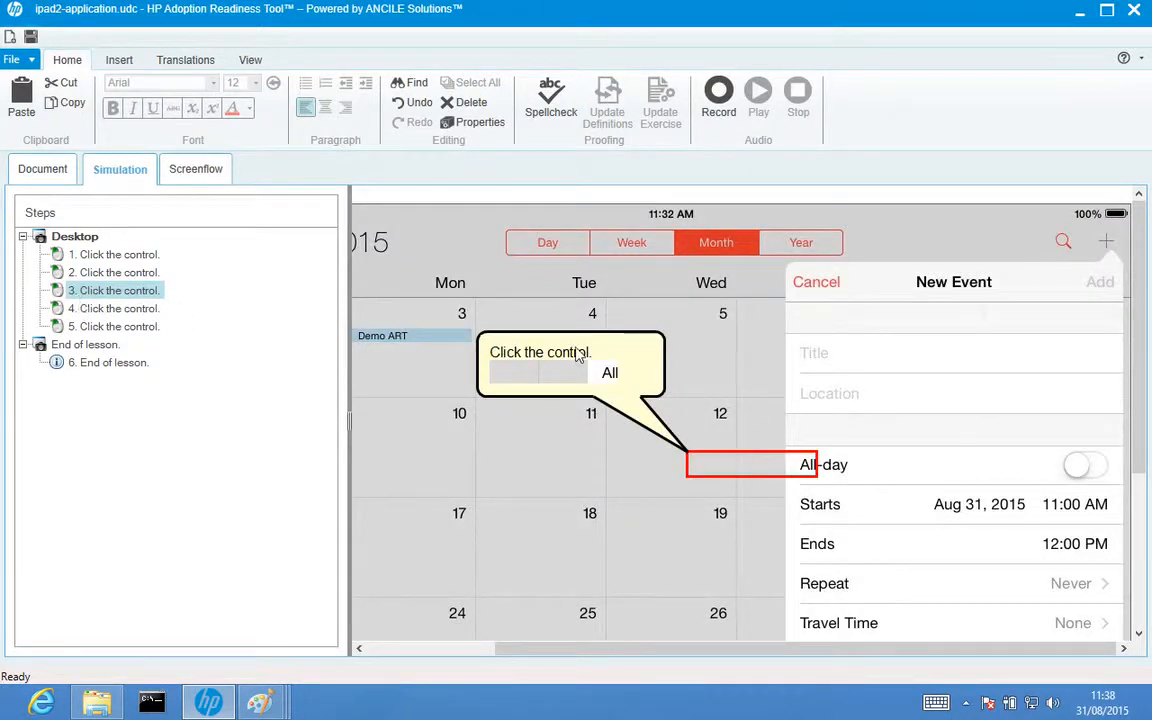
pyautogui.click(776, 466)
pyautogui.rightClick(753, 464)
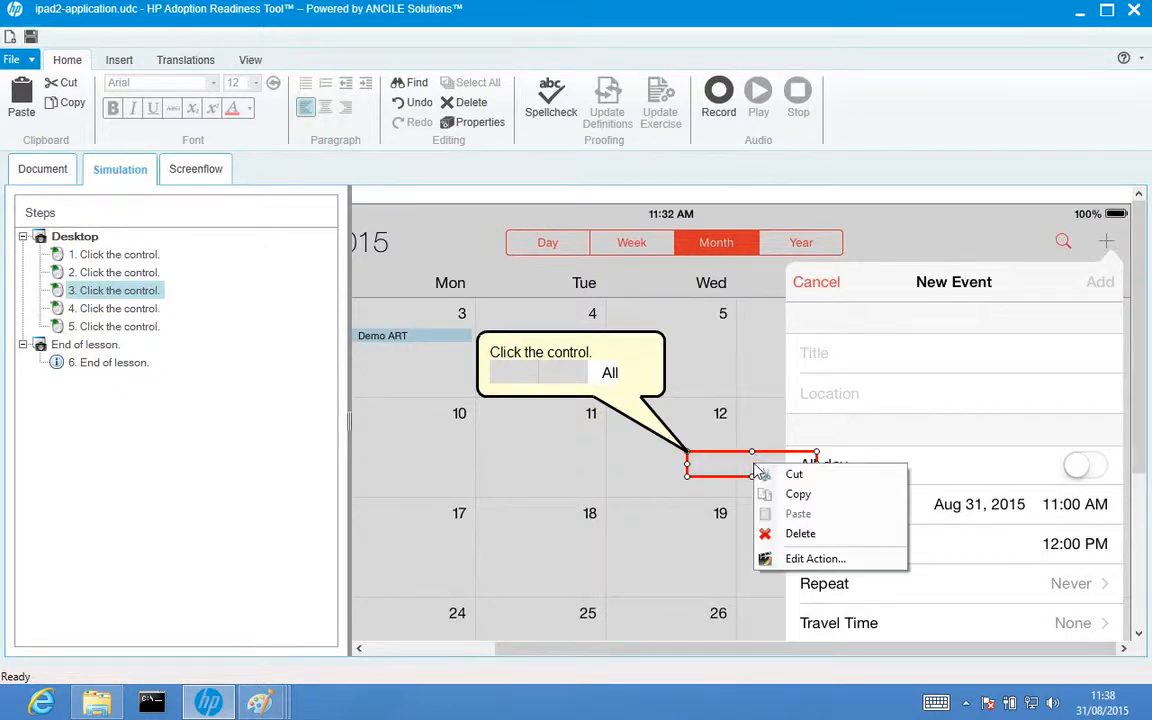
pyautogui.click(815, 558)
pyautogui.click(358, 211)
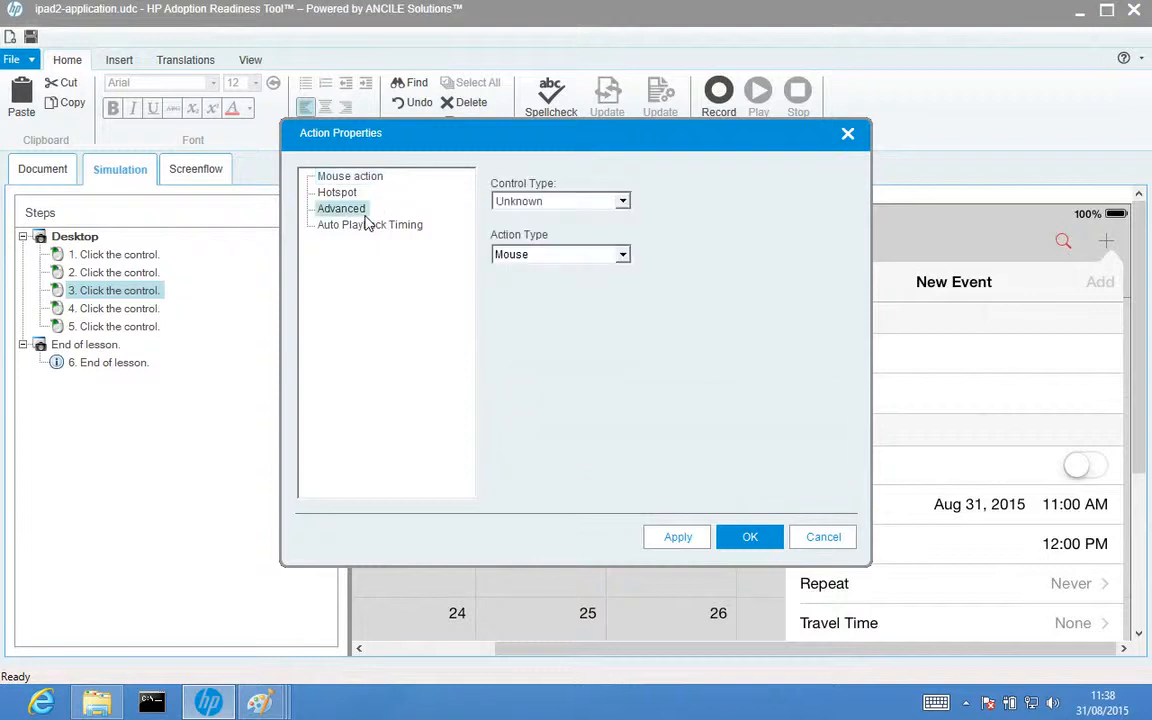
pyautogui.click(626, 256)
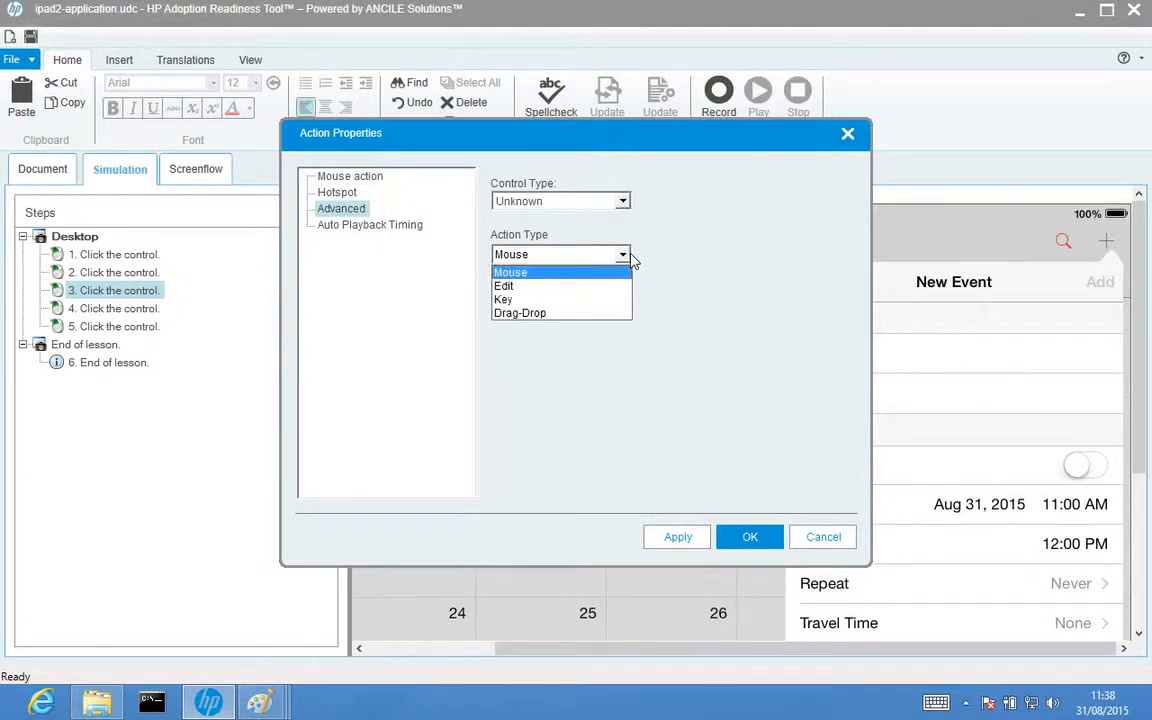
pyautogui.click(561, 287)
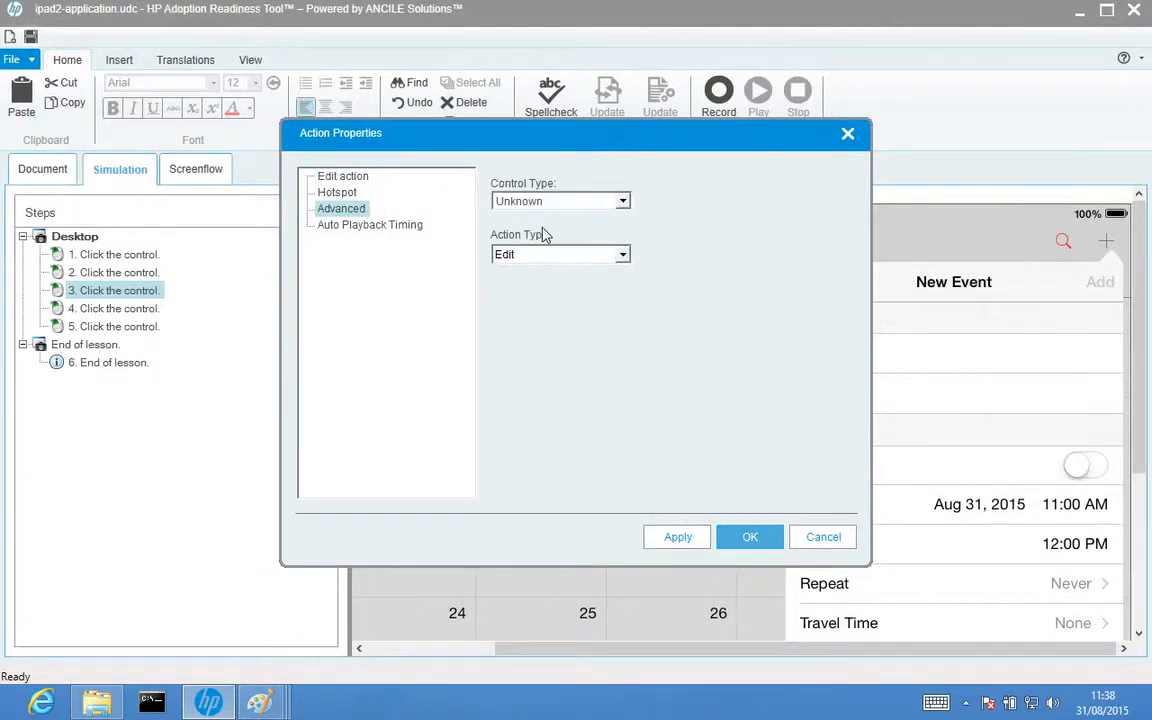
pyautogui.click(622, 202)
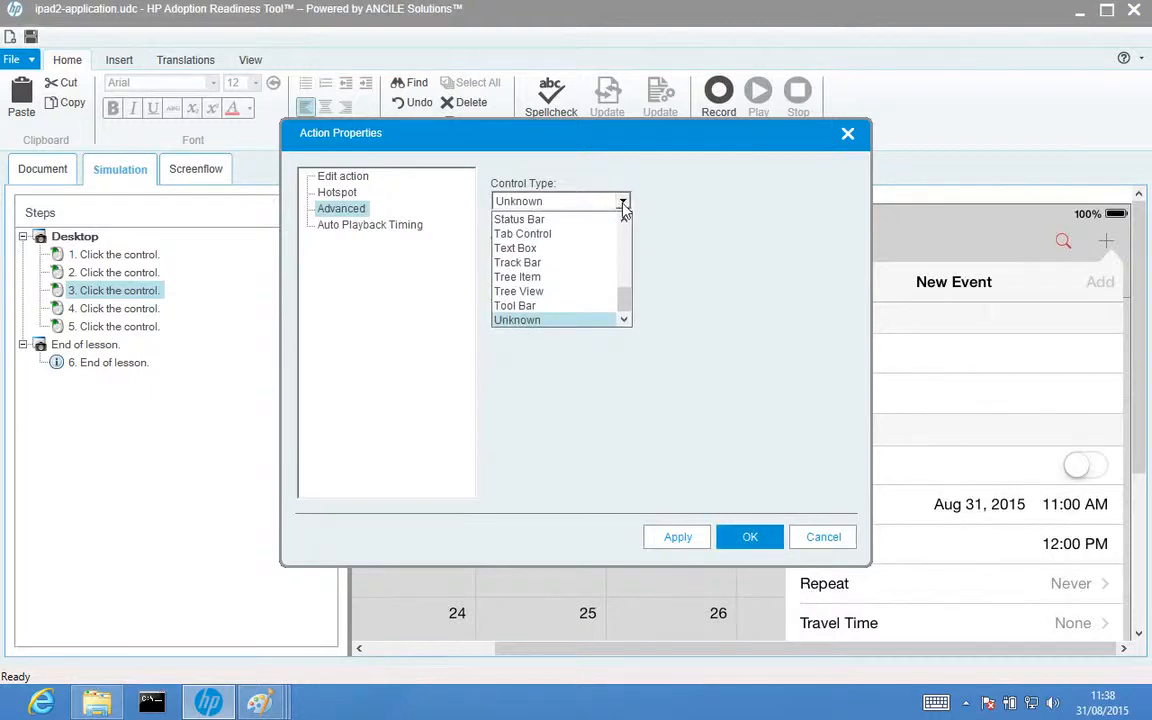
pyautogui.click(556, 248)
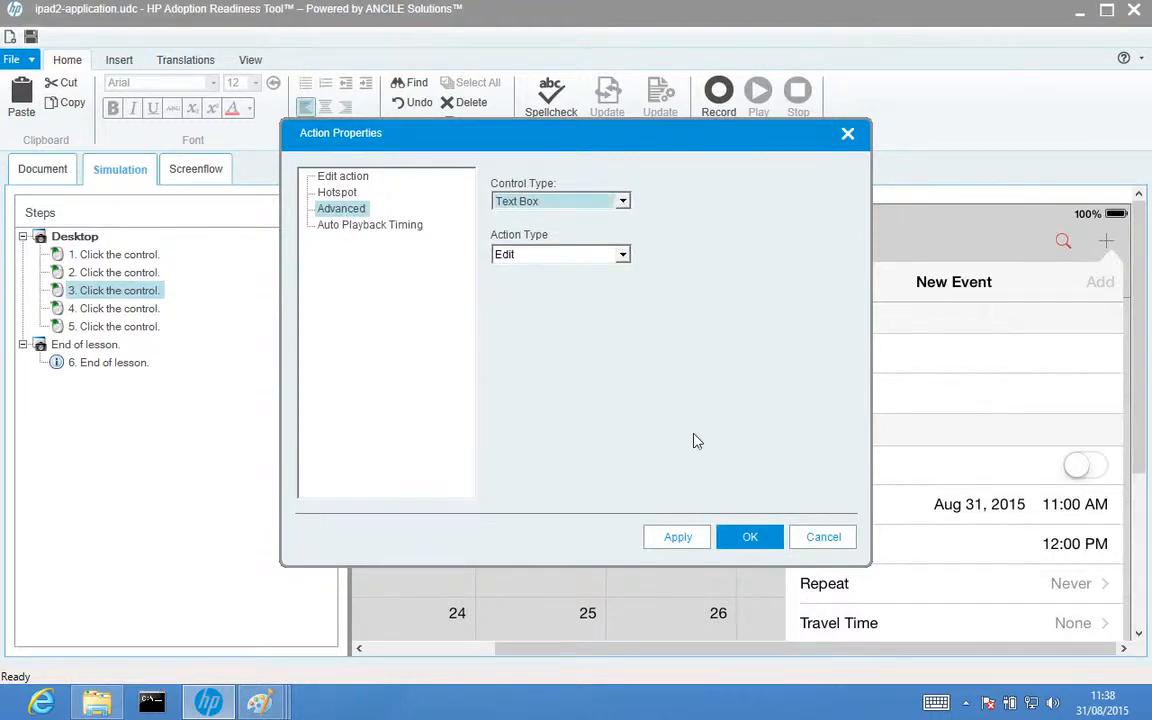
pyautogui.click(748, 536)
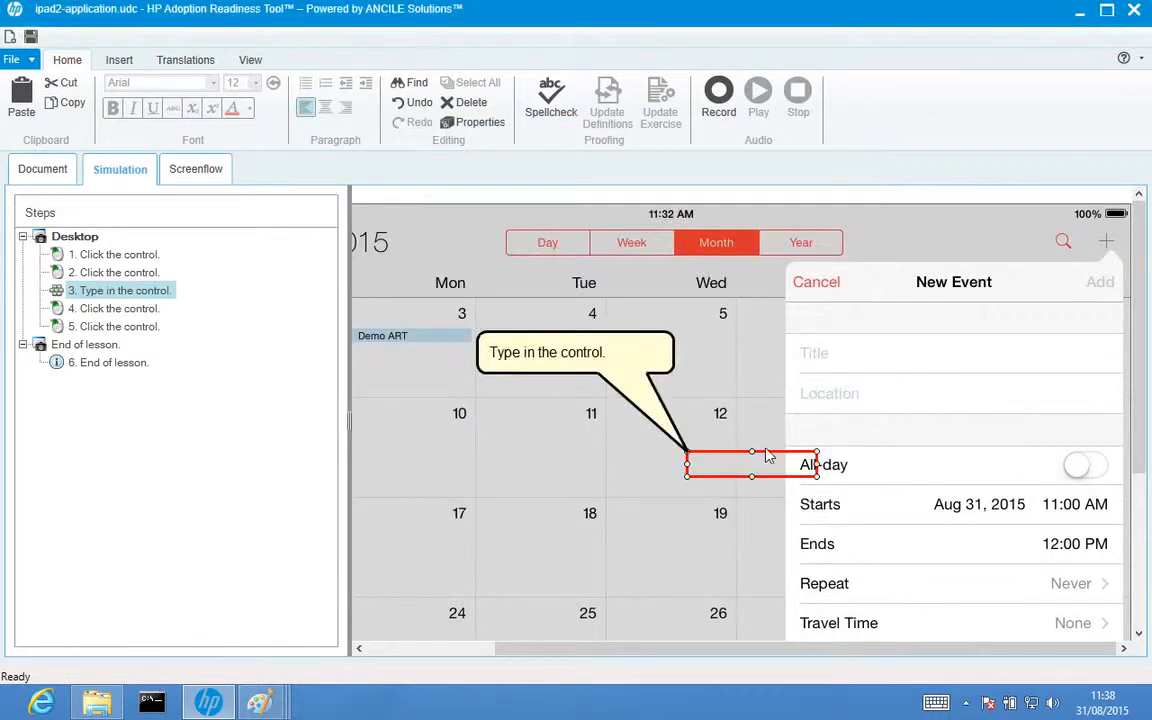
# Fit step 3's highlight box around the Title field and set its example text to "This is an appointment"
pyautogui.moveTo(765, 452); pyautogui.dragTo(1081, 352)
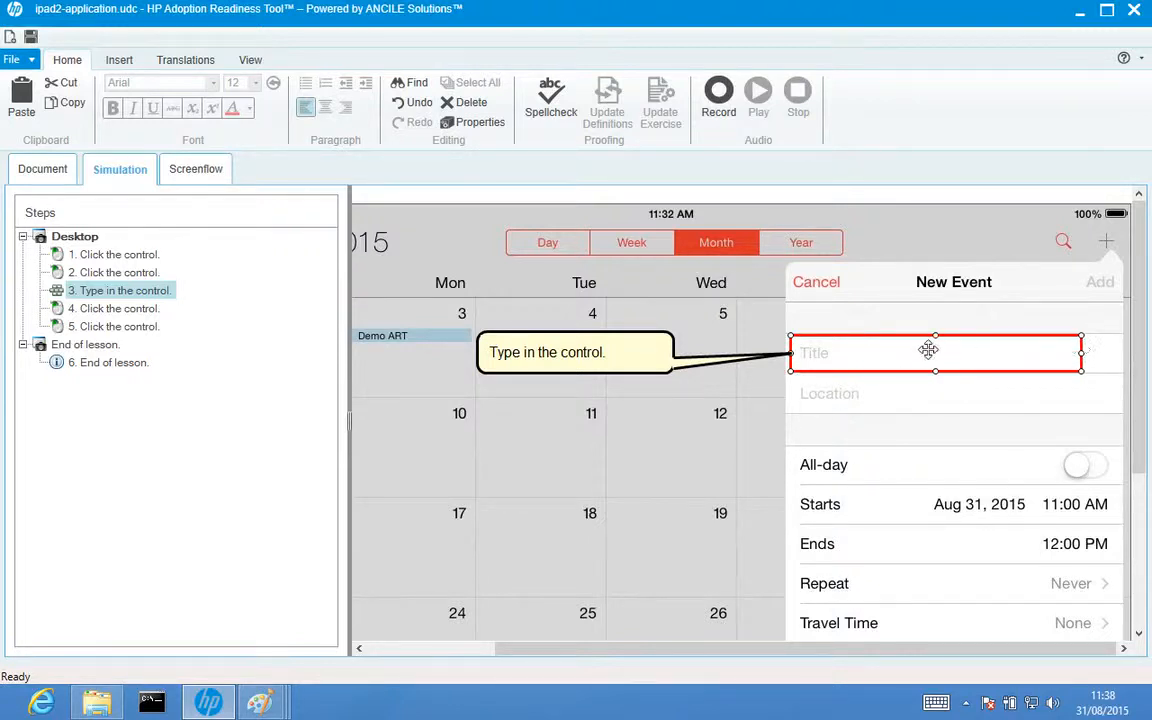
pyautogui.rightClick(887, 356)
pyautogui.click(900, 451)
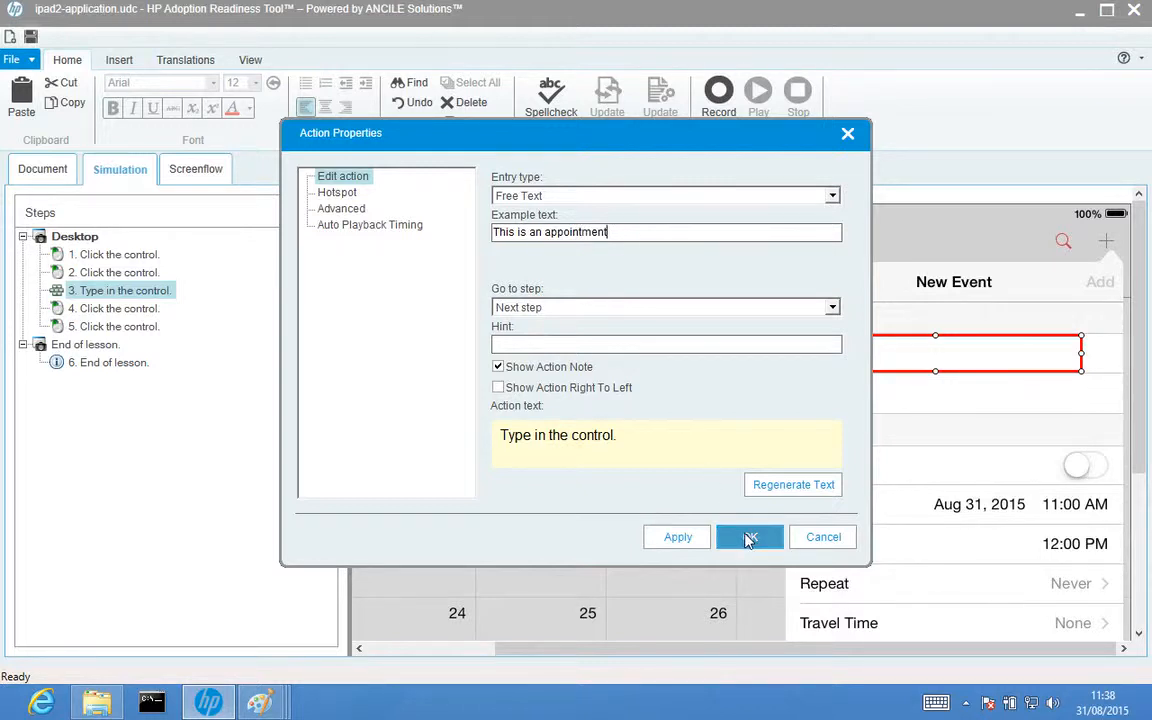
pyautogui.click(749, 539)
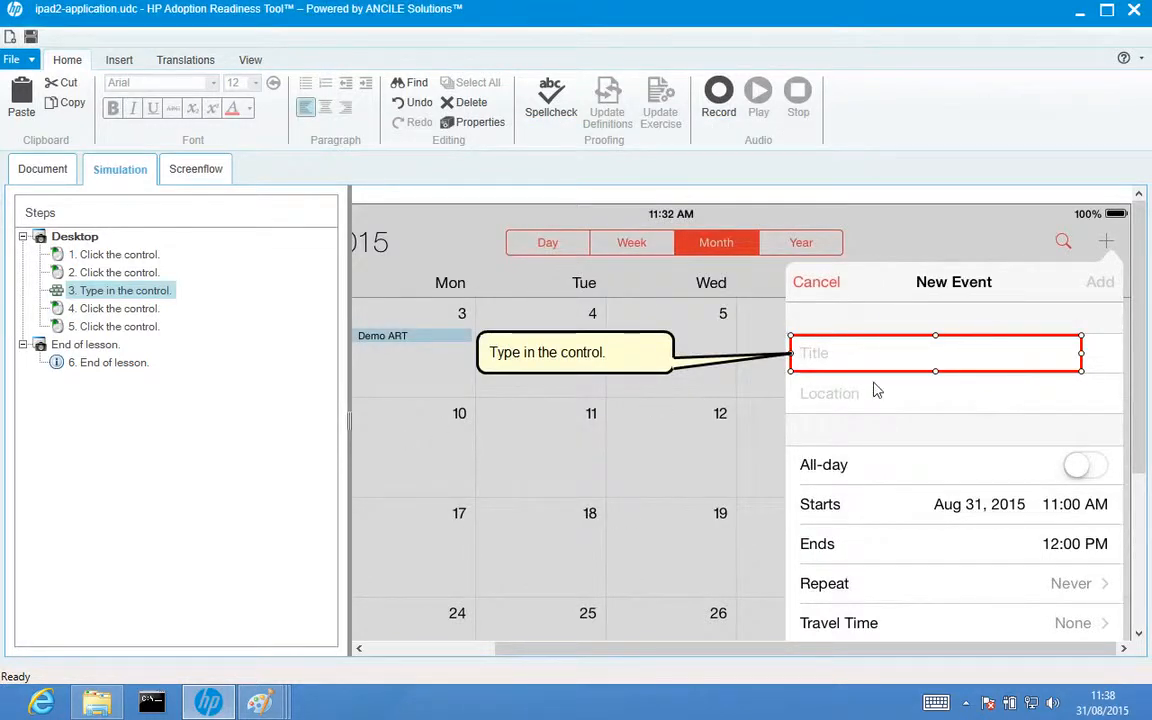
# Fit step 4's red highlight box around Add in the New Event form
pyautogui.click(123, 312)
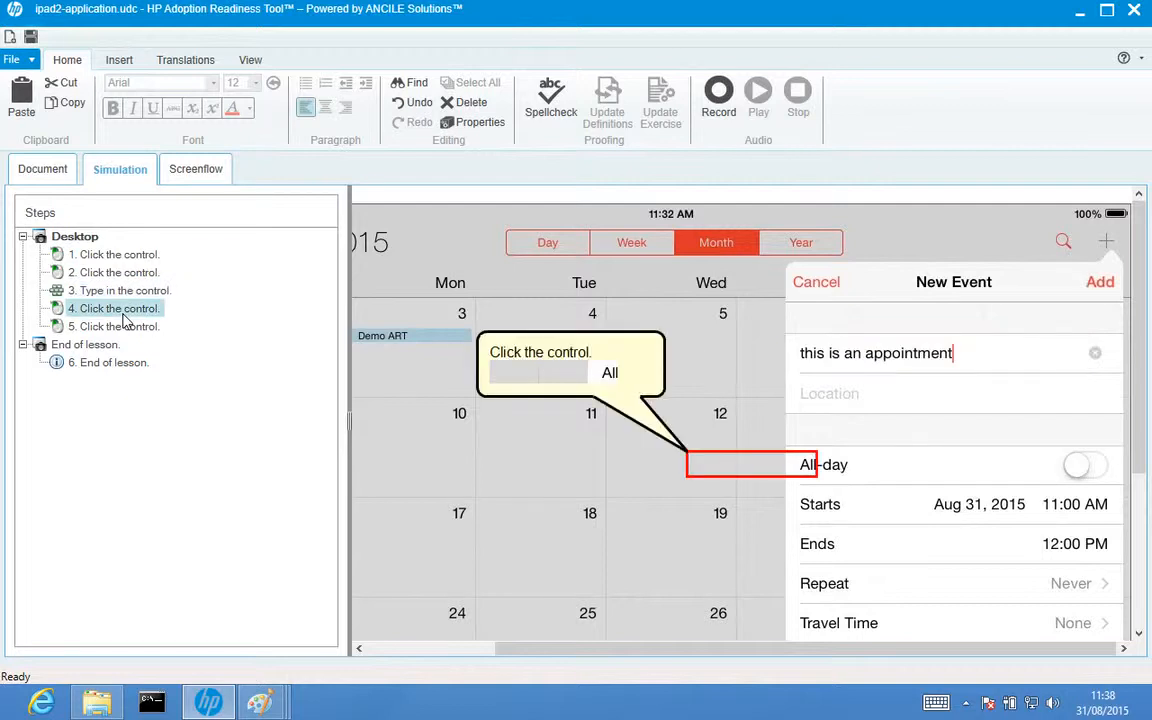
pyautogui.click(750, 472)
pyautogui.moveTo(750, 472); pyautogui.dragTo(1066, 283)
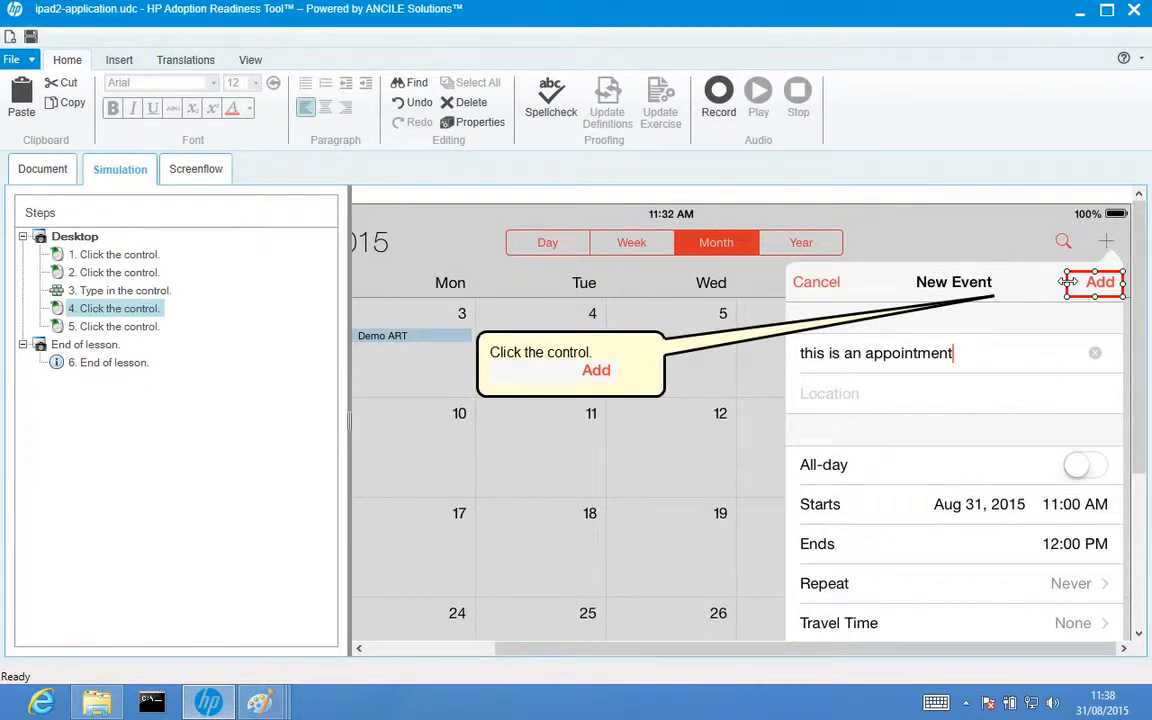
# Replace step 4's callout text with "Touch the add button."
pyautogui.click(559, 362)
pyautogui.doubleClick(559, 362)
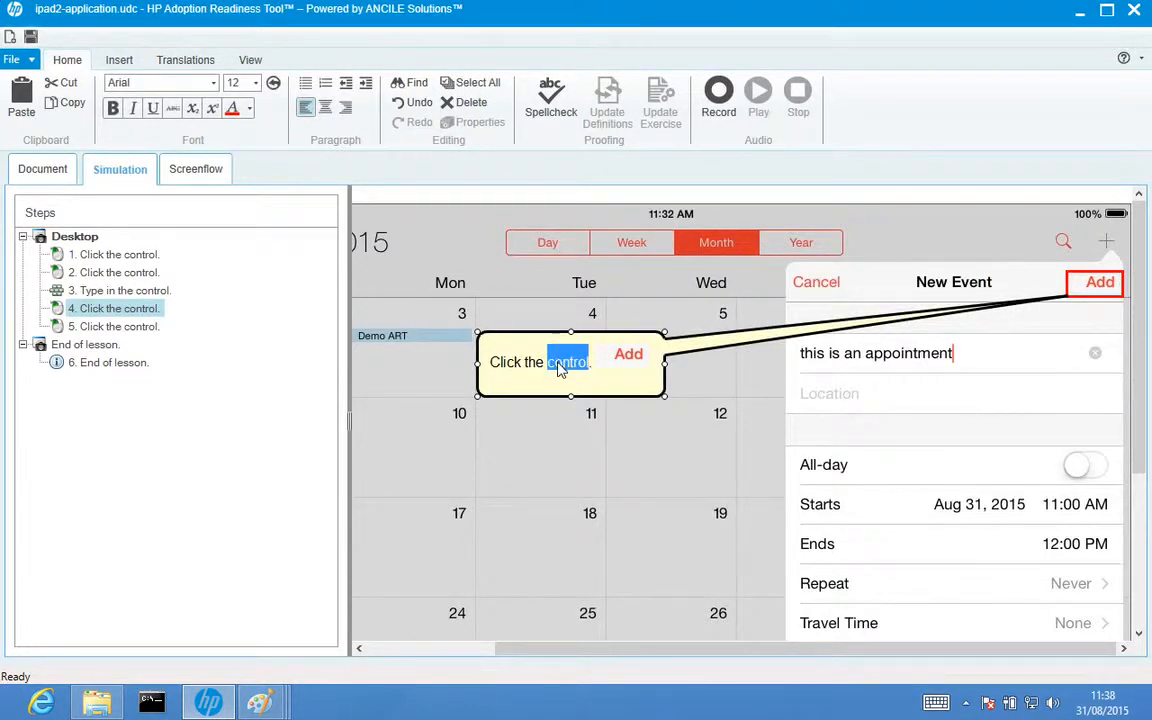
pyautogui.press('Delete')
pyautogui.press('Escape')
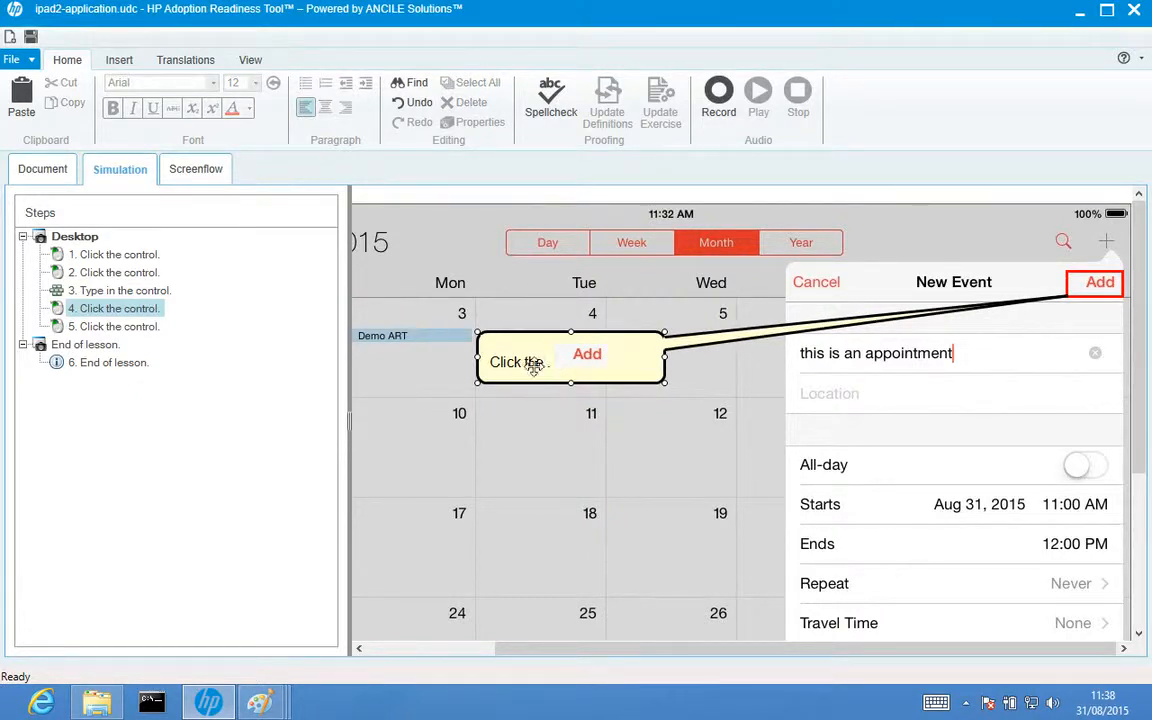
pyautogui.click(533, 365)
pyautogui.doubleClick(531, 364)
pyautogui.press('BackSpace')
pyautogui.press('BackSpace')
pyautogui.press('BackSpace')
pyautogui.press('BackSpace')
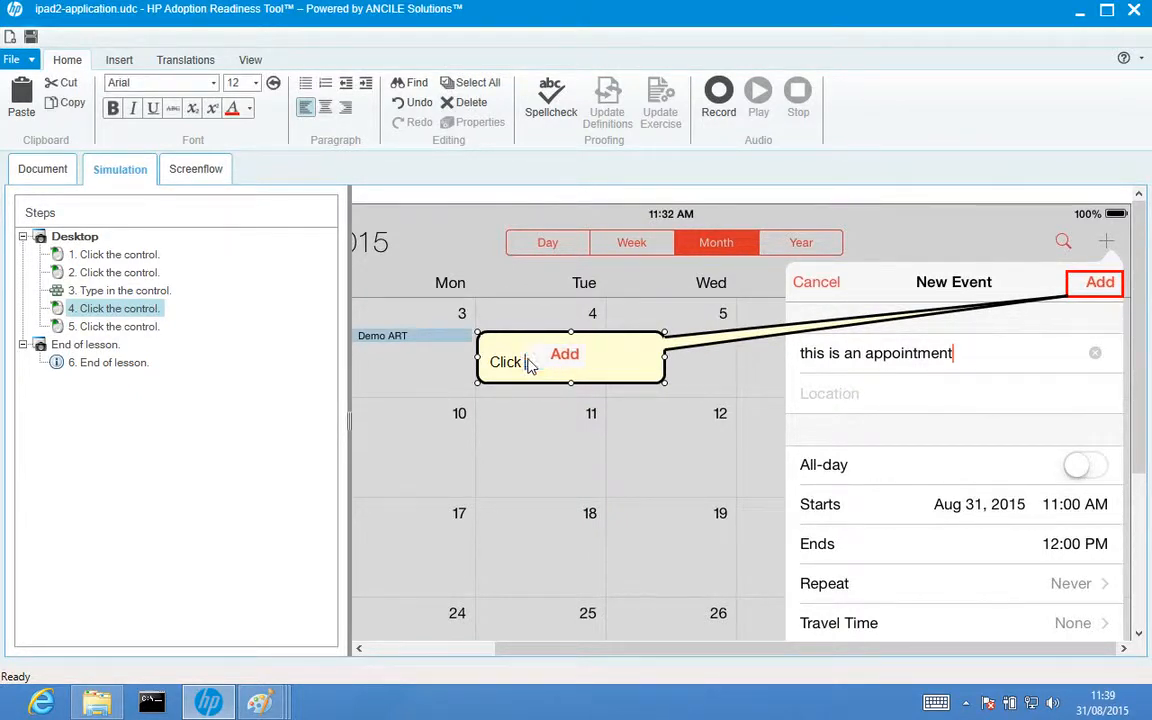
pyautogui.press('BackSpace')
pyautogui.press('BackSpace')
pyautogui.press('BackSpace')
pyautogui.write('Touch the')
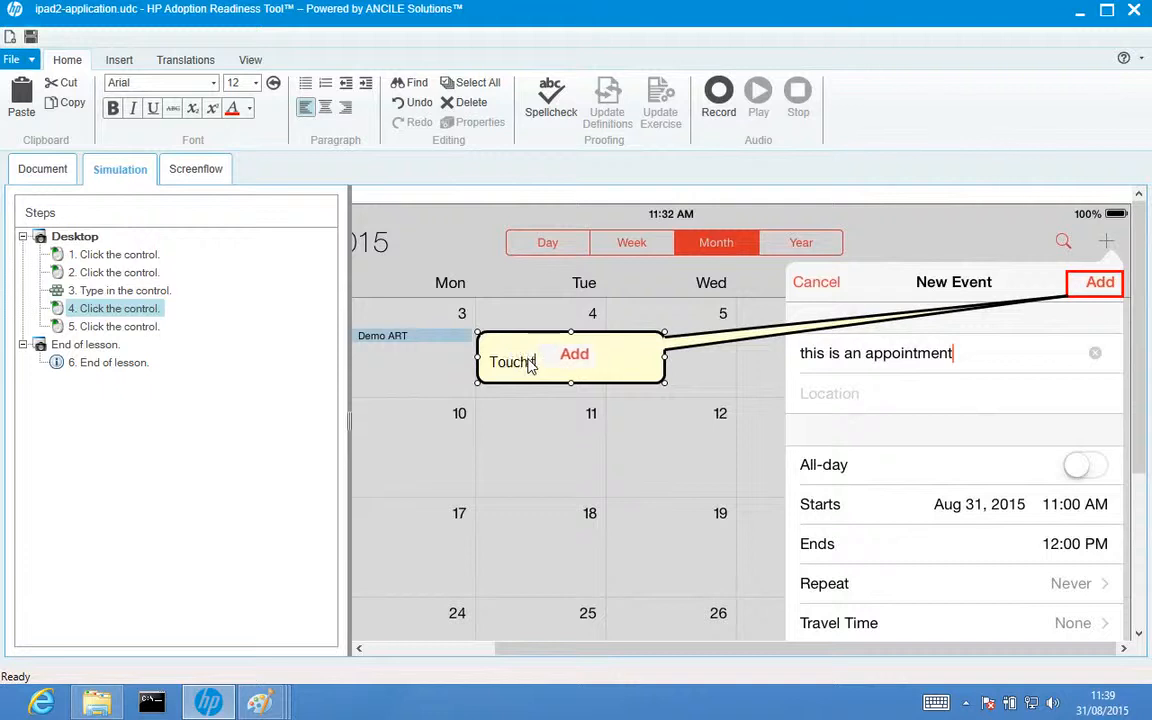
pyautogui.press('BackSpace')
pyautogui.press('BackSpace')
pyautogui.press('BackSpace')
pyautogui.press('BackSpace')
pyautogui.write('the add button.')
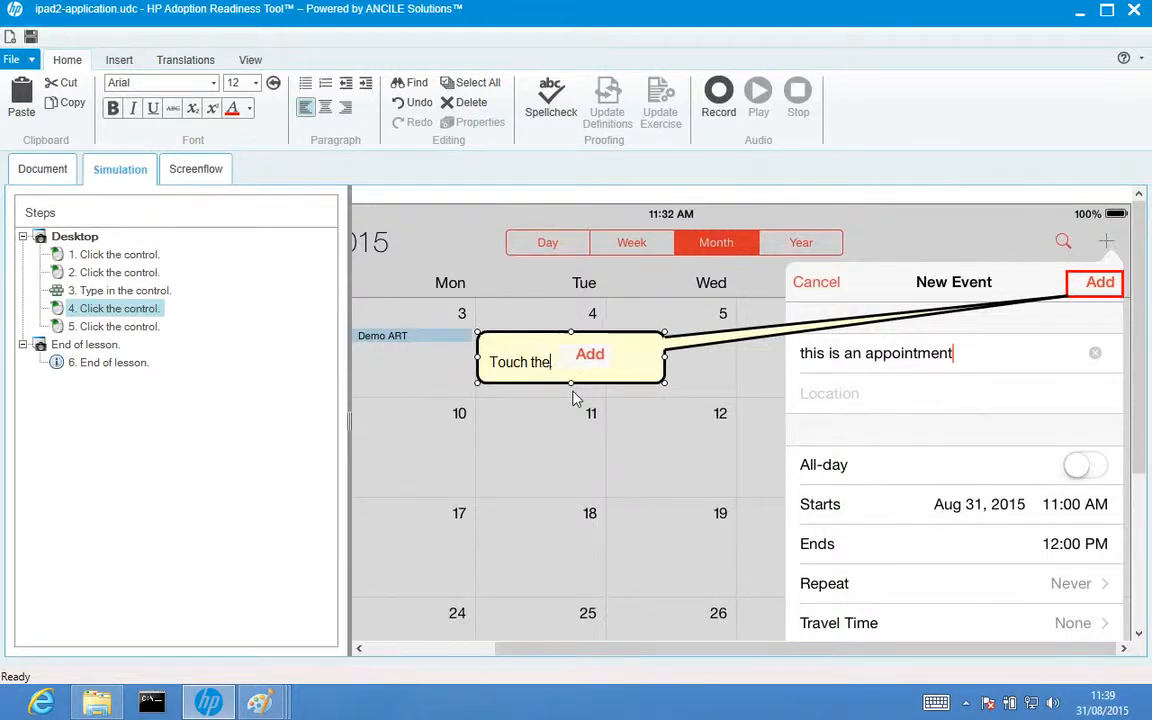
# Delete the click action with its highlight box and callout from step 5
pyautogui.click(91, 327)
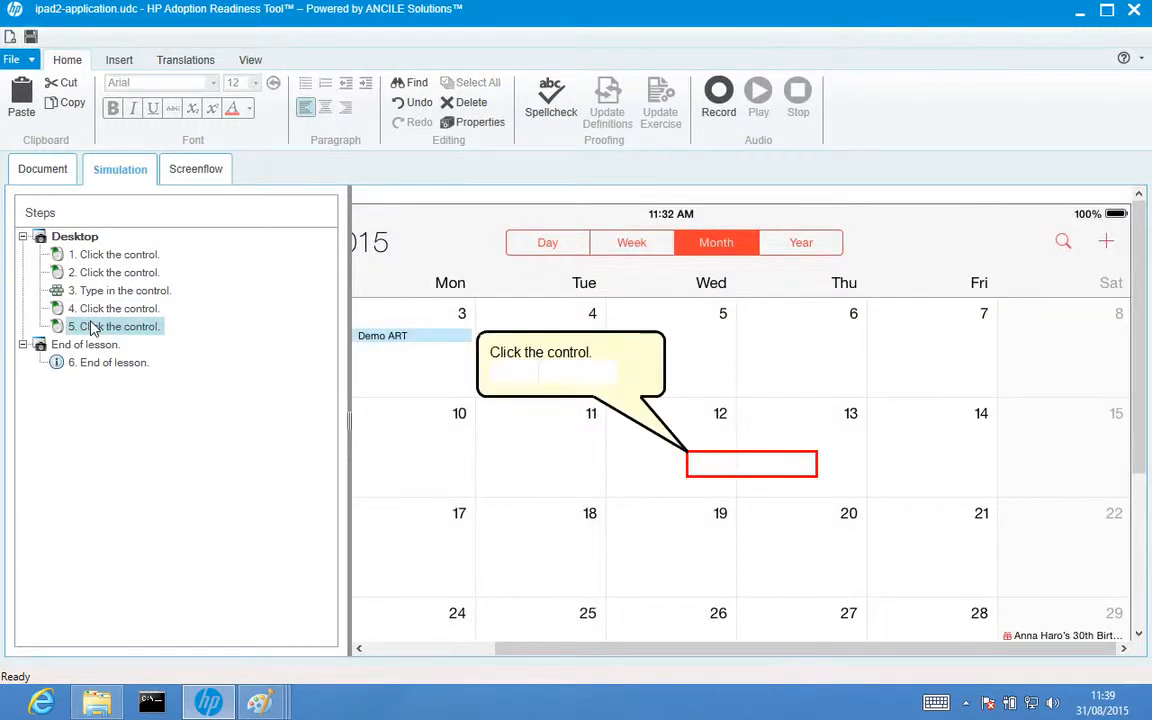
pyautogui.moveTo(1143, 418); pyautogui.dragTo(1143, 498)
pyautogui.rightClick(785, 365)
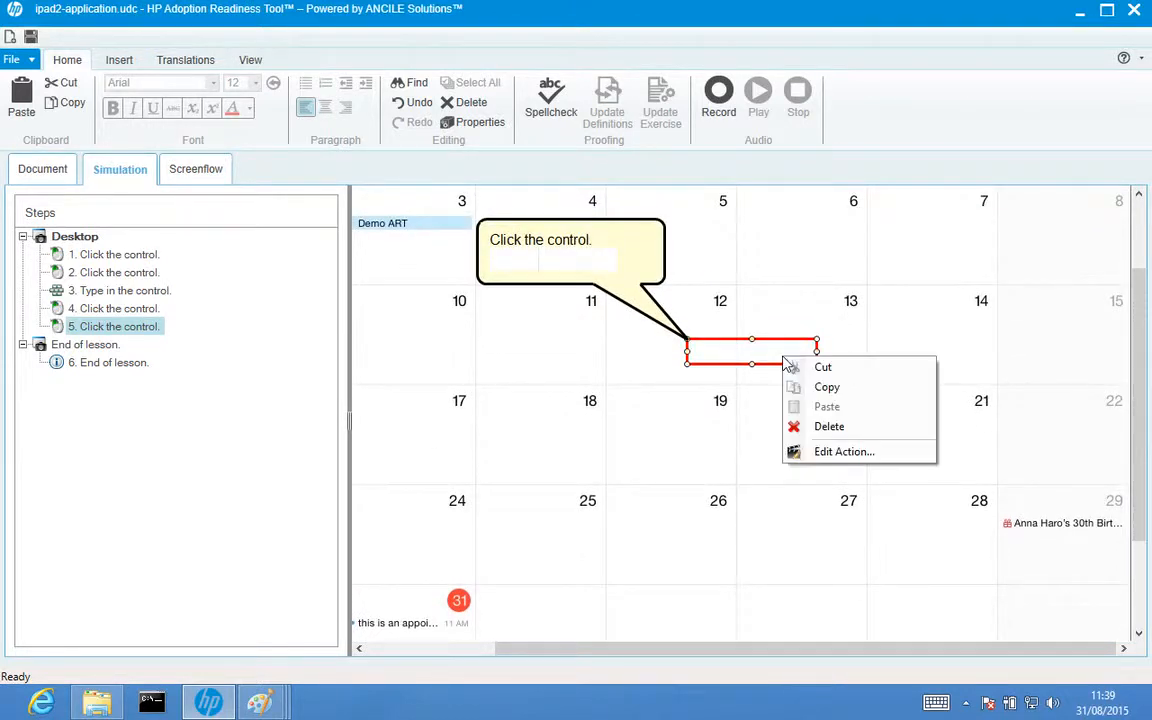
pyautogui.click(840, 451)
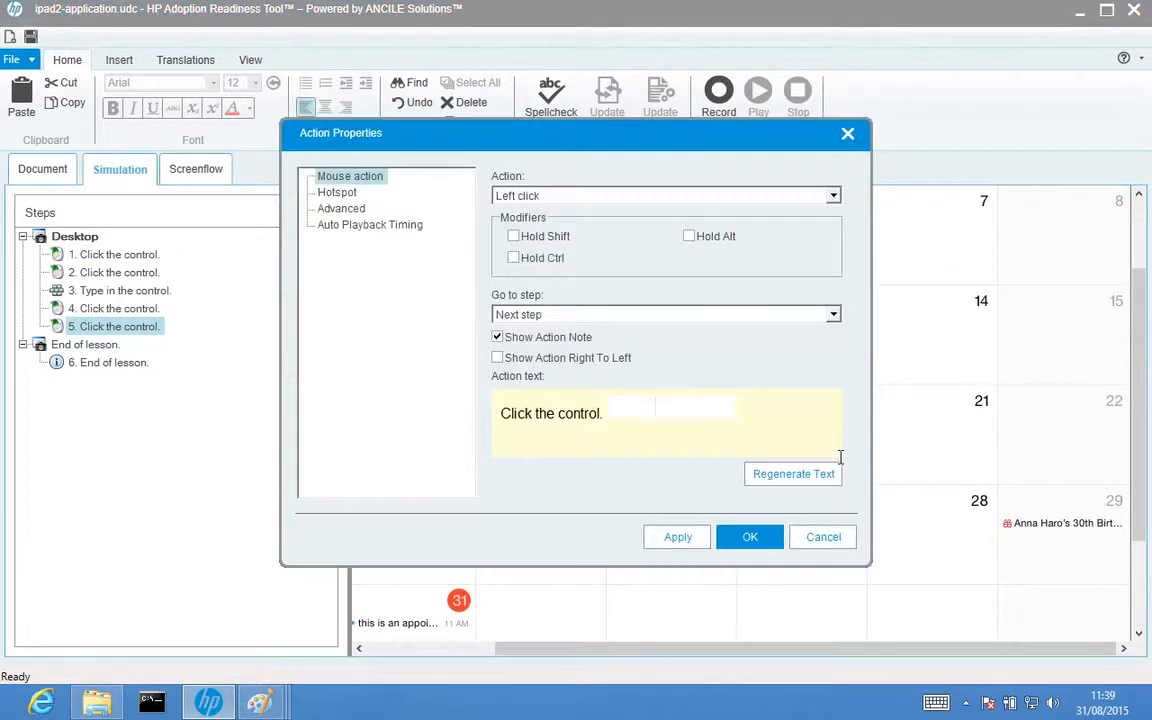
pyautogui.click(818, 537)
pyautogui.rightClick(741, 346)
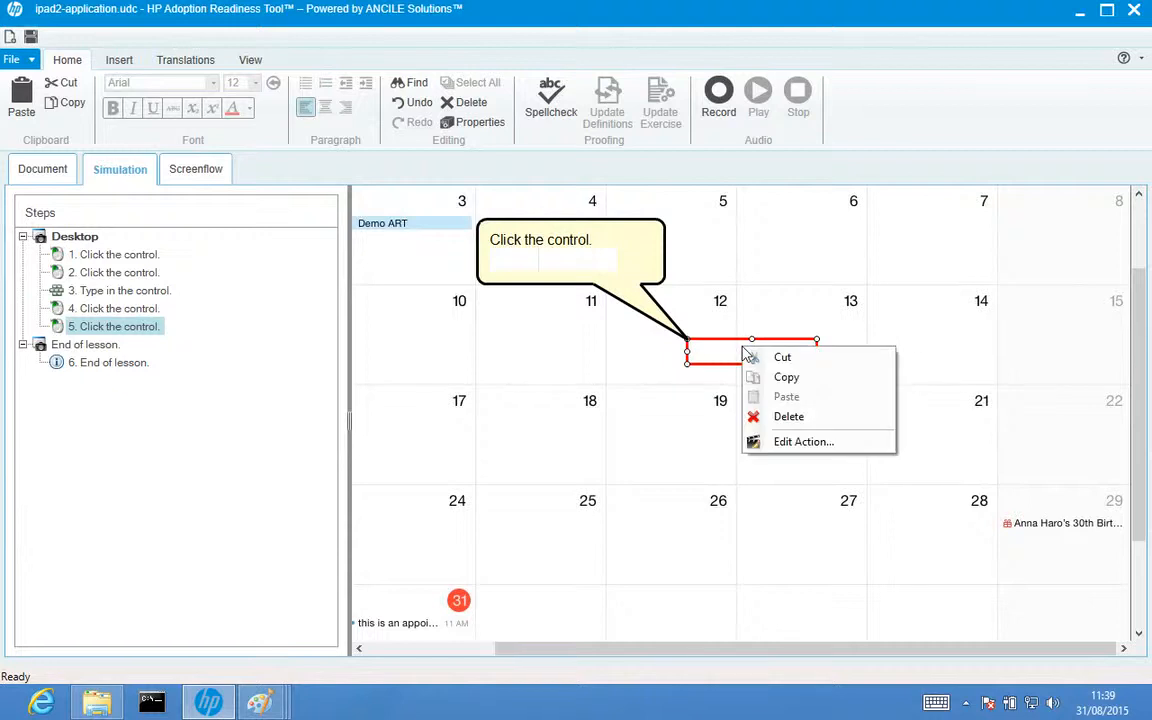
pyautogui.click(779, 414)
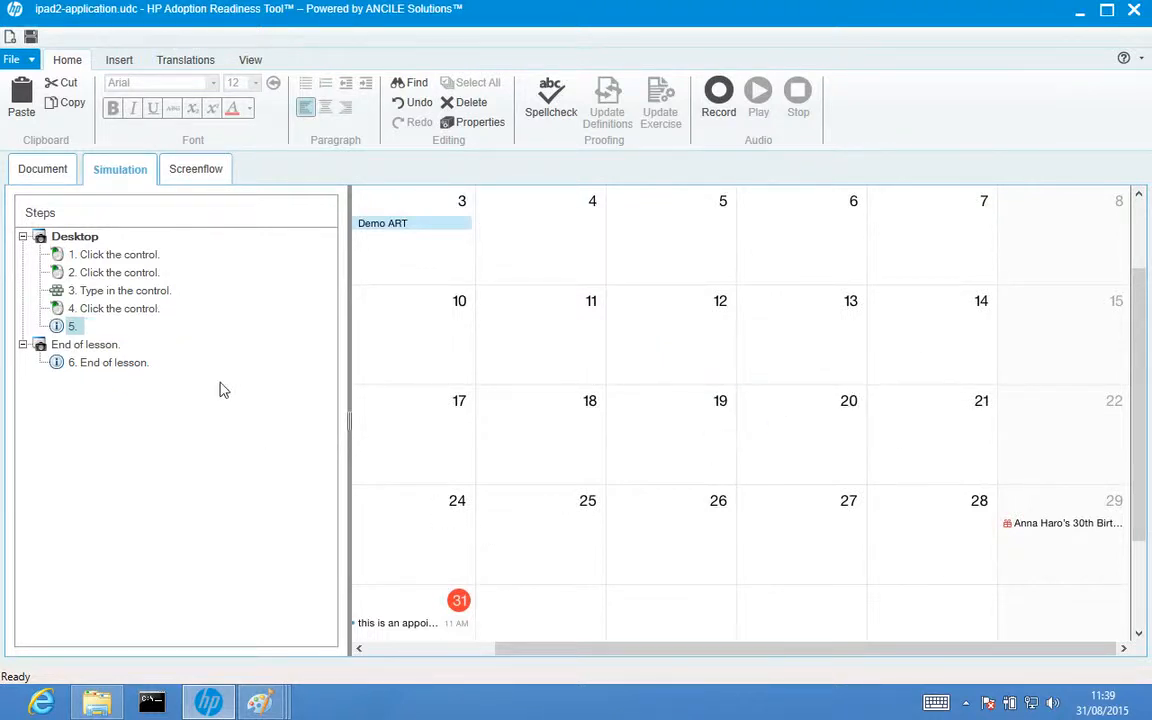
# Delete the "End of lesson" step 6 from the simulation
pyautogui.click(87, 370)
pyautogui.rightClick(87, 370)
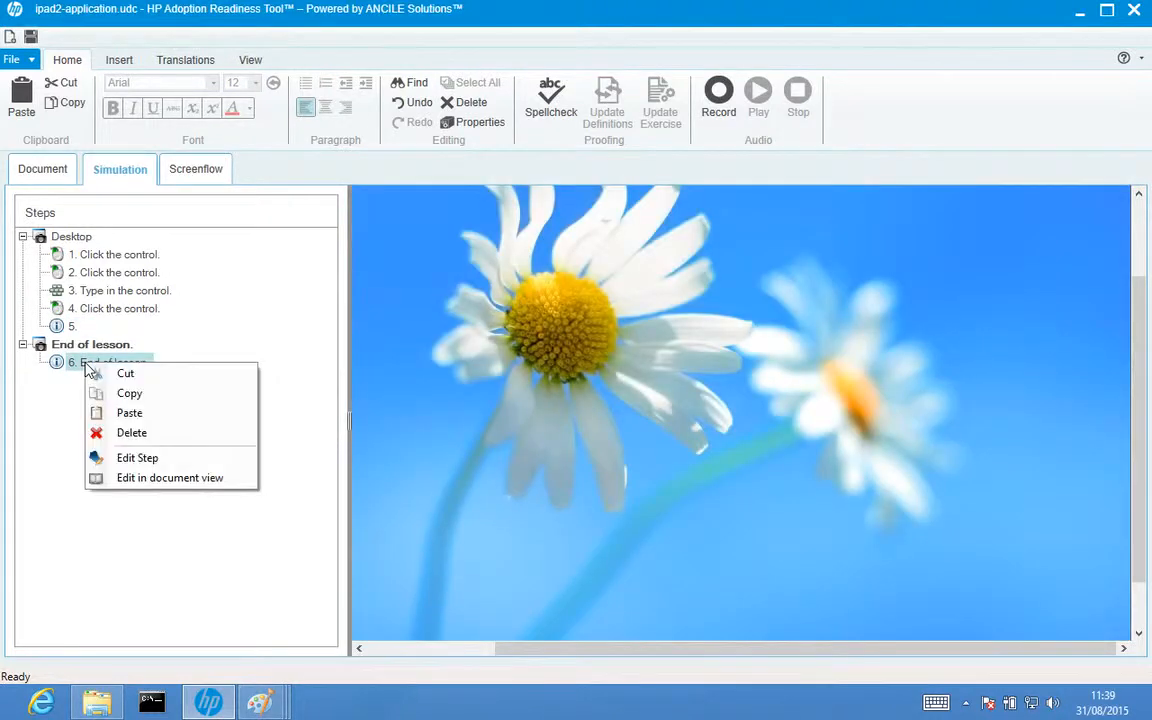
pyautogui.click(141, 436)
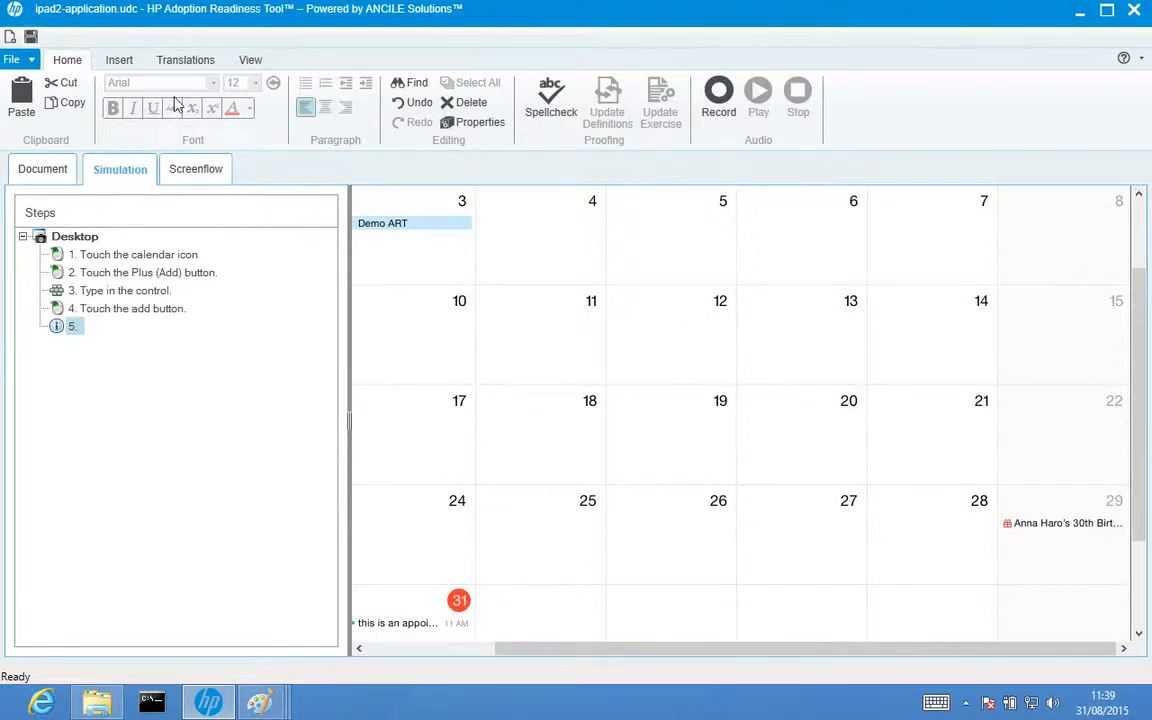
# Insert a Highlighted Note into step 5
pyautogui.click(130, 70)
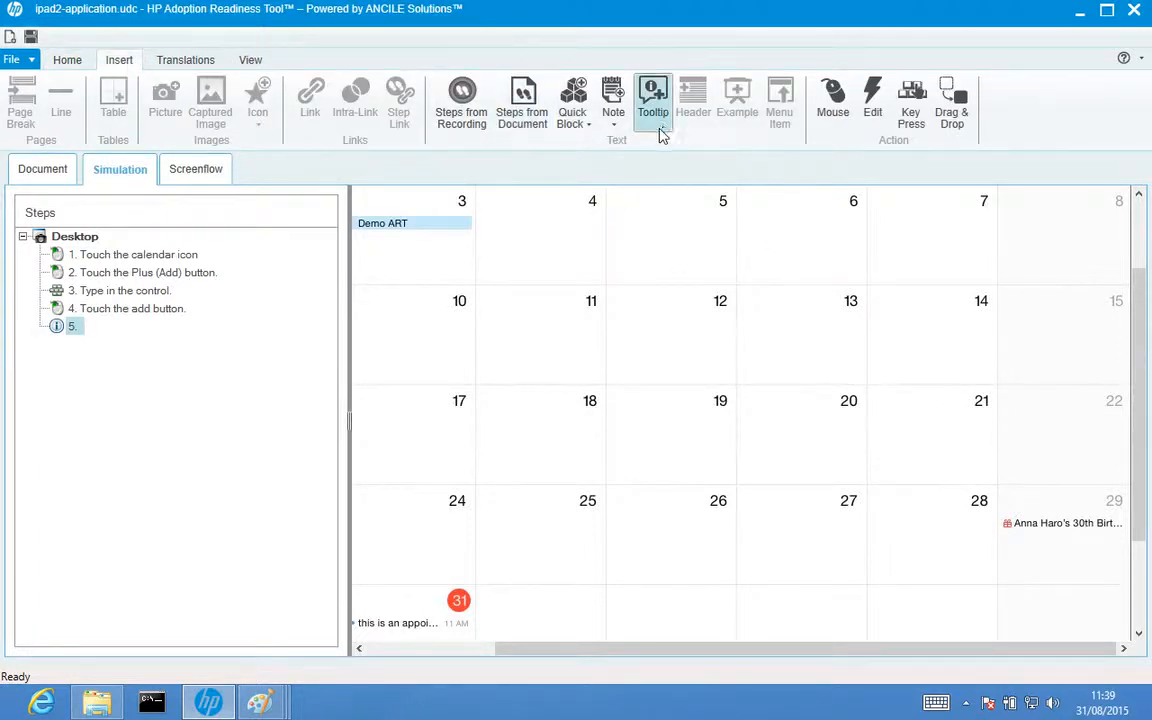
pyautogui.click(614, 124)
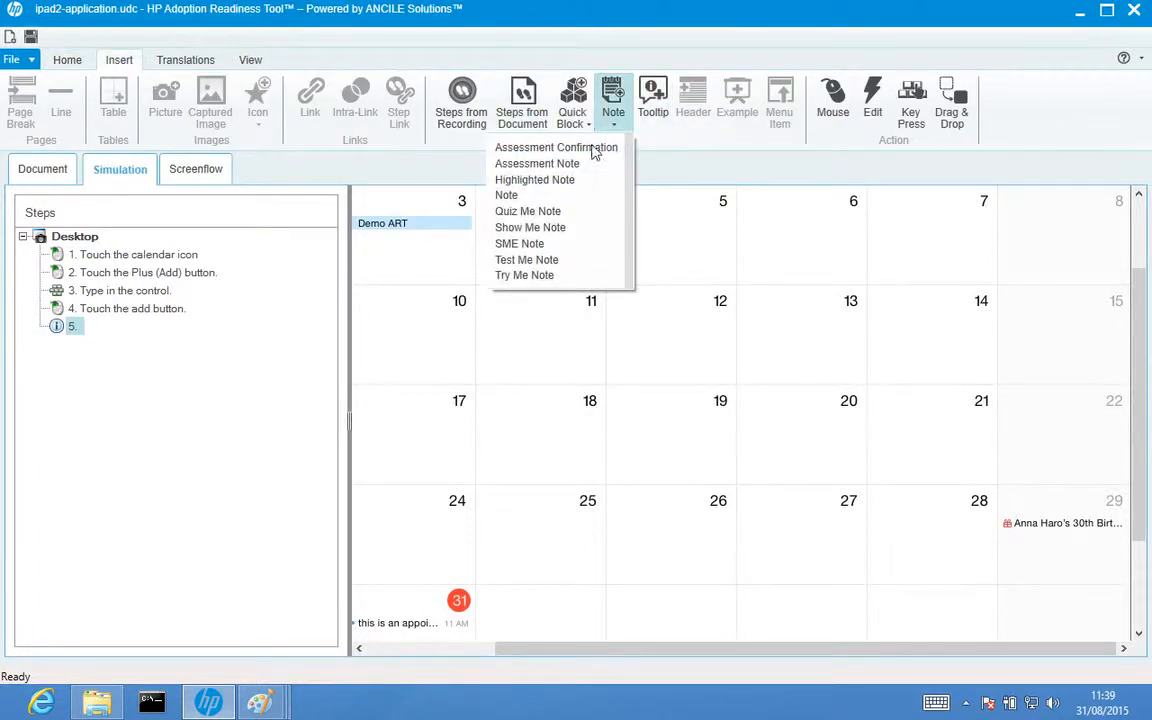
pyautogui.click(550, 180)
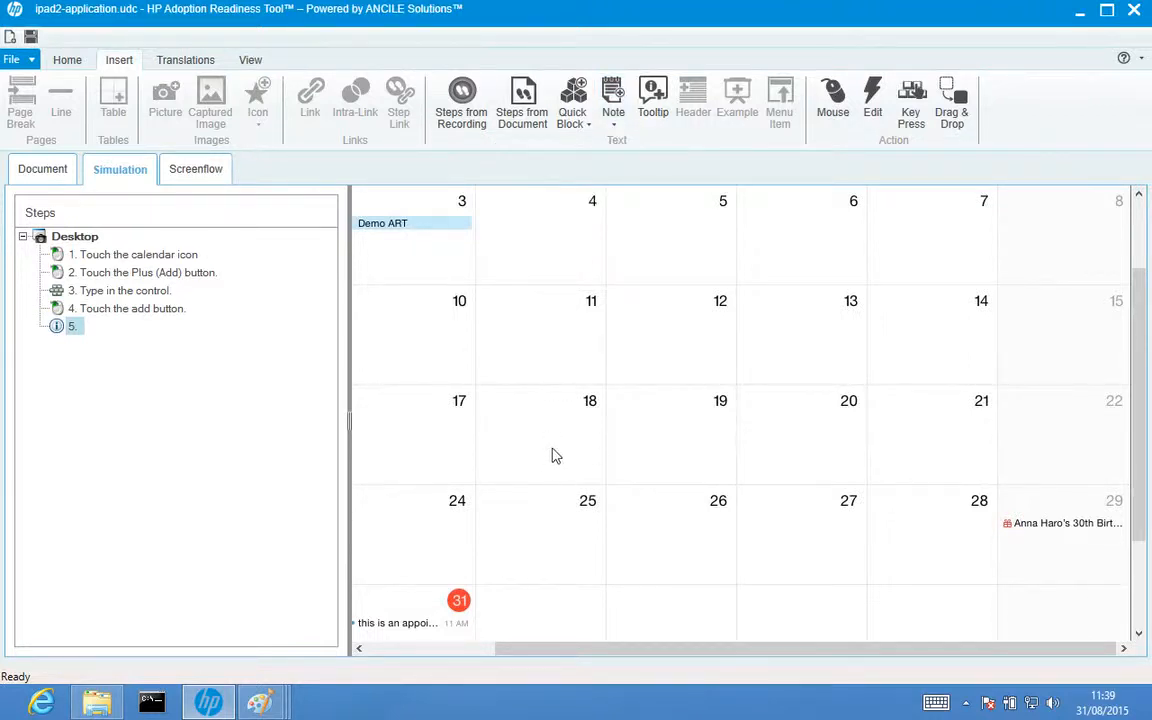
# Move step 5's informational note down onto the calendar grid, across the cells for August 18 and 19
pyautogui.moveTo(1137, 424); pyautogui.dragTo(1148, 495)
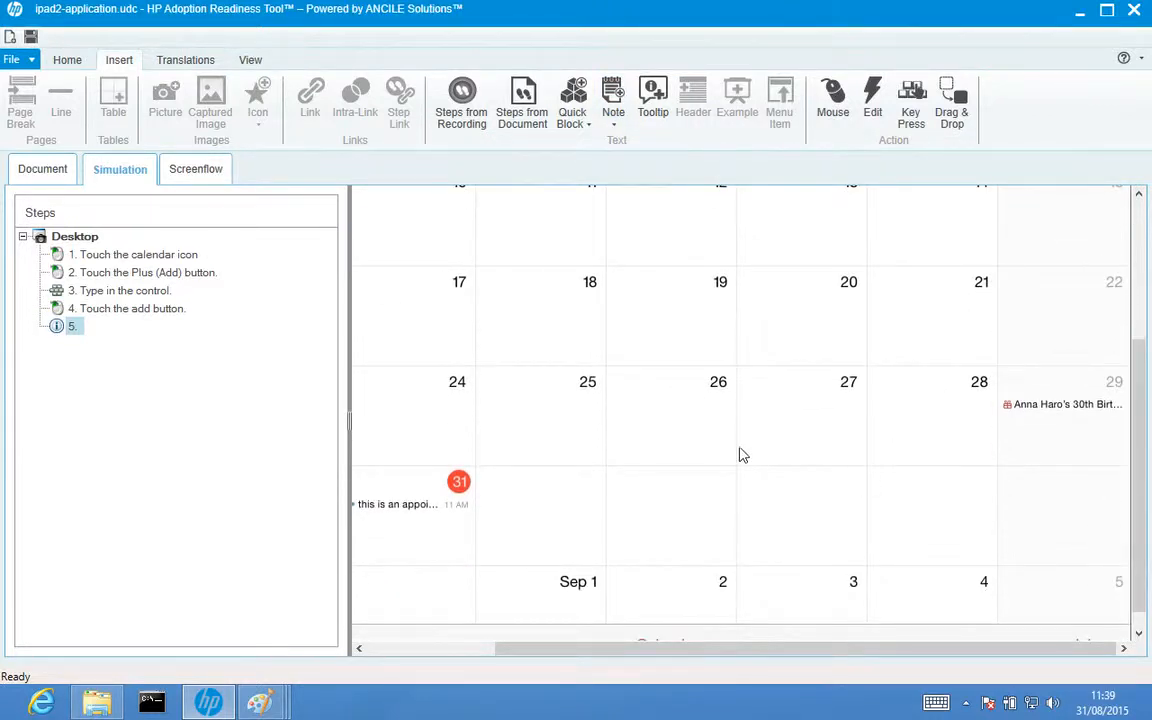
pyautogui.click(1144, 244)
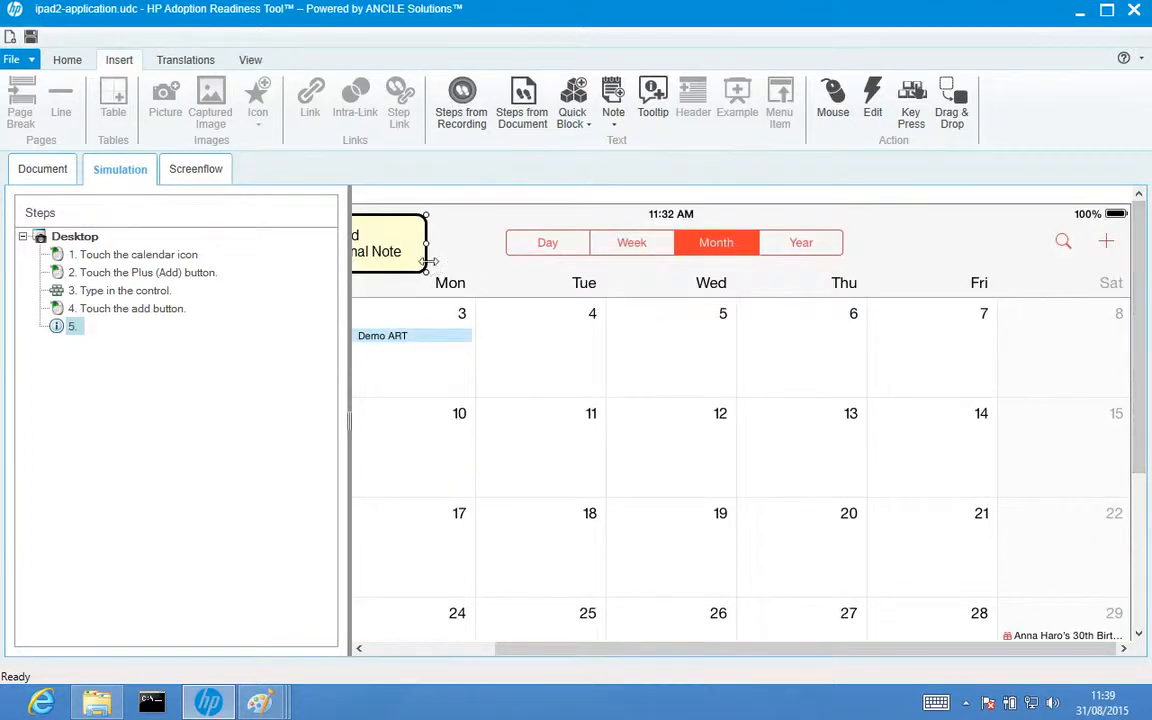
pyautogui.moveTo(384, 249); pyautogui.dragTo(659, 562)
pyautogui.click(477, 649)
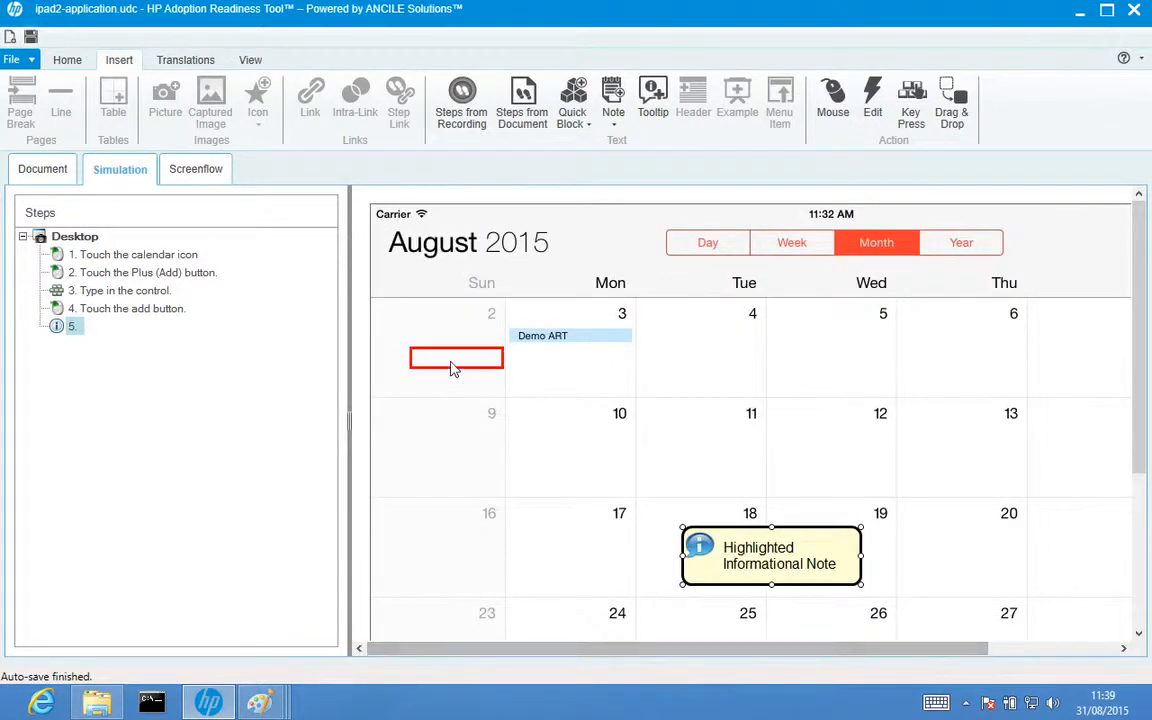
# Move step 5's red highlight box down to August 31 and enlarge it to enclose that day's cell with the new appointment
pyautogui.moveTo(447, 365); pyautogui.dragTo(458, 581)
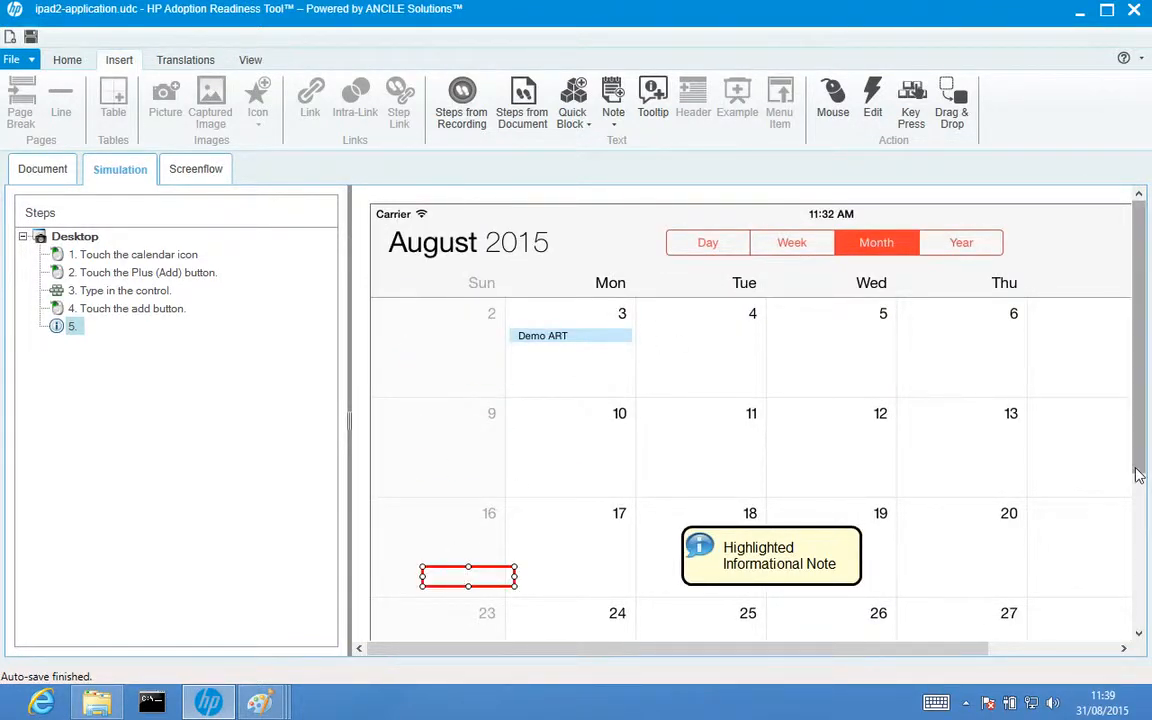
pyautogui.click(1142, 522)
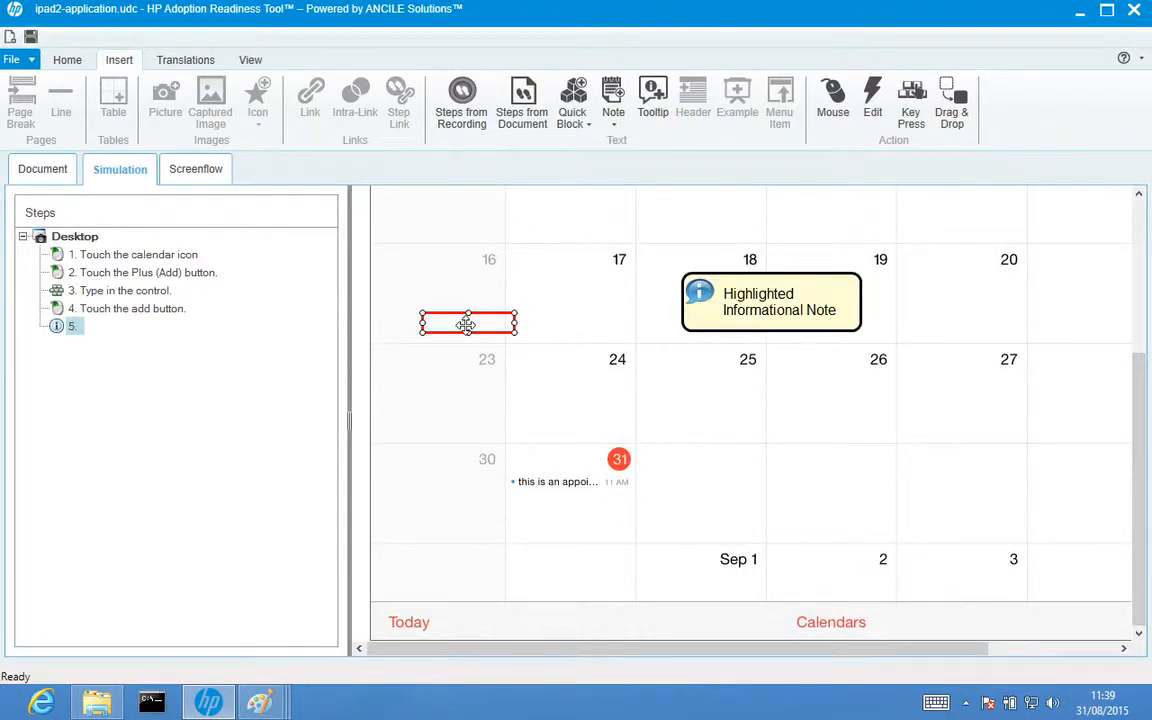
pyautogui.moveTo(463, 321); pyautogui.dragTo(649, 557)
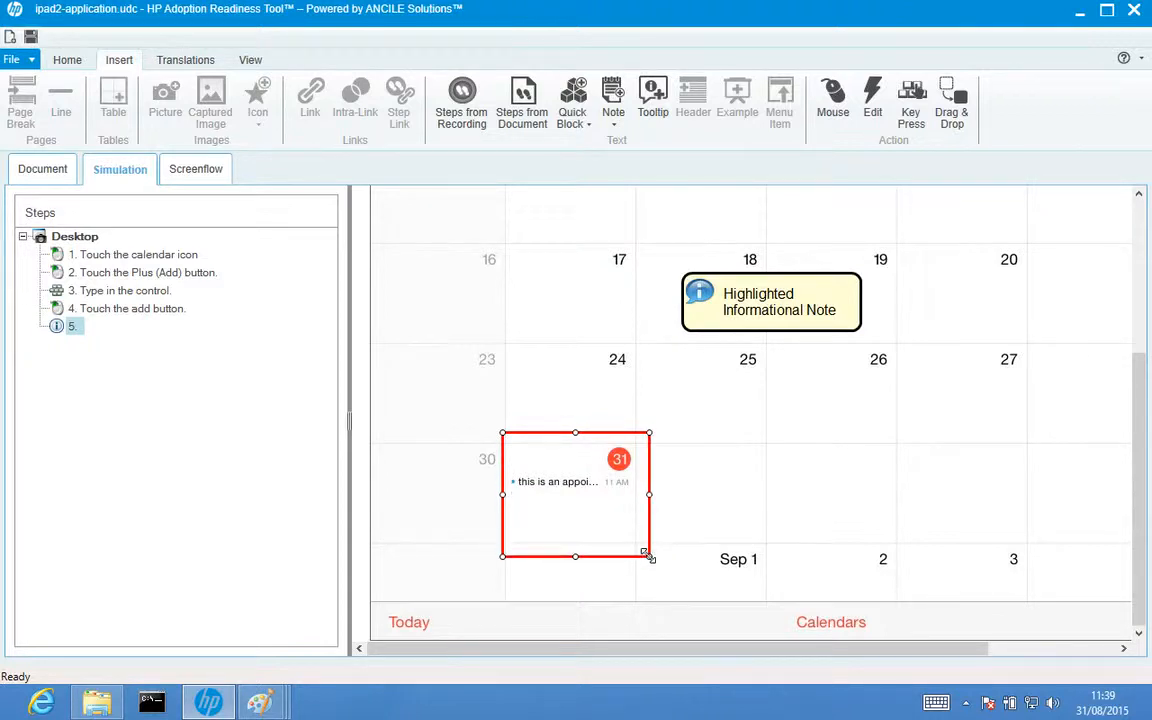
# Replace the text of step 5's informational note with "Note that the appointment appears."
pyautogui.click(768, 305)
pyautogui.moveTo(841, 311); pyautogui.dragTo(708, 288)
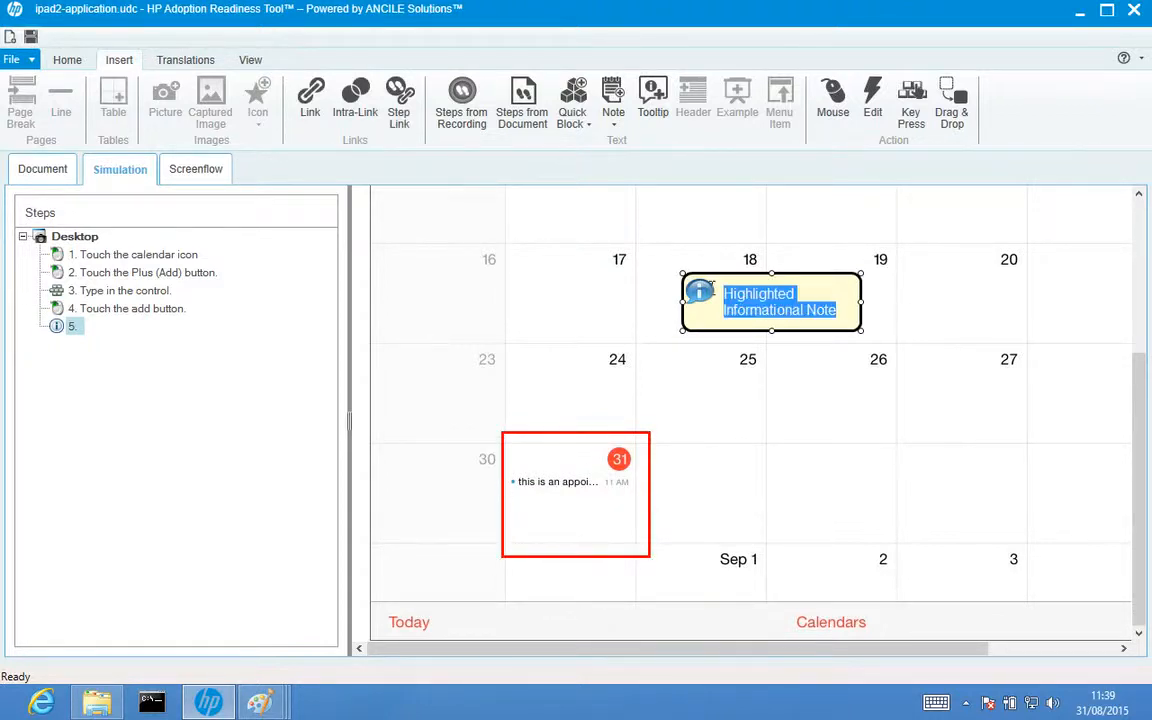
pyautogui.press('BackSpace')
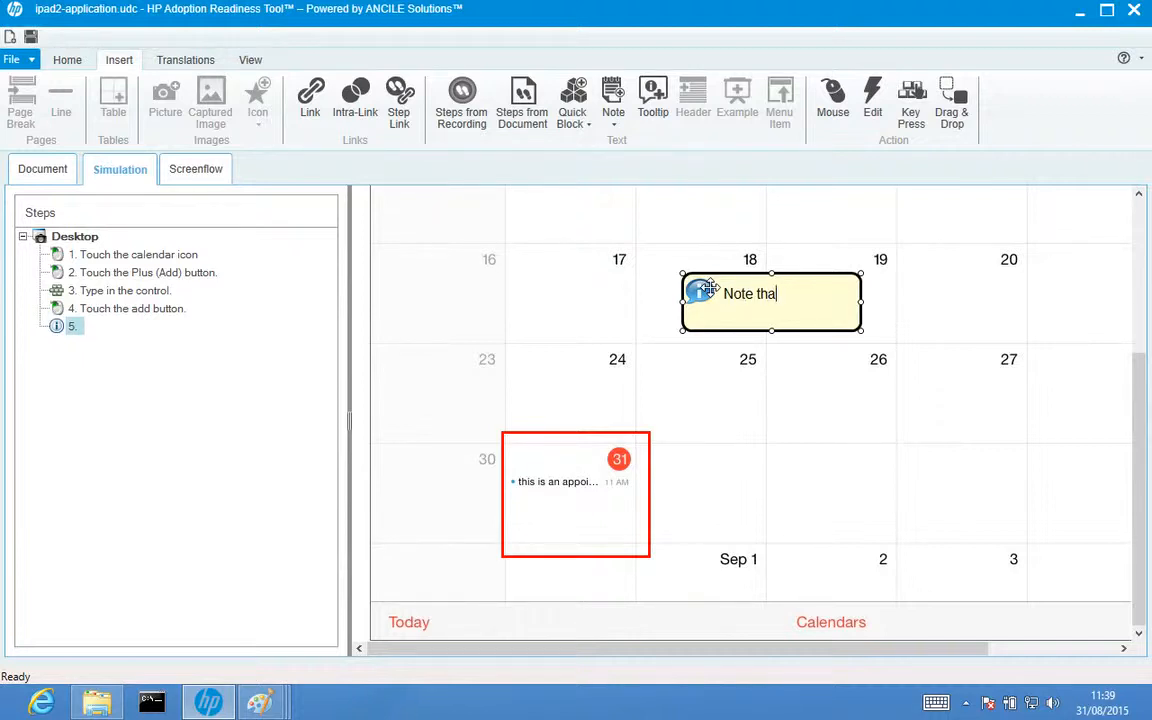
pyautogui.write('Note that the appointment appears.')
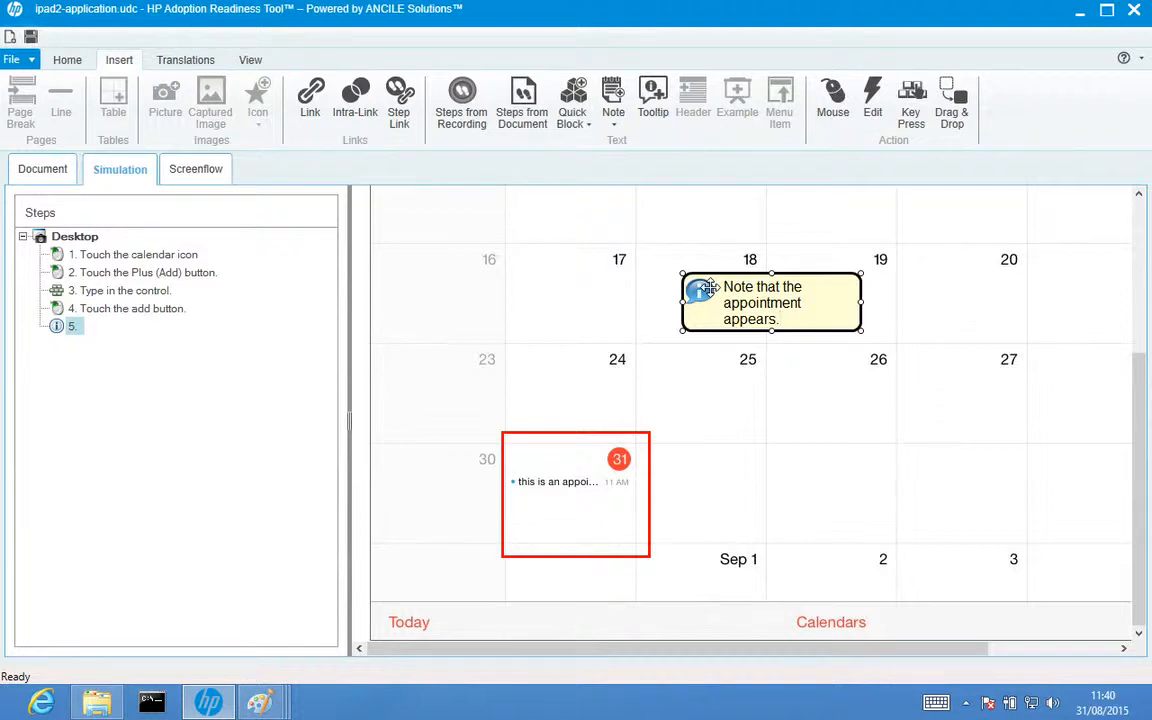
pyautogui.click(715, 404)
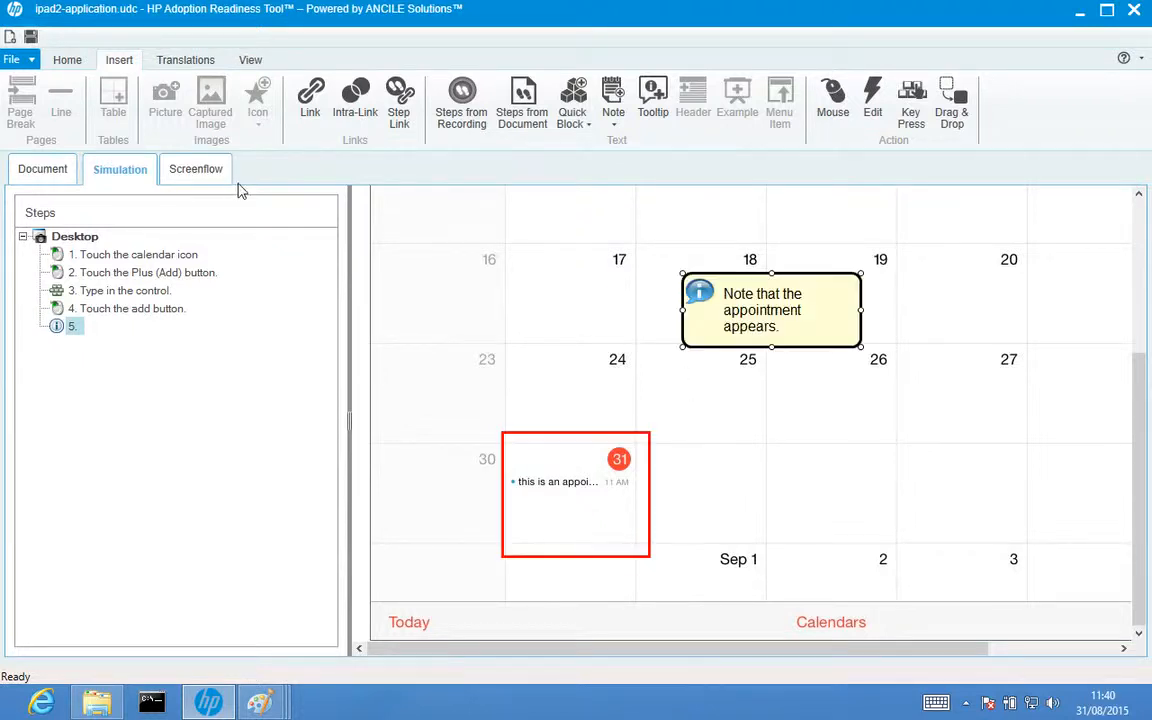
# Save the simulation document, accepting its general properties with the title ipad2-application and language English (United States)
pyautogui.click(68, 60)
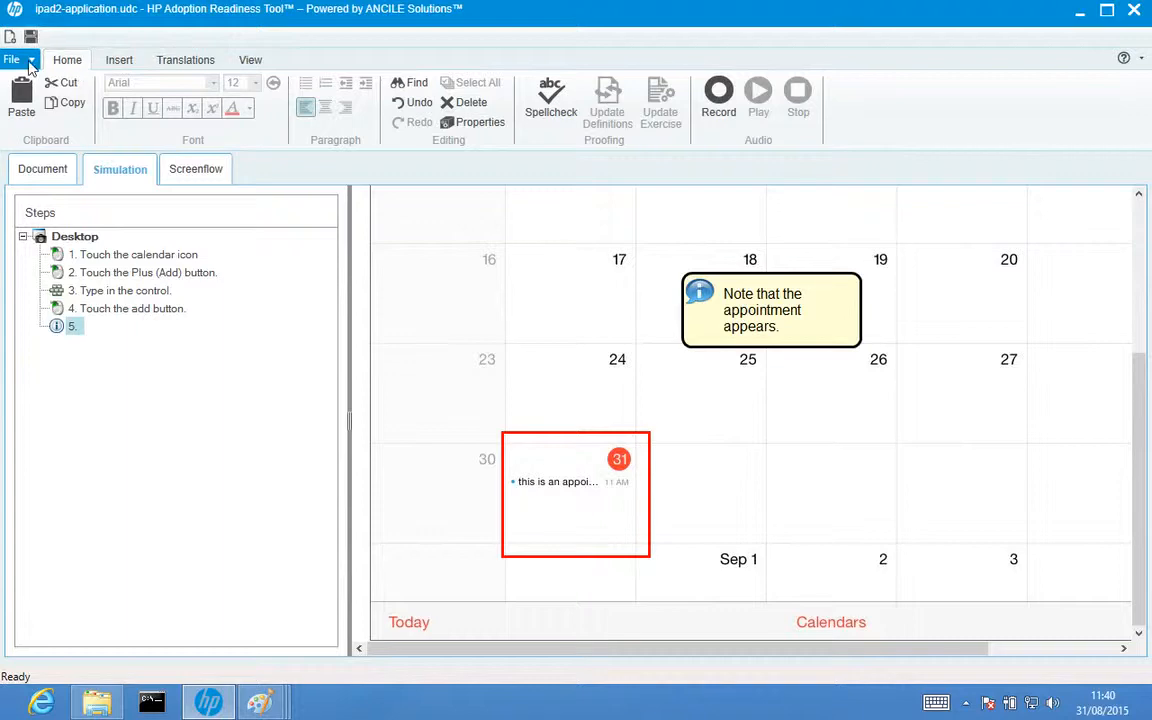
pyautogui.click(24, 60)
pyautogui.click(36, 146)
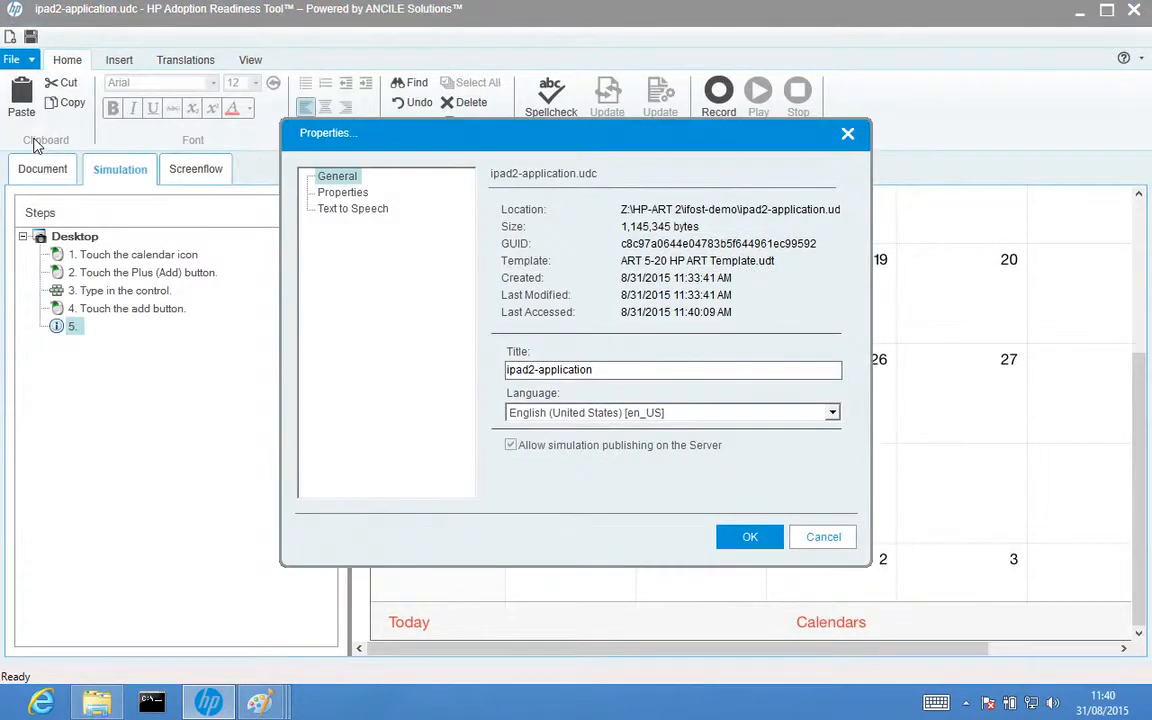
pyautogui.click(748, 537)
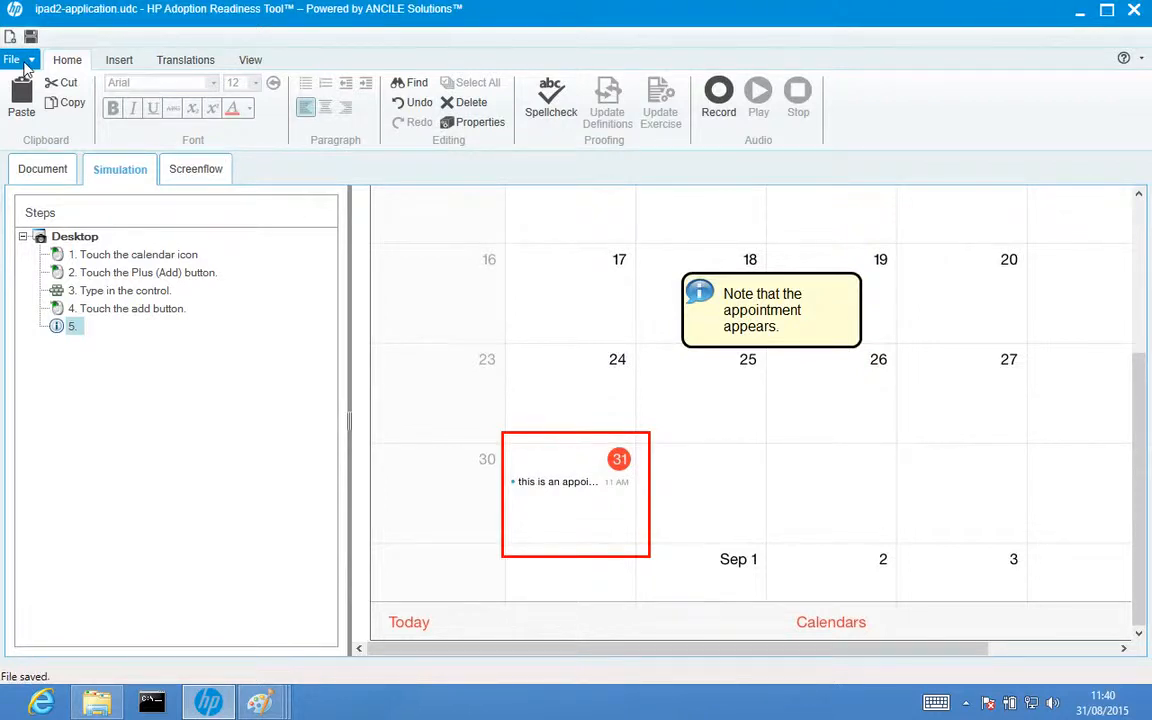
# Preview the simulation in Internet Explorer and allow the launch page's blocked content
pyautogui.click(25, 62)
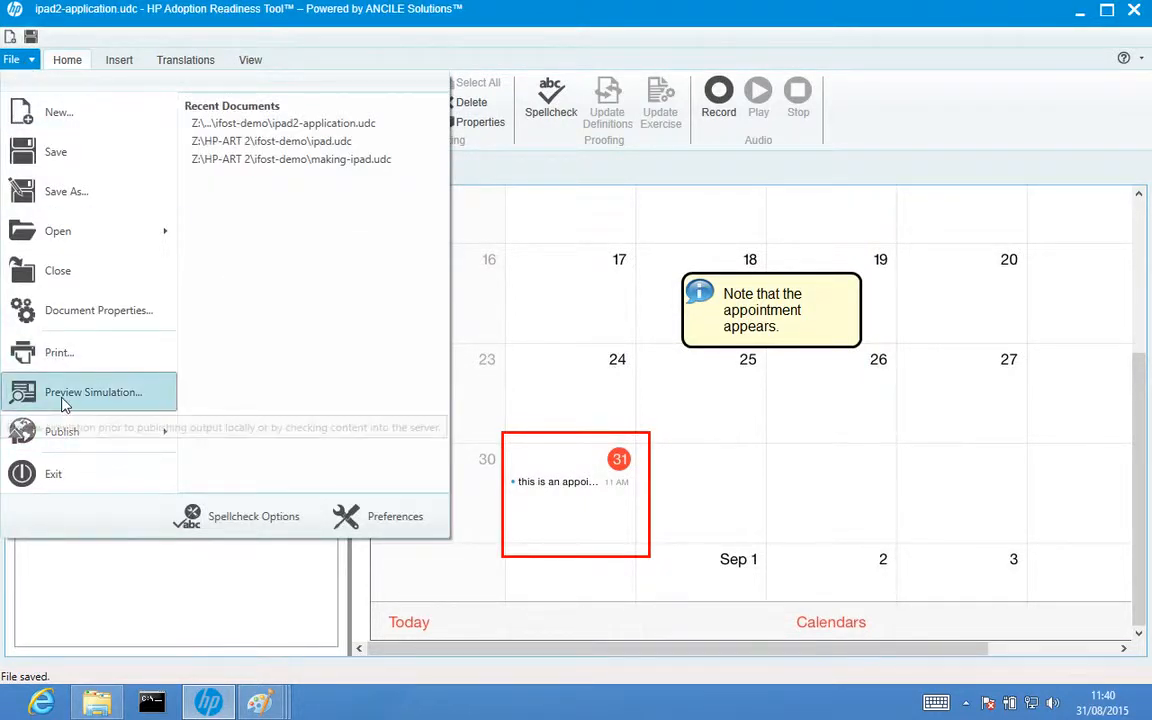
pyautogui.click(62, 431)
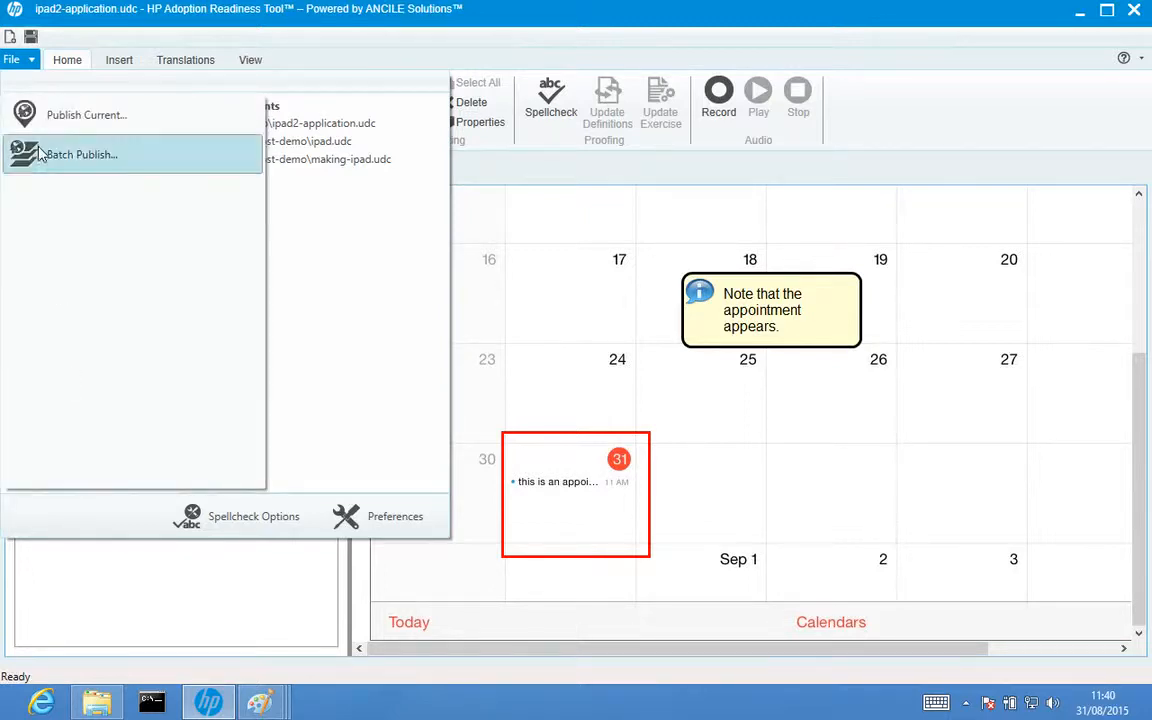
pyautogui.click(29, 63)
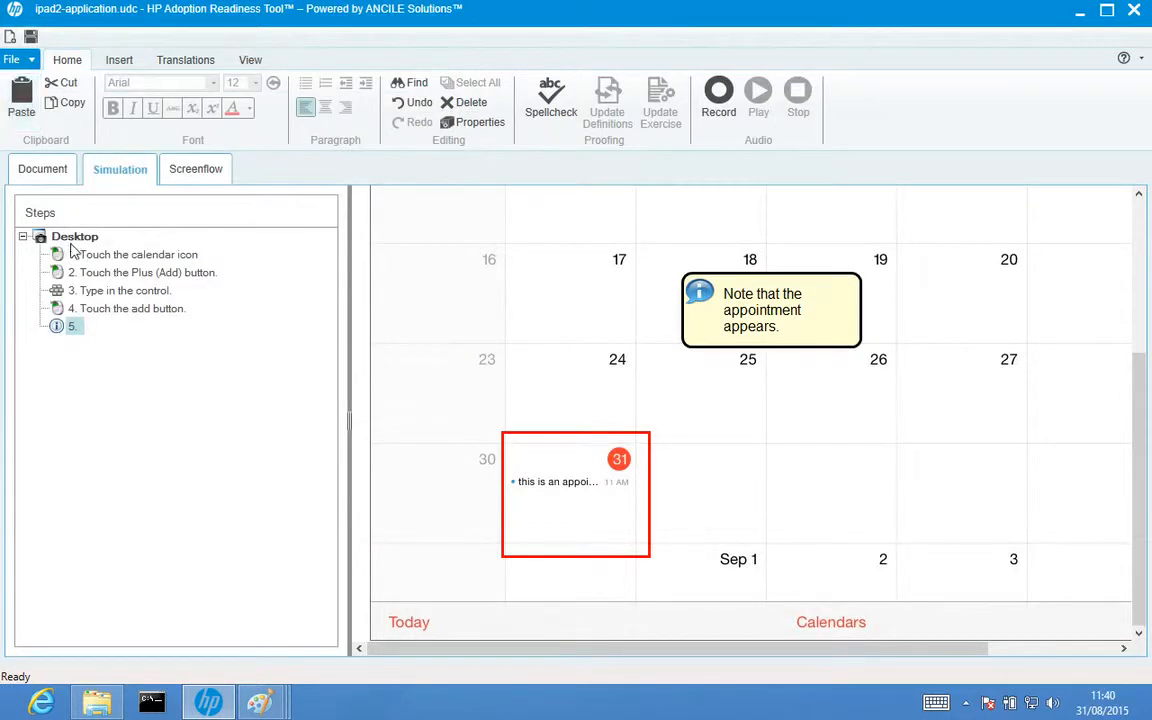
pyautogui.click(14, 60)
pyautogui.click(80, 396)
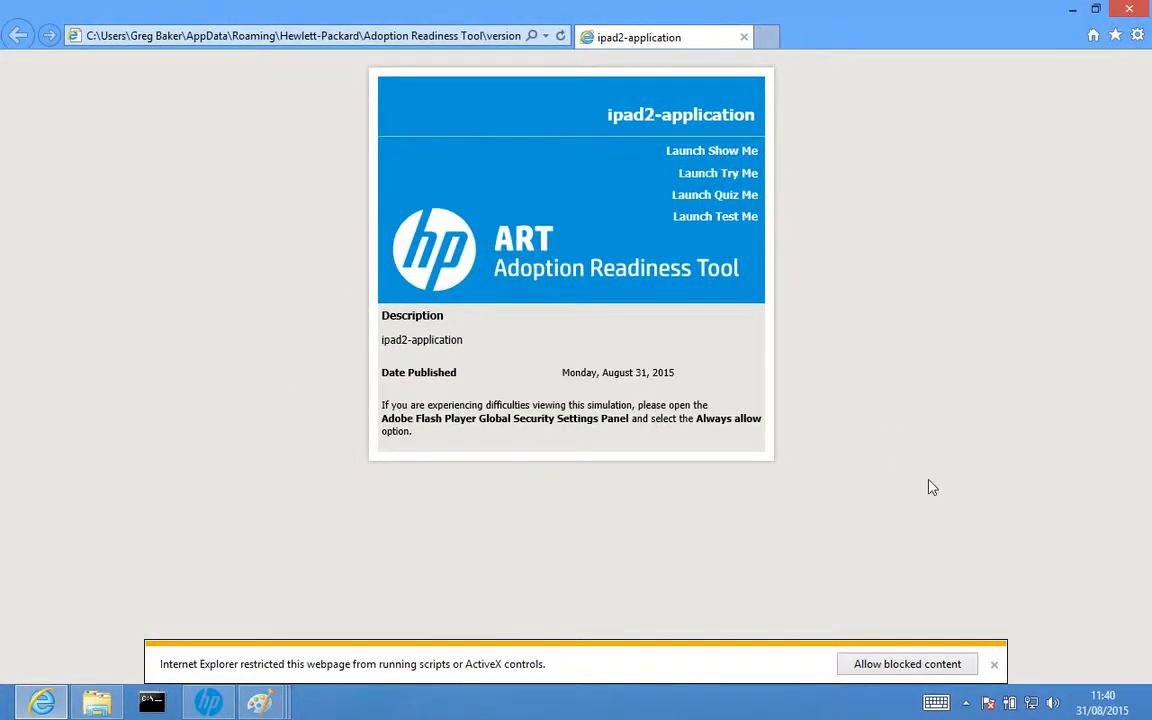
pyautogui.click(924, 661)
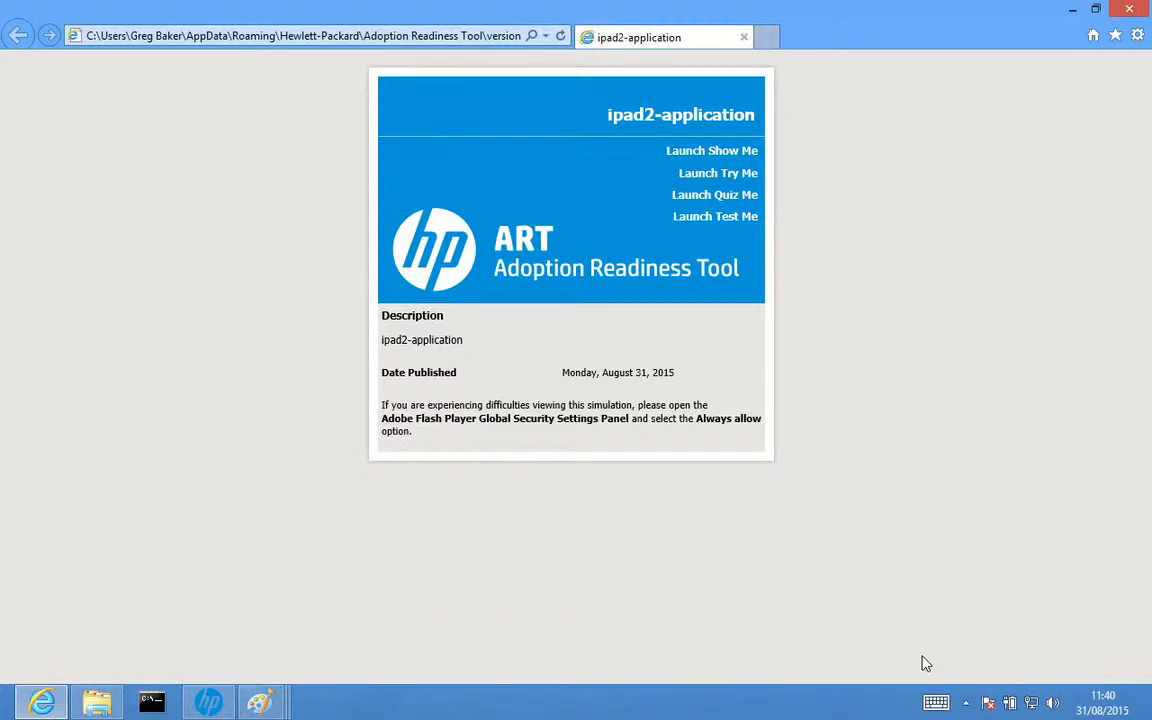
# Launch the Show Me lesson, allow its blocked content, watch all the steps play and end the lesson
pyautogui.click(689, 153)
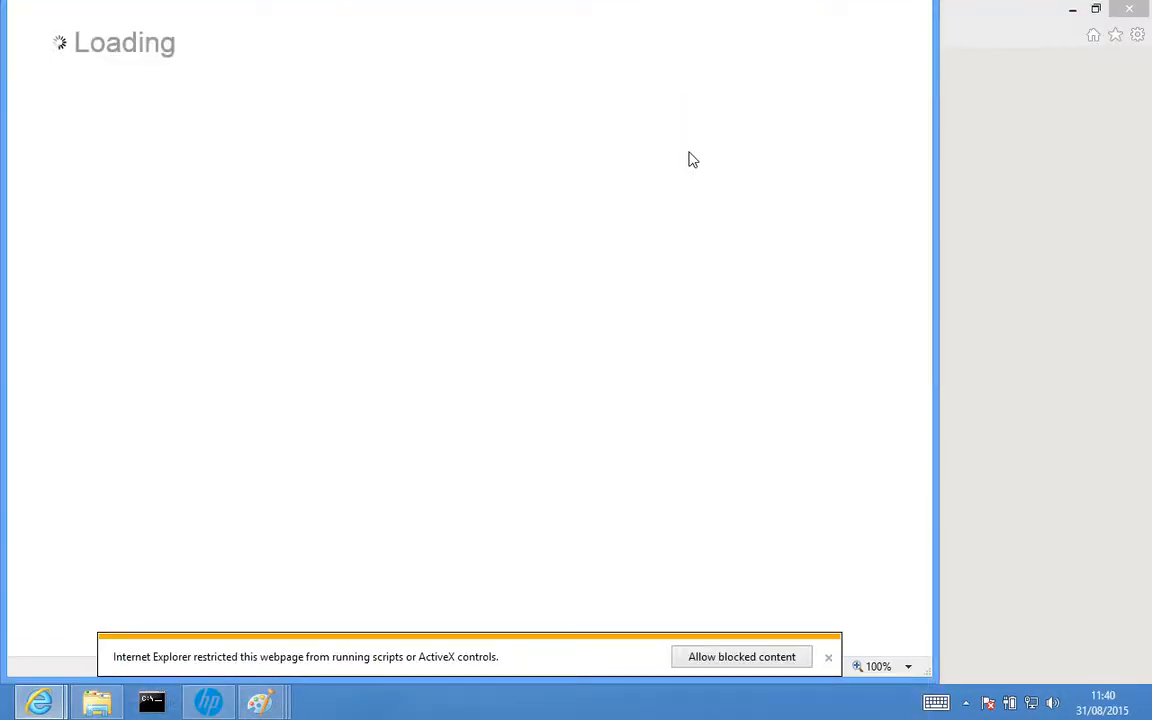
pyautogui.click(733, 656)
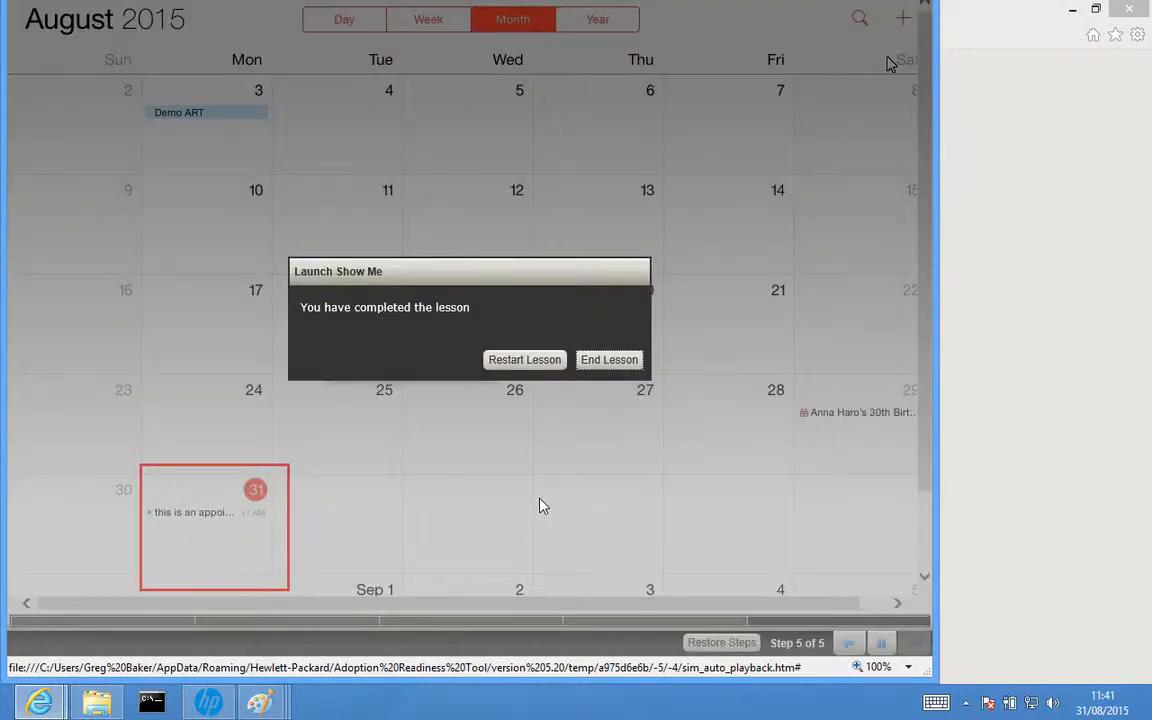
pyautogui.click(620, 359)
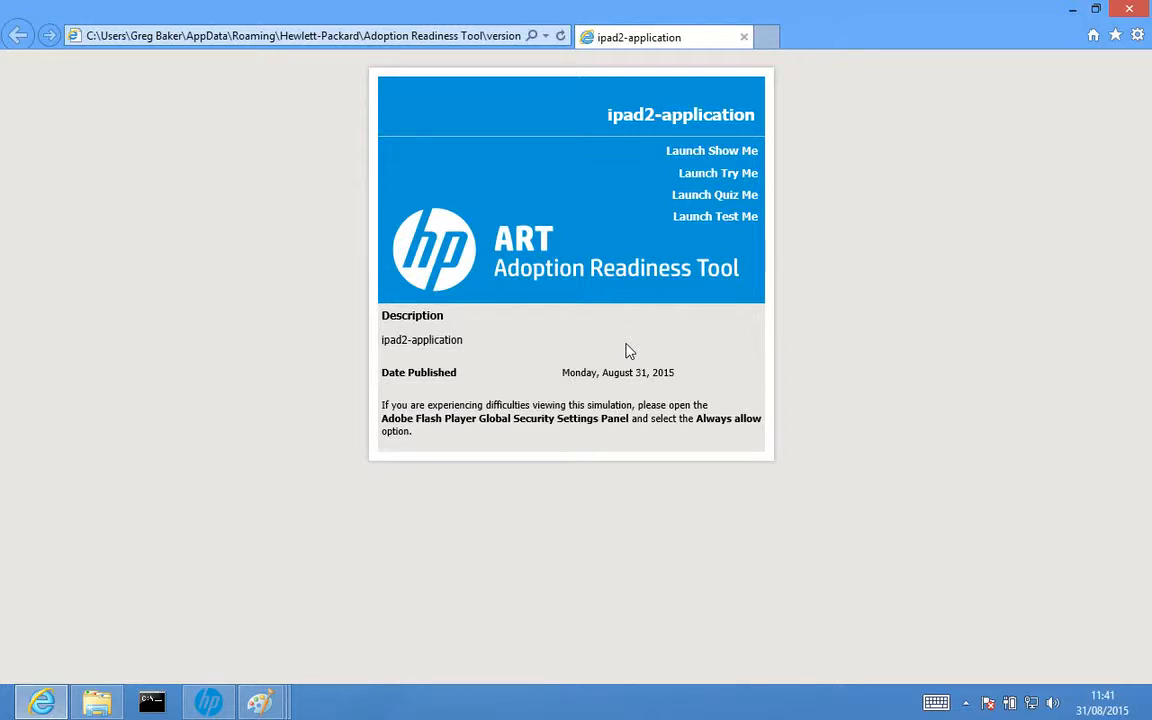
# Switch back to HP Adoption Readiness Tool and examine the screen properties and background image of step 1, leaving them unedited
pyautogui.click(208, 702)
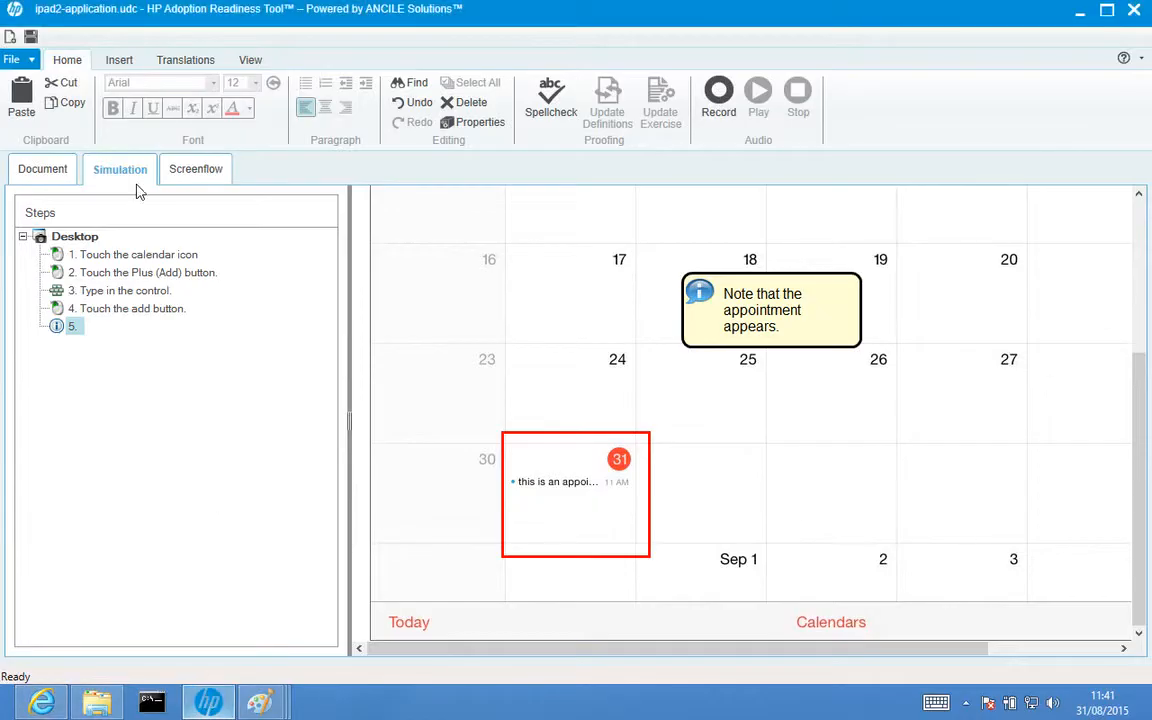
pyautogui.click(128, 258)
pyautogui.rightClick(128, 256)
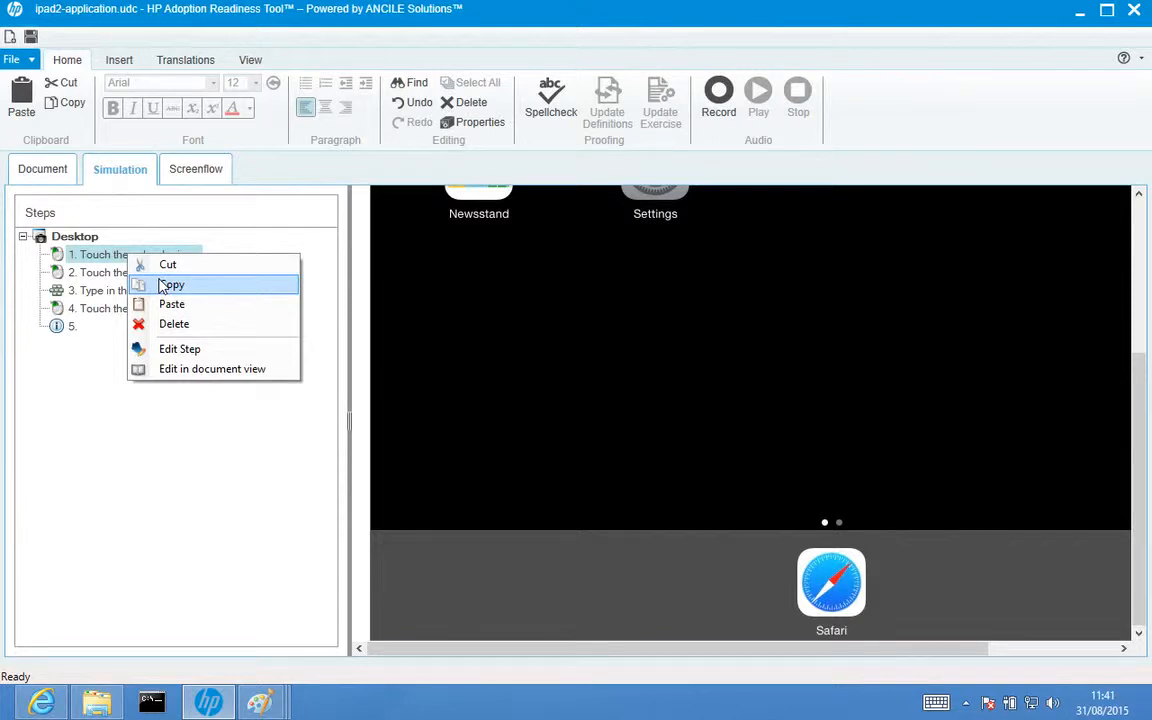
pyautogui.click(170, 348)
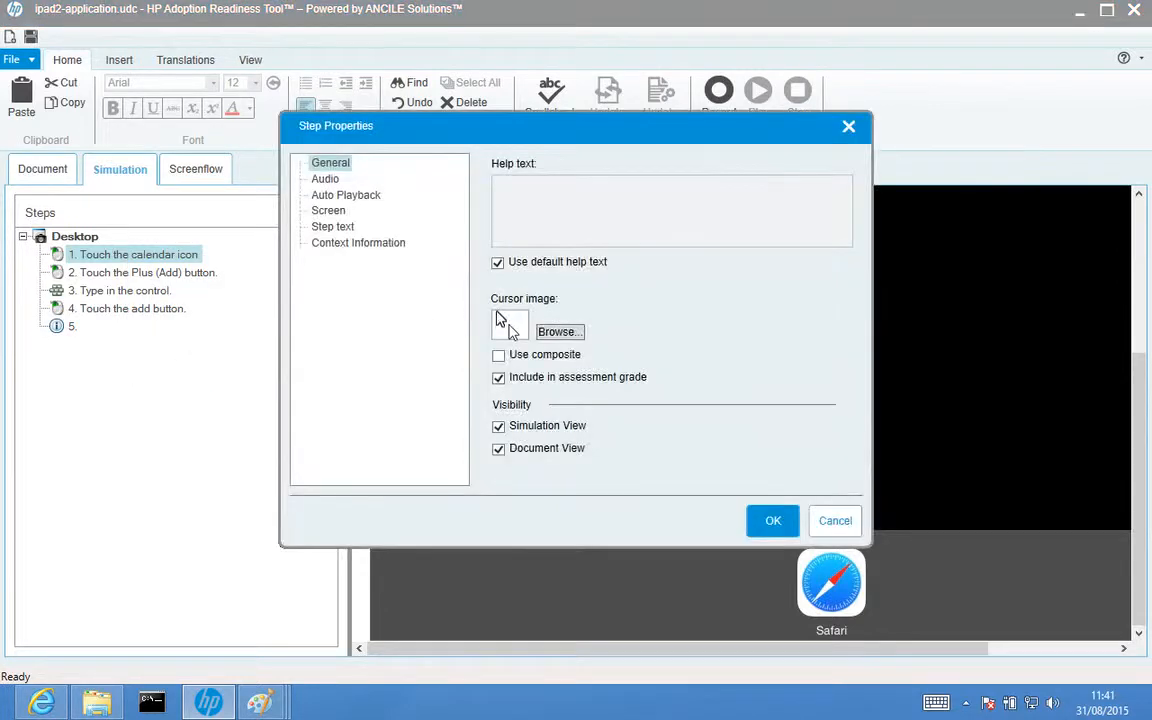
pyautogui.click(336, 212)
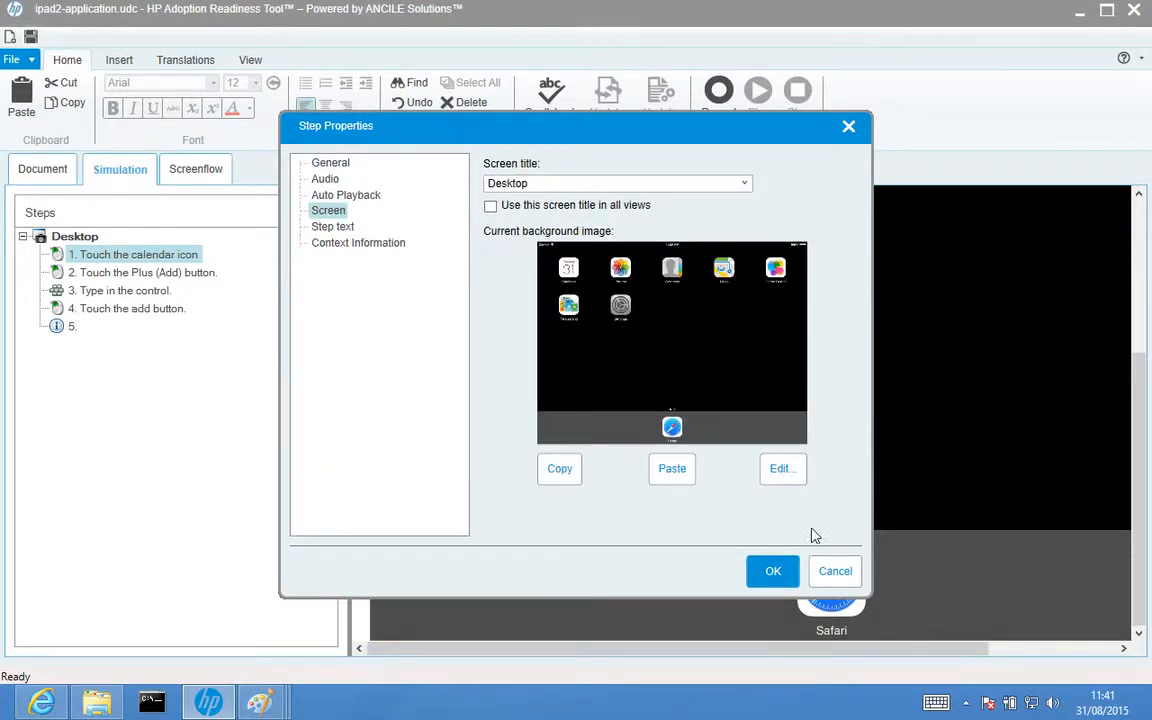
pyautogui.click(834, 571)
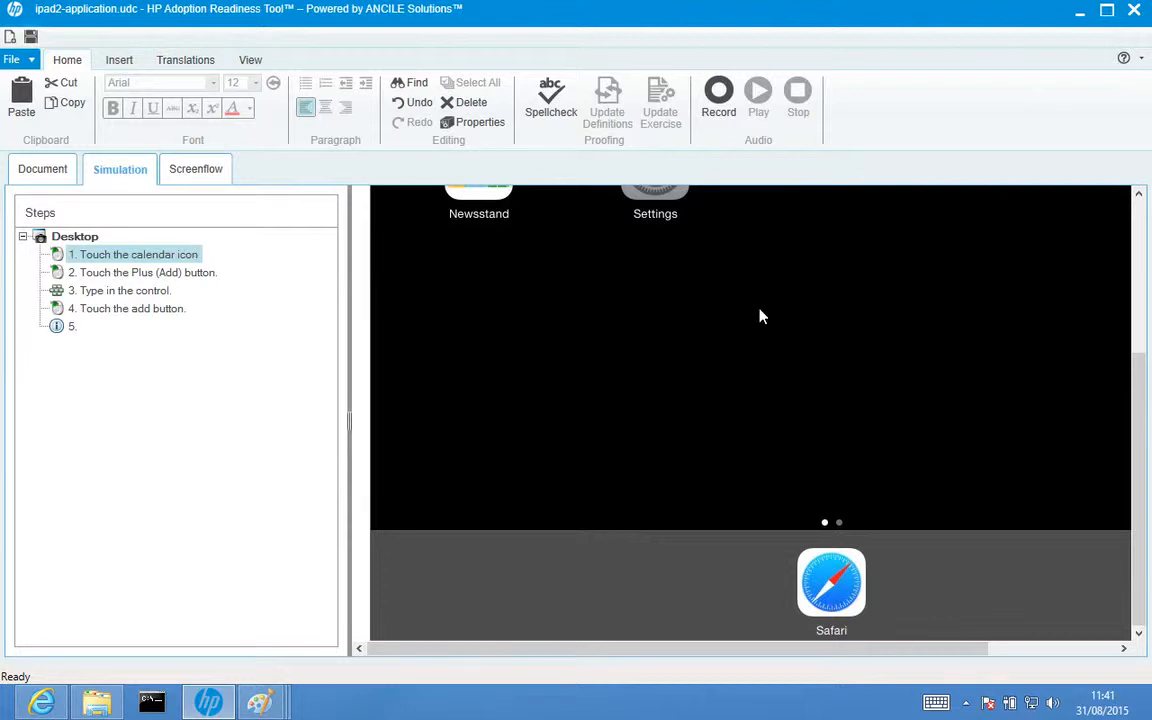
pyautogui.click(1134, 260)
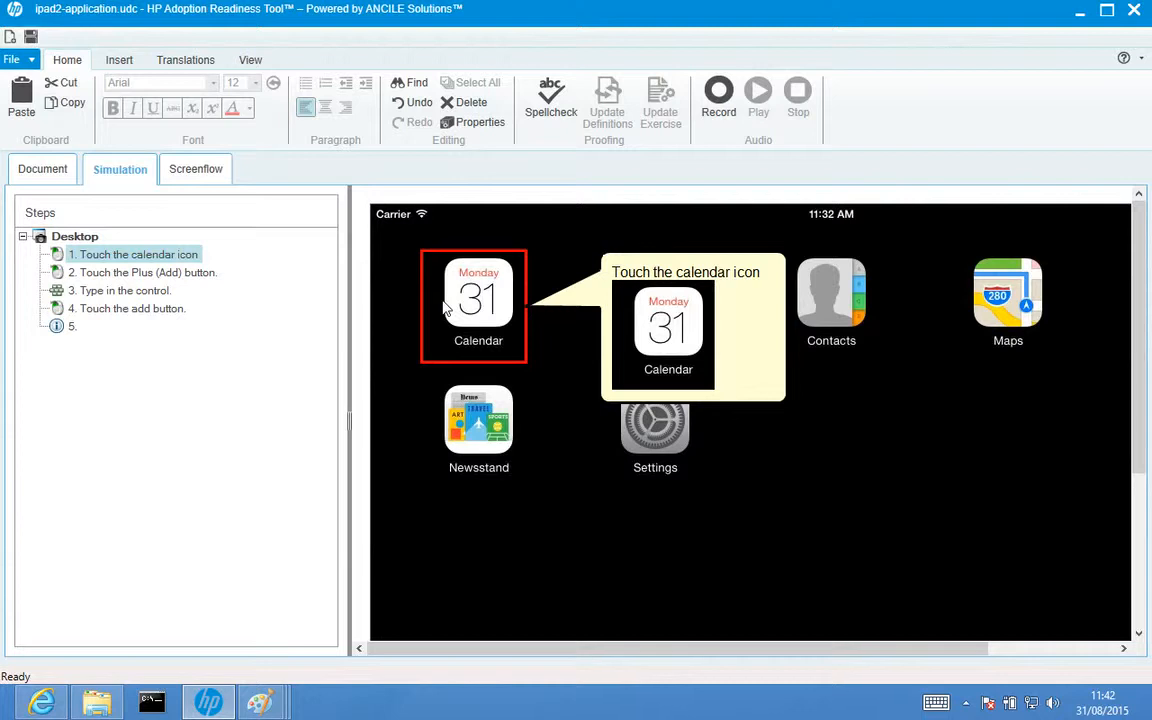
# Enter "uperform --add-screen" in Command Prompt without running it, and return to HP Adoption Readiness Tool
pyautogui.click(151, 702)
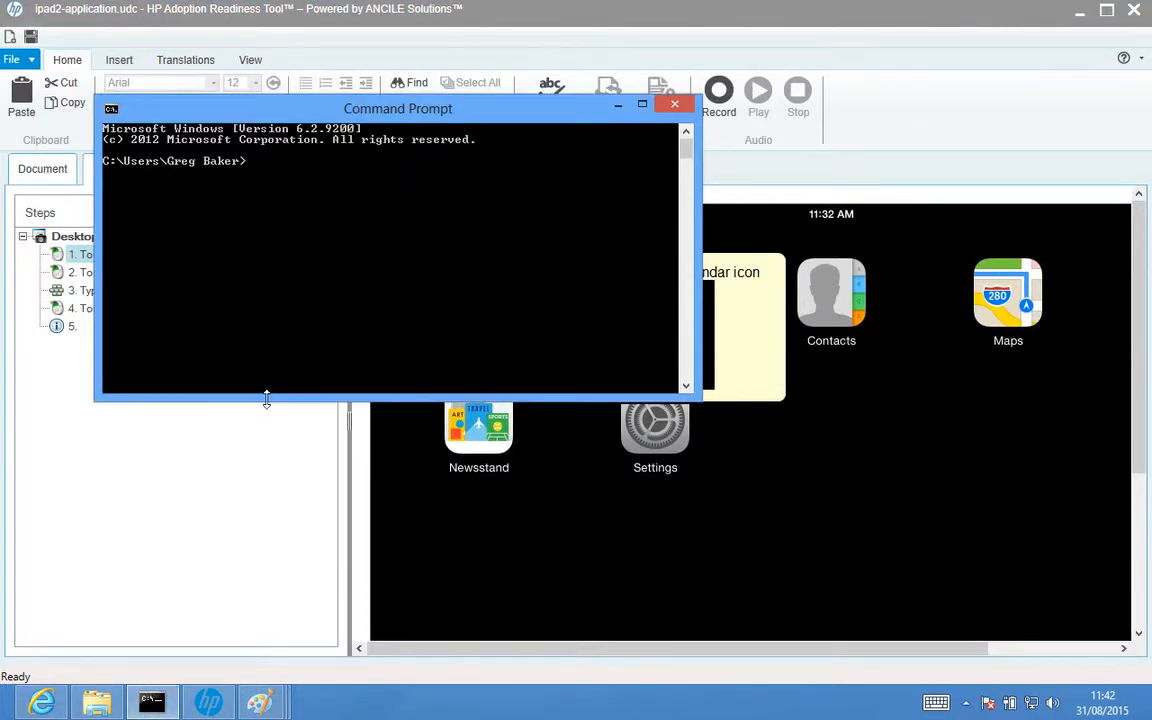
pyautogui.write('uperform --add-screen')
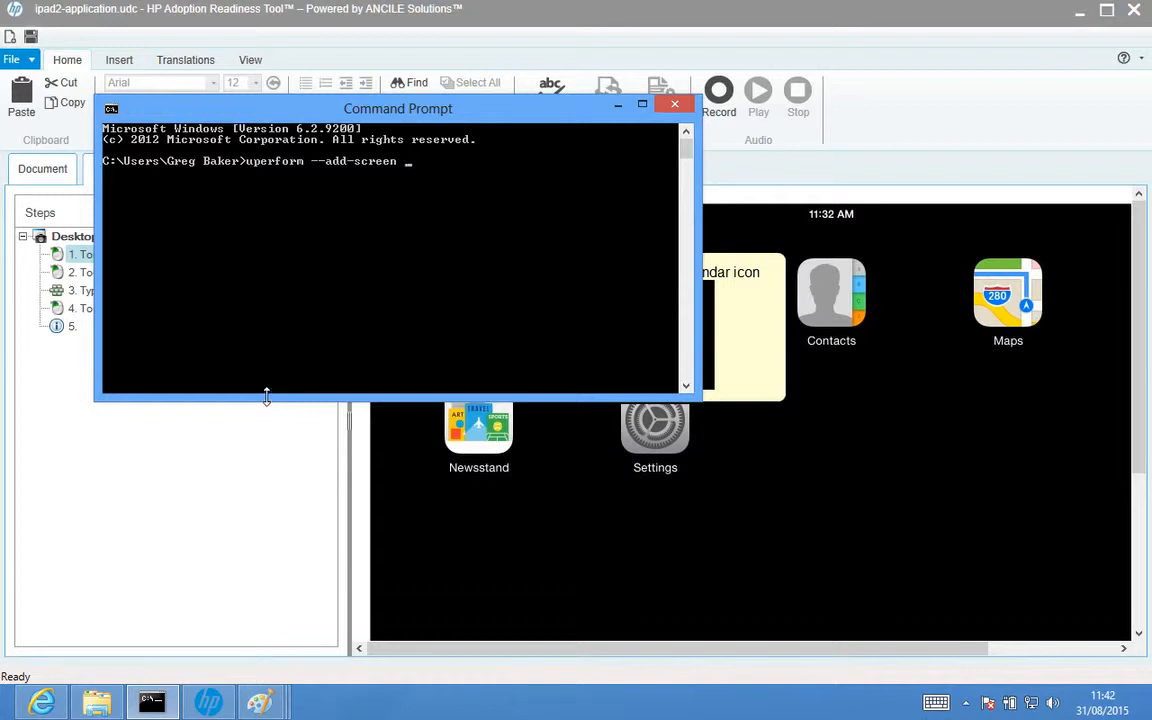
pyautogui.click(225, 9)
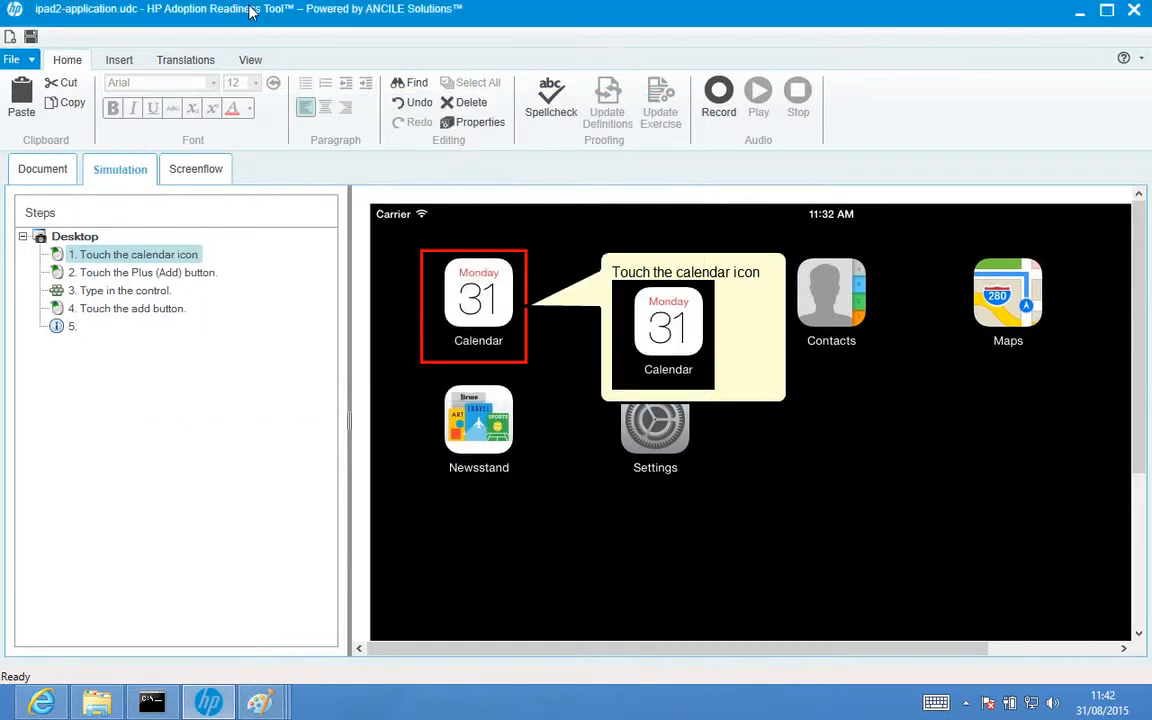
# Open the file commands for the ipad2-application document
pyautogui.click(35, 62)
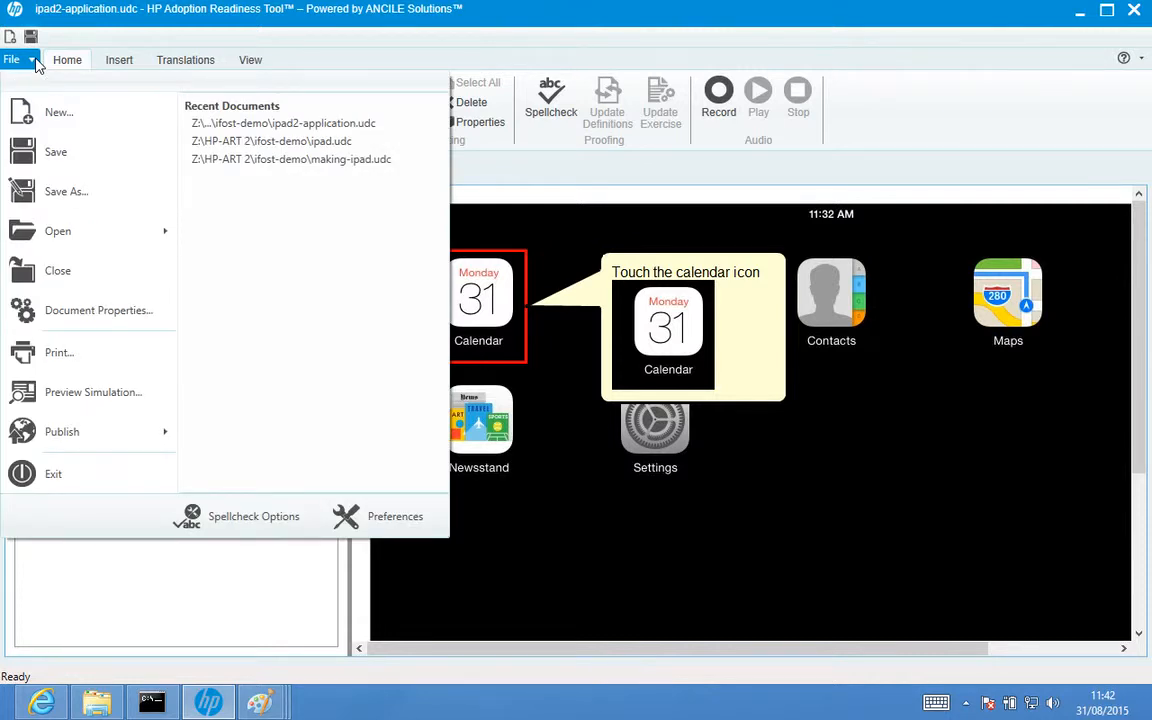